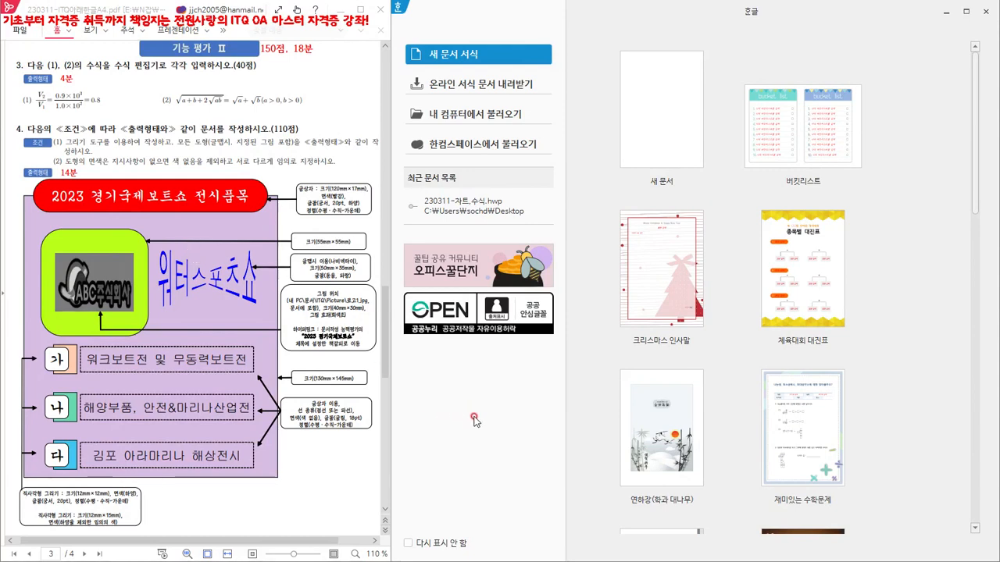
Step: Open the document 230311-차트,수식.hwp from the 바탕 화면 (Desktop) folder and go to the area below item 4
left_click(475, 200)
left_click(471, 117)
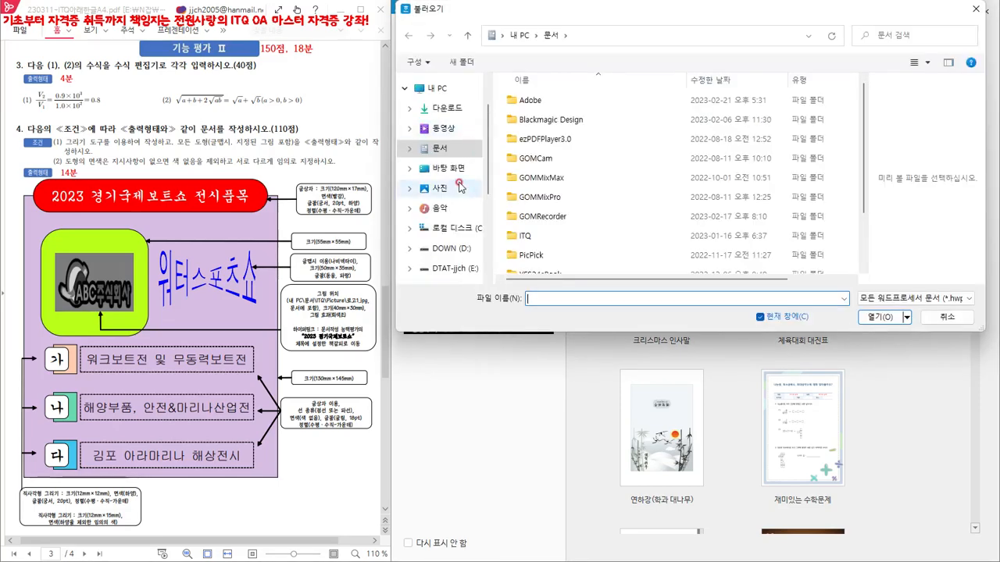
left_click(447, 169)
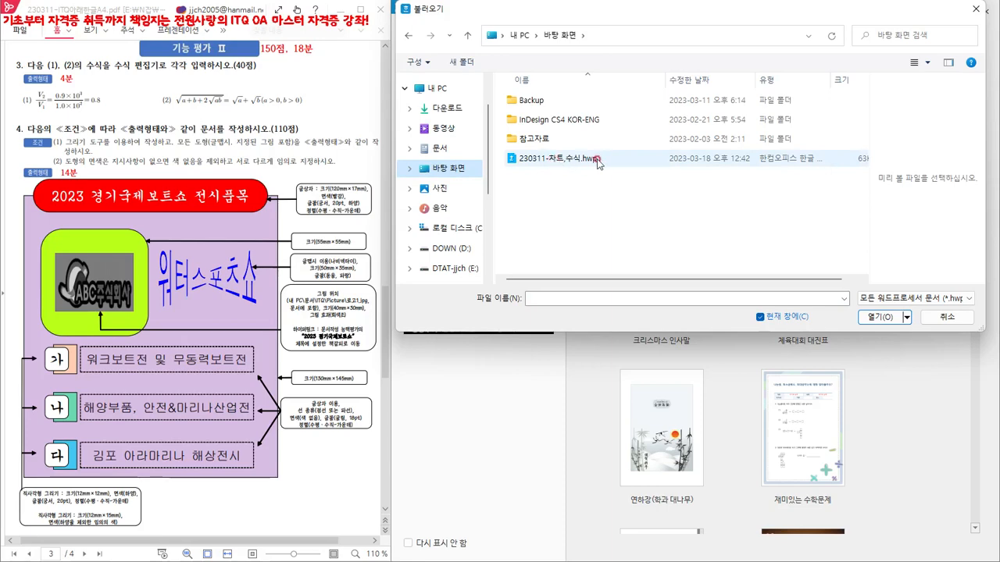
left_click(560, 162)
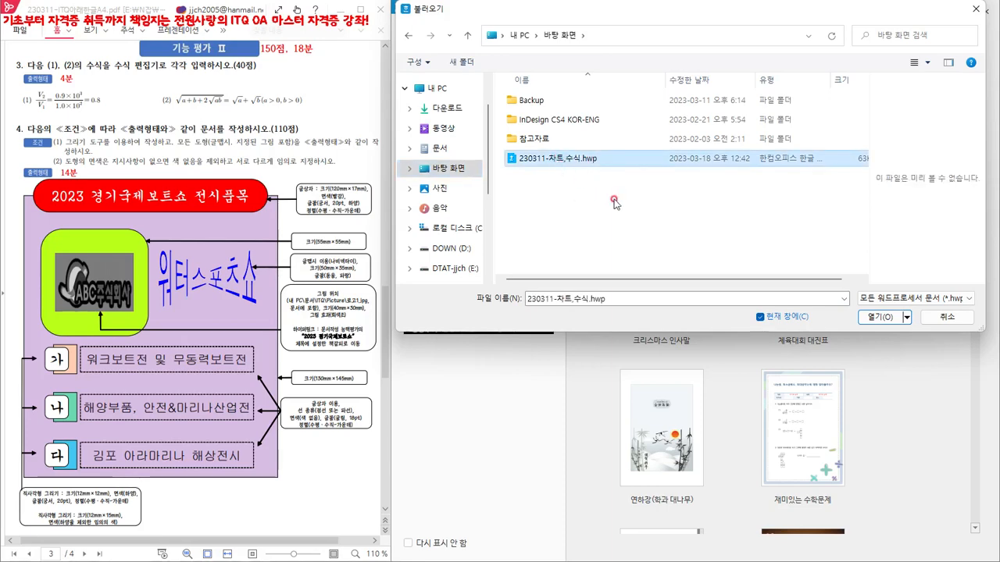
left_click(879, 317)
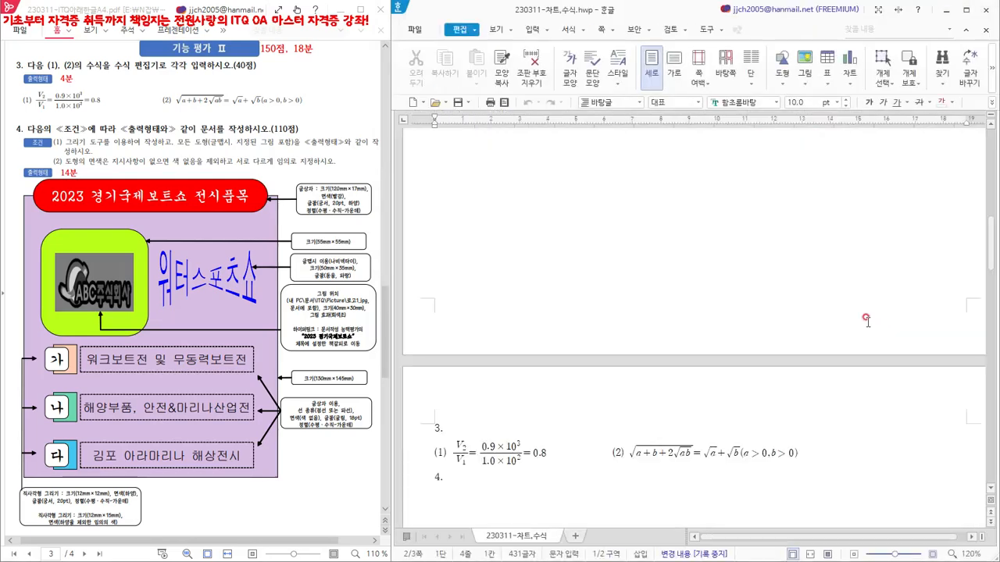
scroll(606, 404, "down", 2)
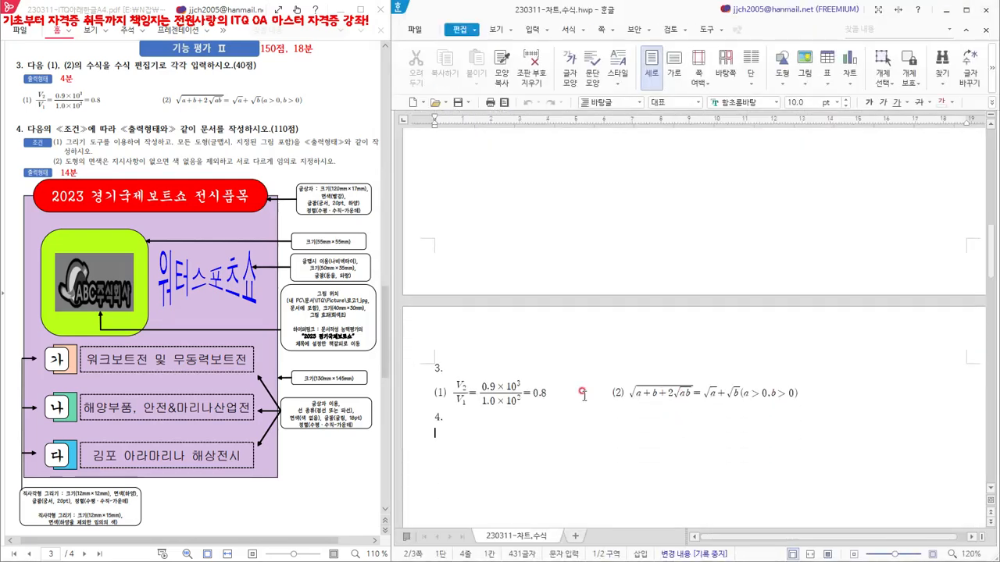
scroll(581, 394, "down", 9)
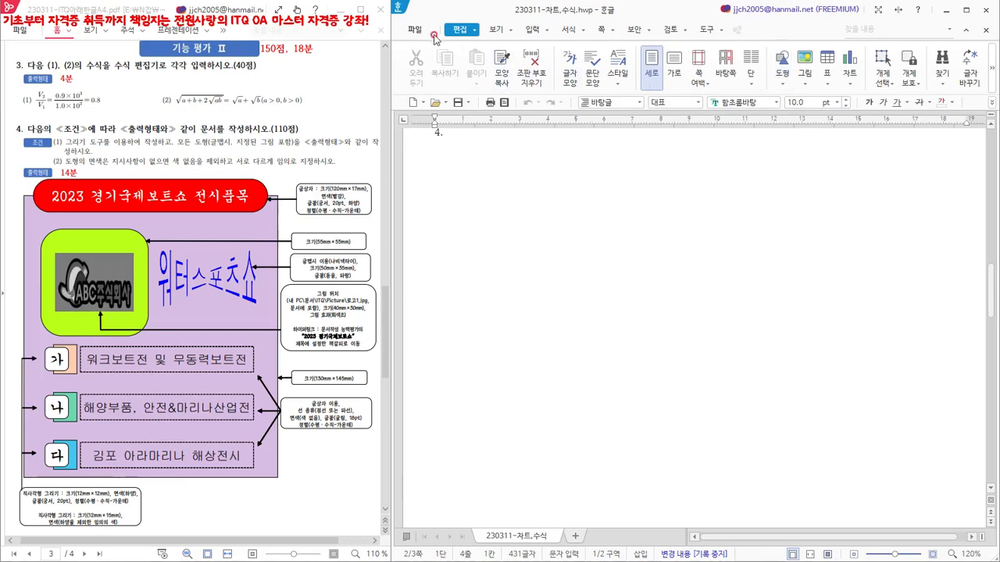
left_click(783, 86)
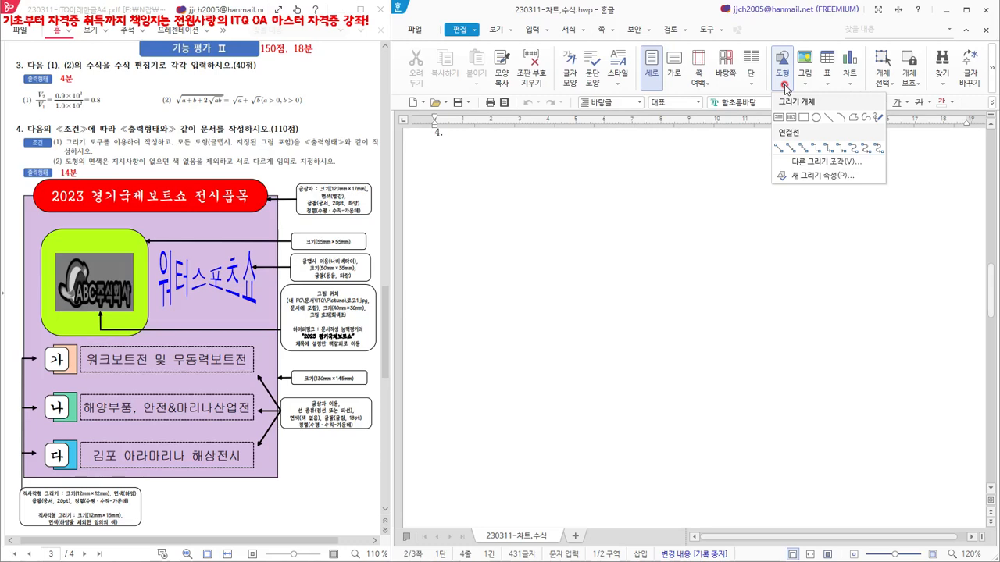
left_click(547, 31)
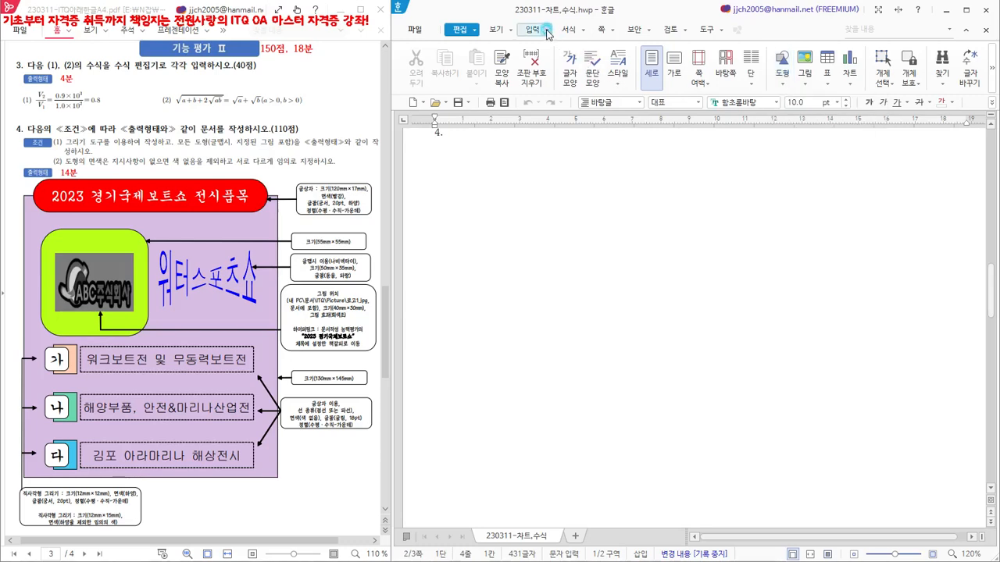
left_click(547, 31)
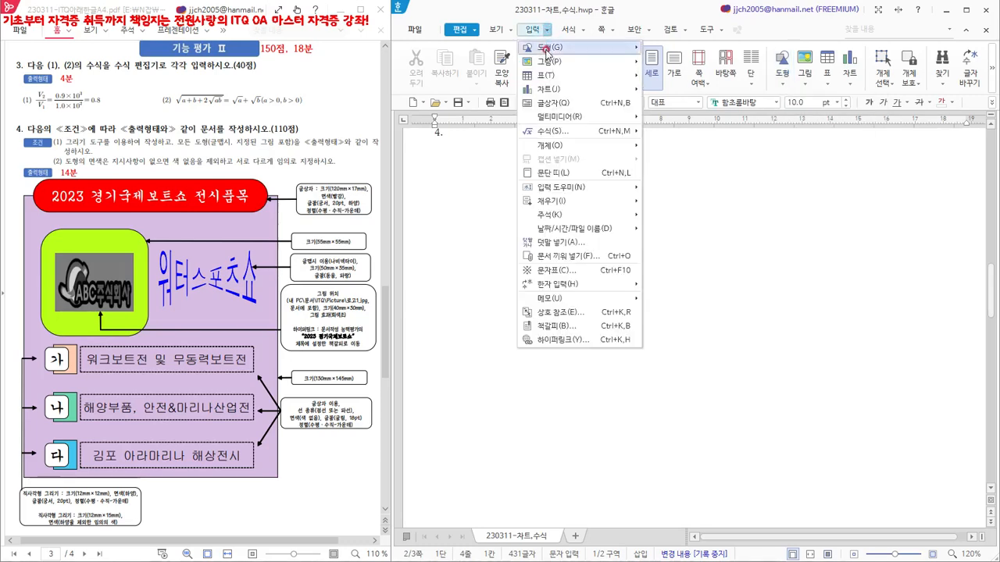
mouse_move(552, 48)
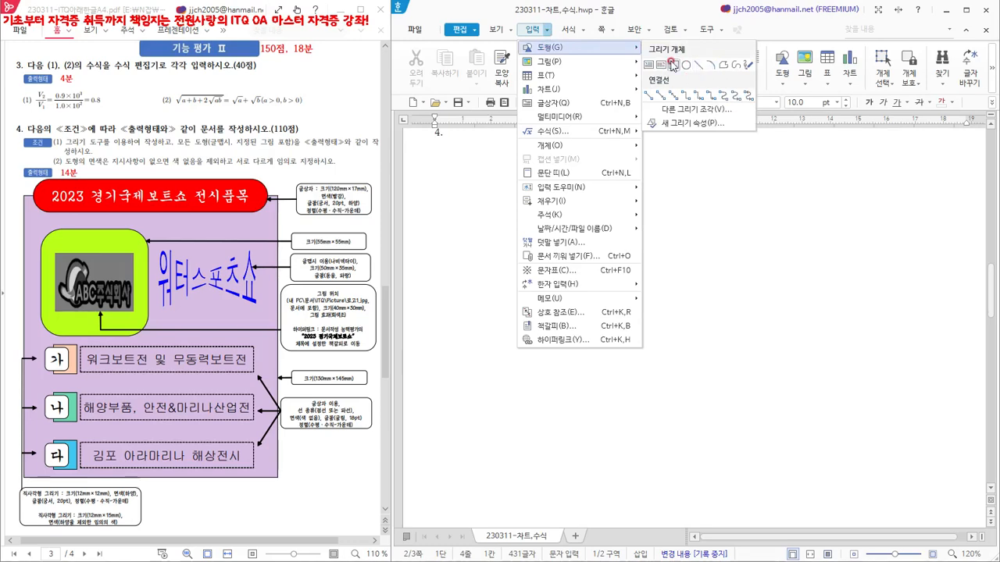
left_click(824, 236)
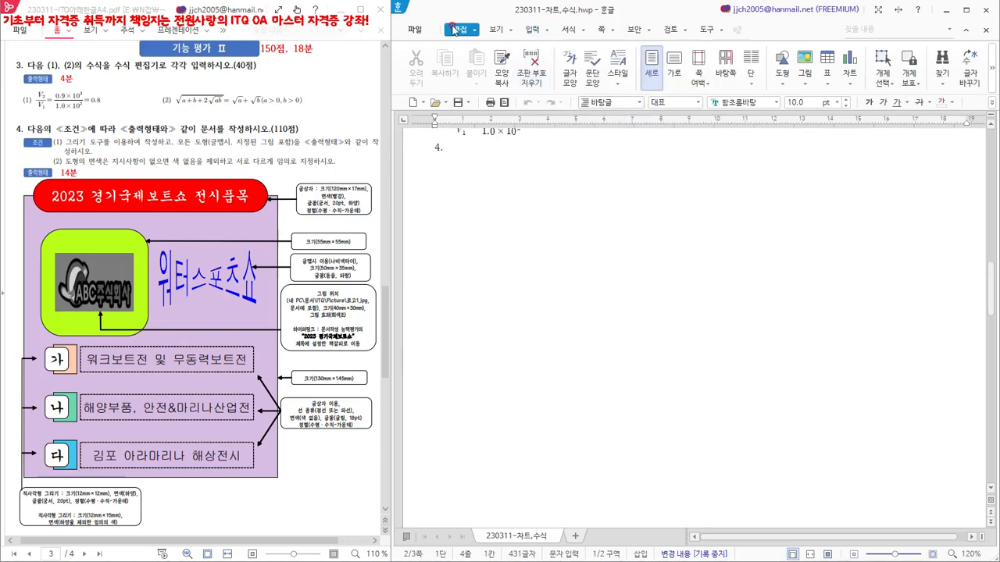
Step: Place a rectangle about 30 mm by 30 mm in the empty area below item 4
left_click(783, 87)
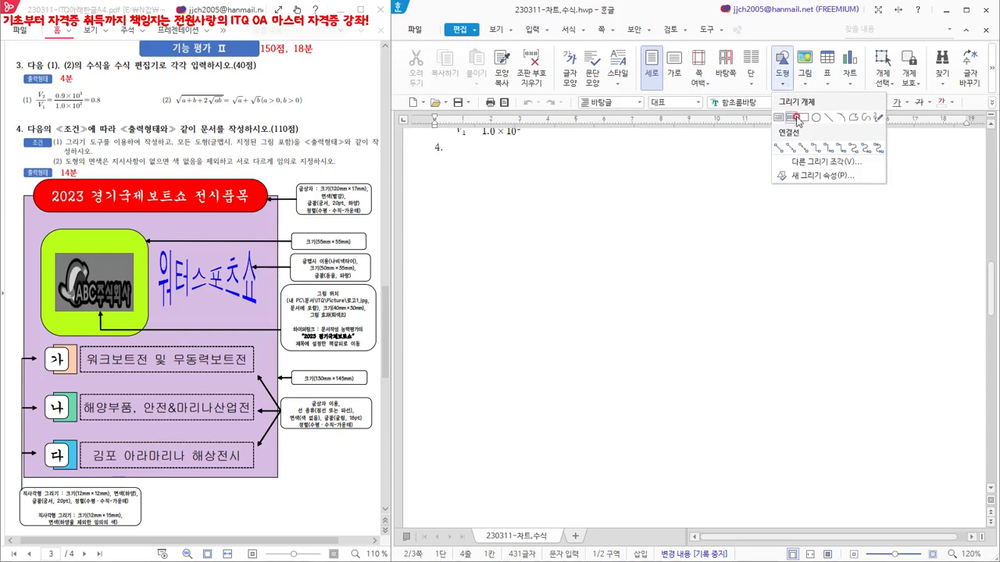
left_click(803, 117)
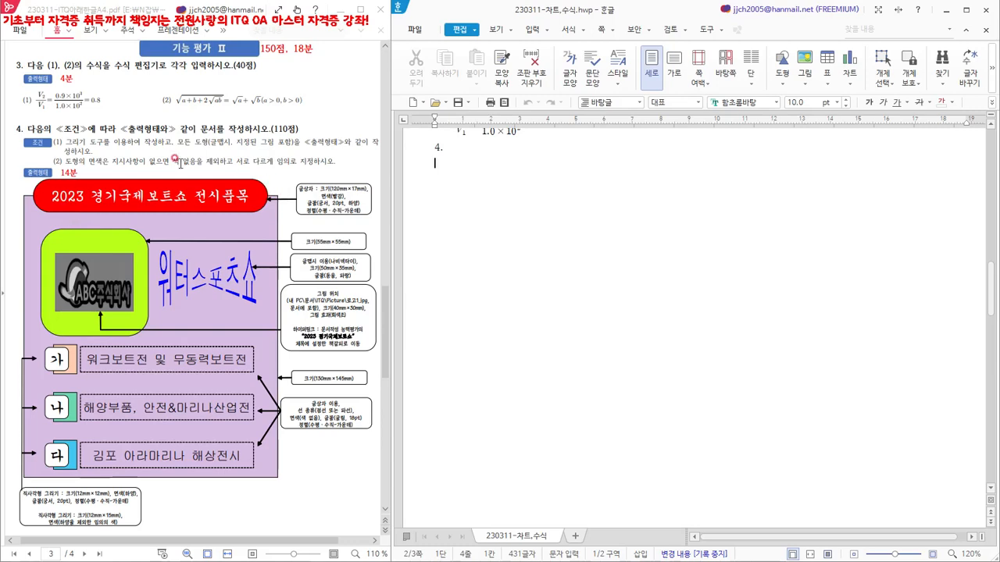
left_click(500, 196)
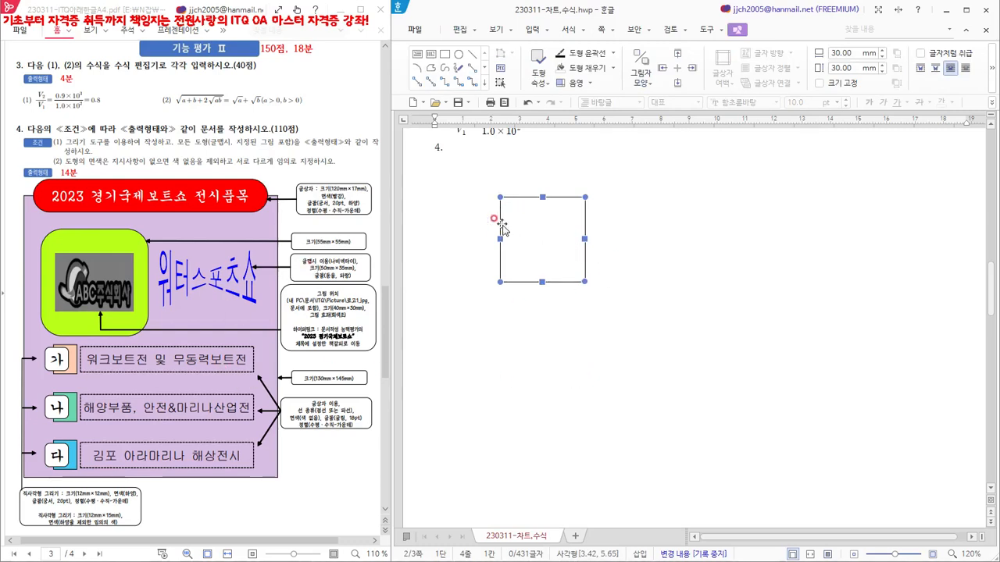
Step: Set the rectangle's size to 130 mm wide and 145 mm high, fix its size, and place it in front of text
double_click(551, 237)
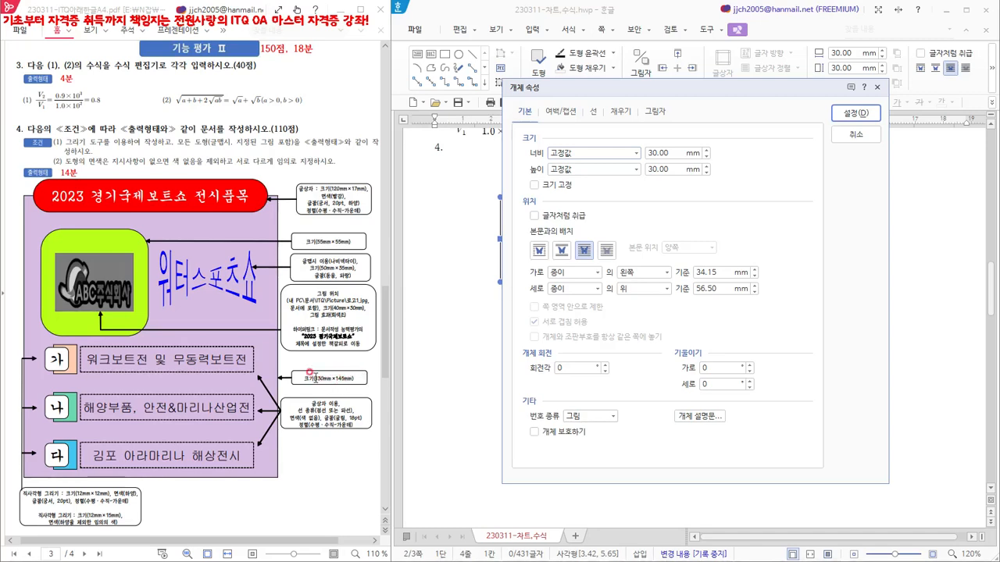
double_click(677, 152)
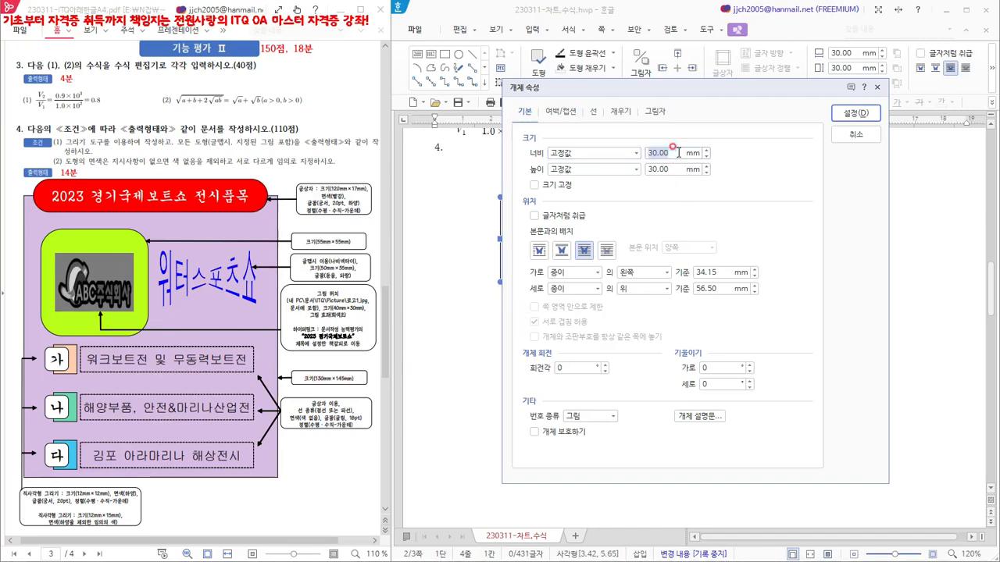
type("130")
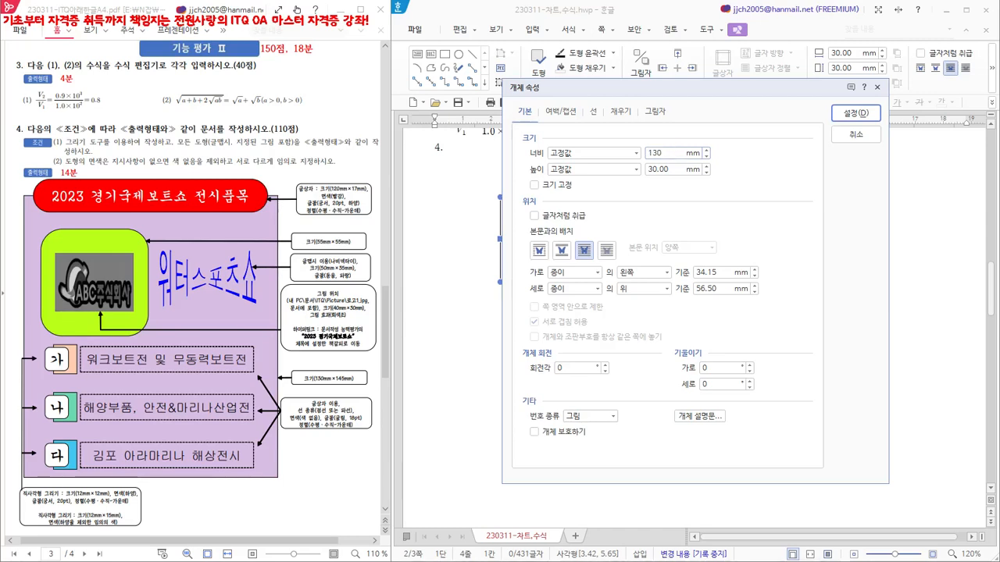
double_click(670, 168)
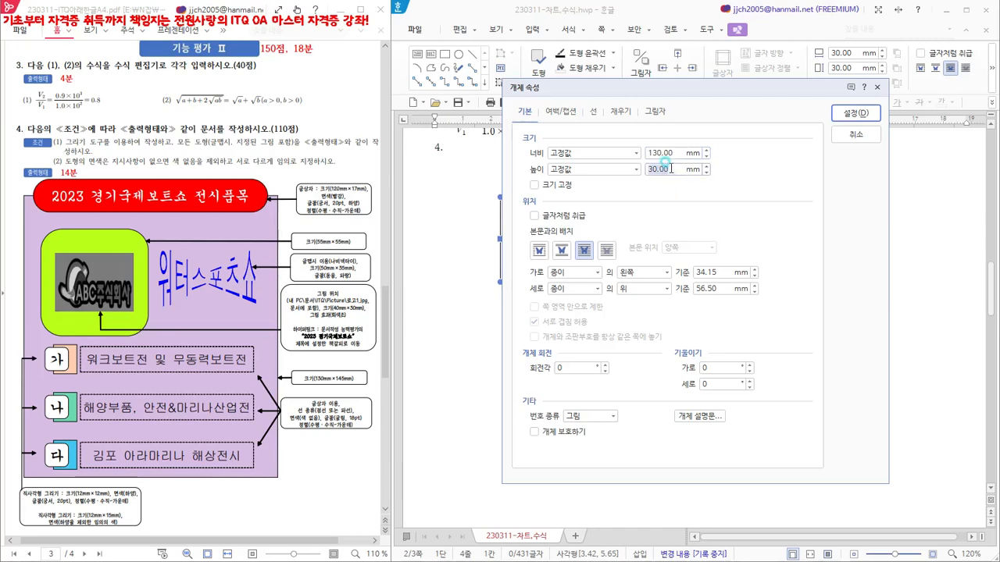
type("145")
left_click(534, 184)
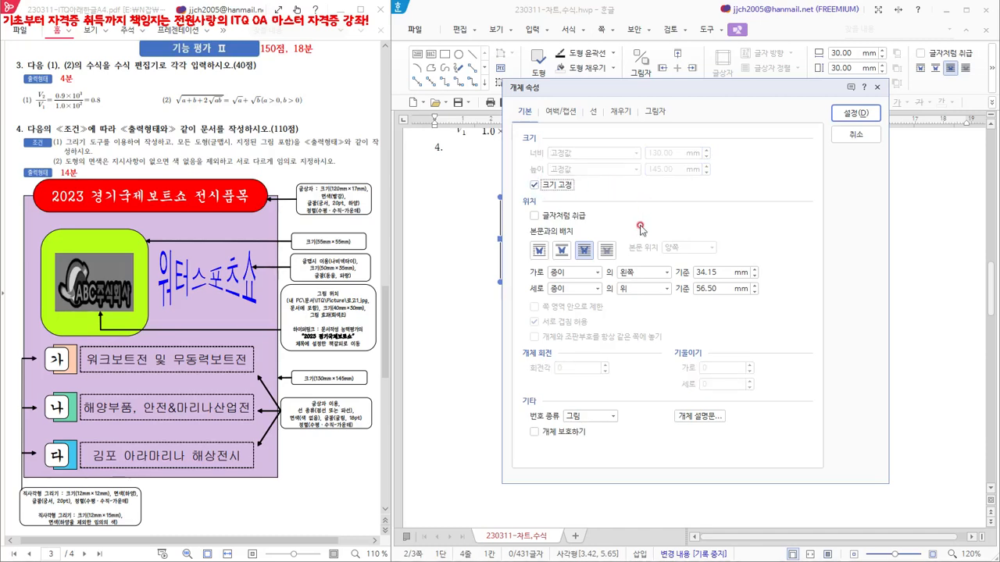
left_click(582, 255)
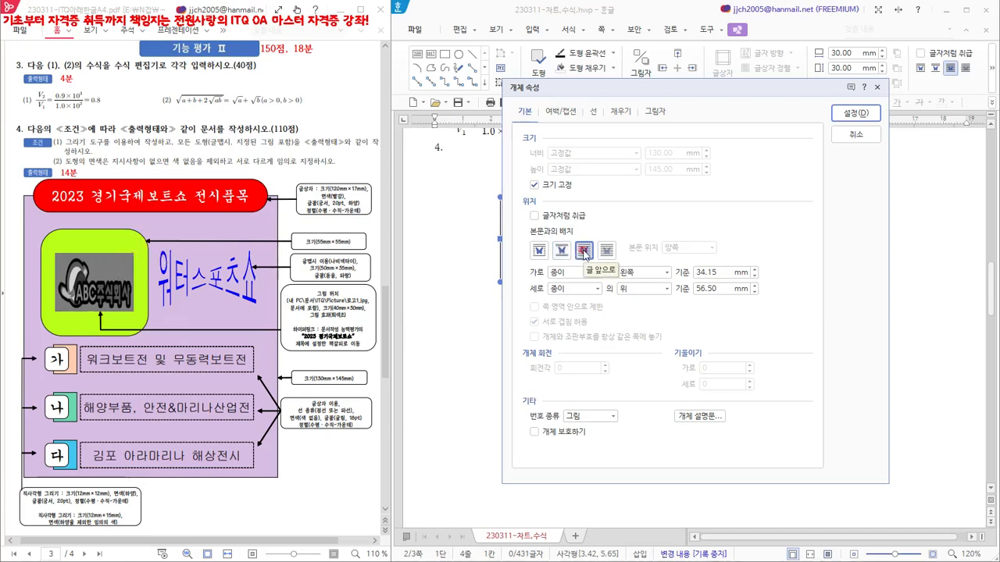
Step: Give the rectangle square corners (직각) and a pale lavender fill, and apply the object properties
left_click(594, 114)
left_click(548, 264)
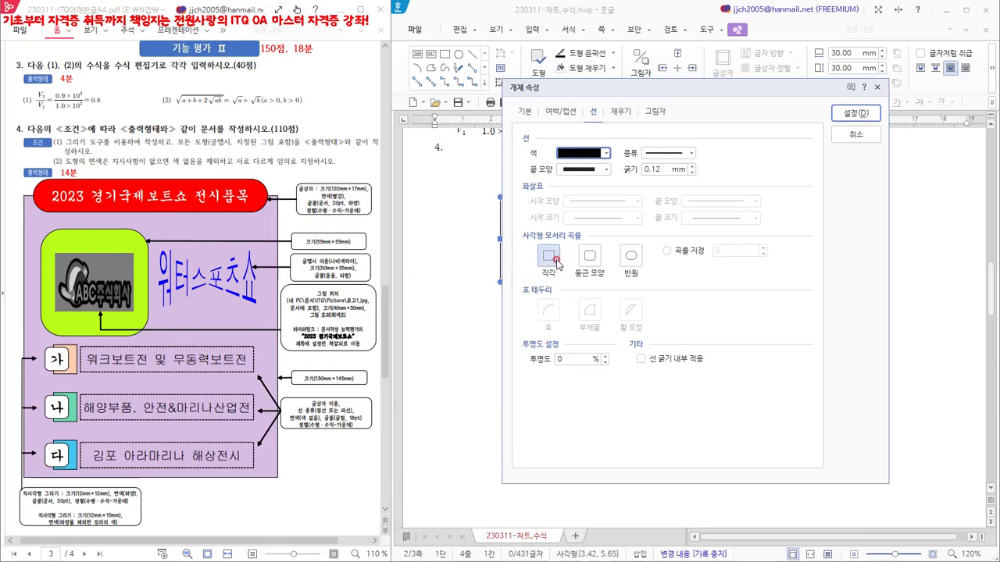
left_click(622, 111)
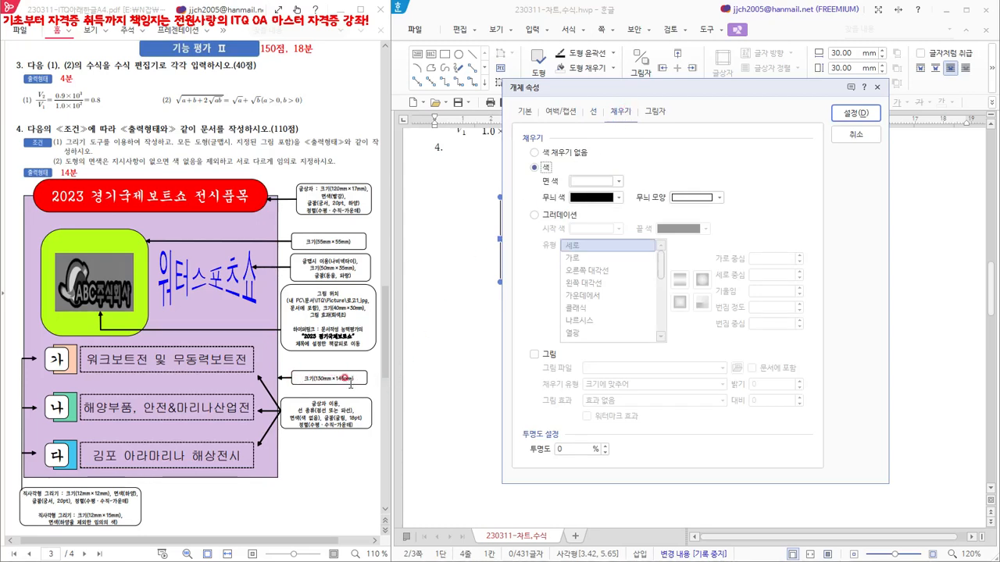
left_click(600, 181)
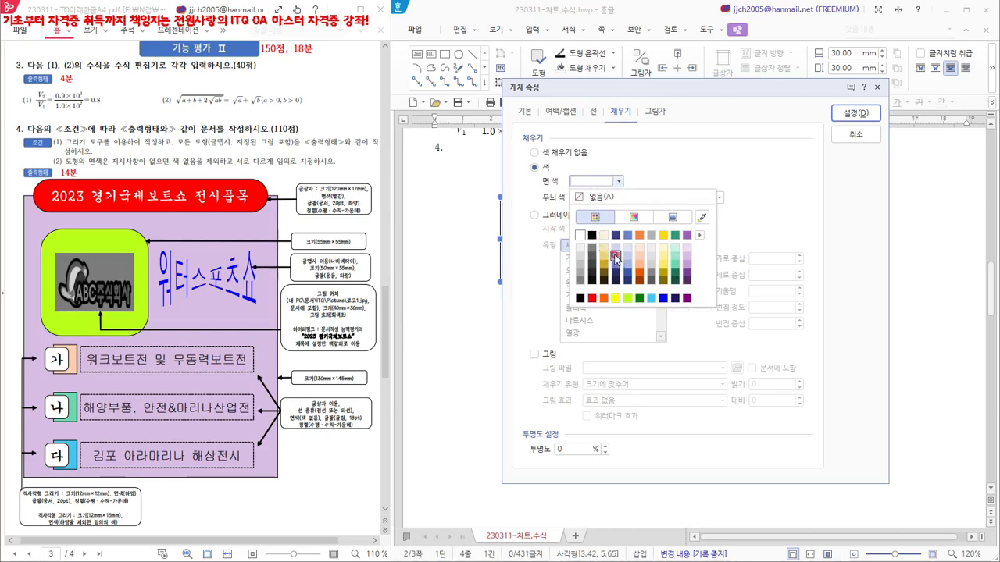
left_click(615, 248)
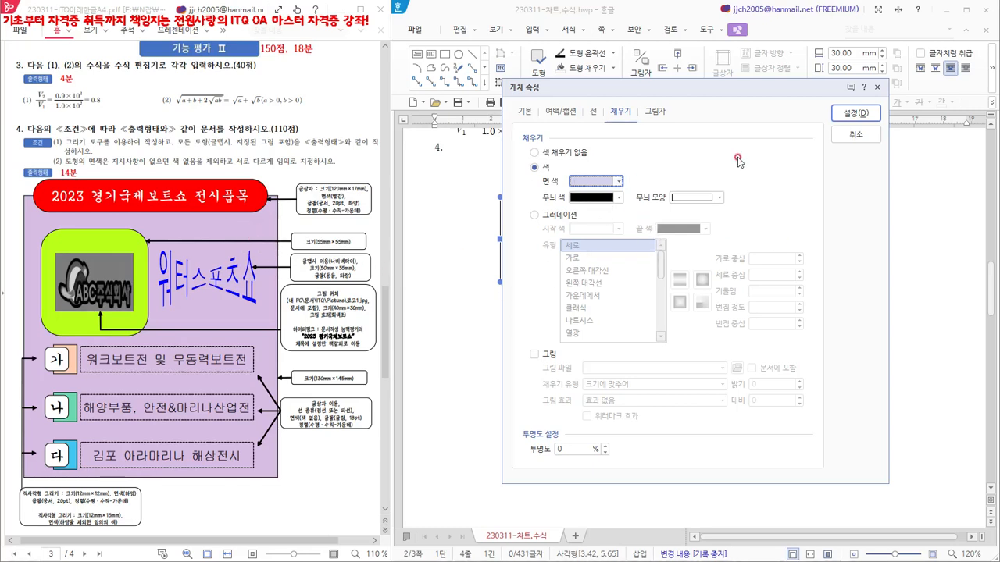
left_click(862, 114)
scroll(887, 309, "down", 3)
scroll(887, 312, "up", 5)
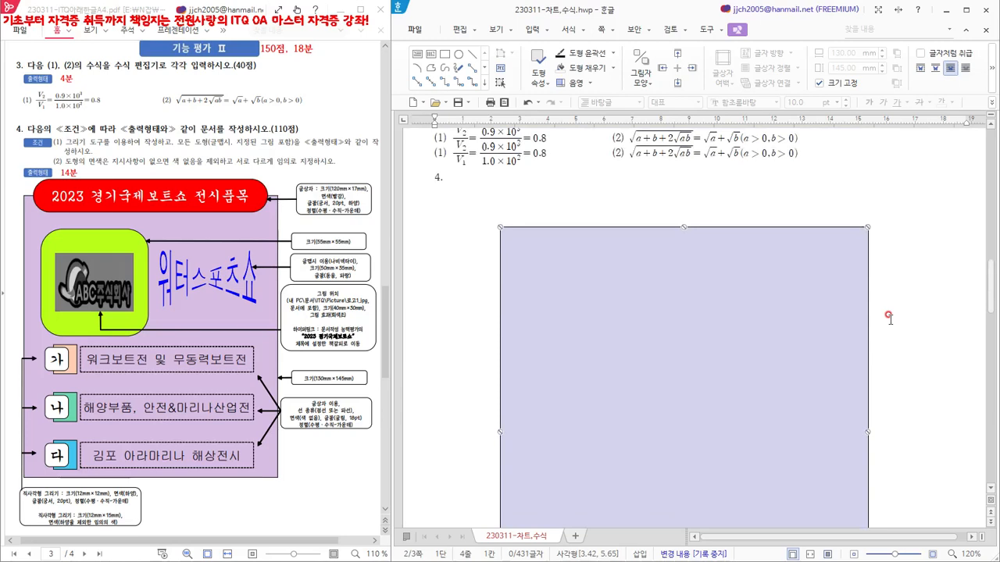
left_click(445, 248)
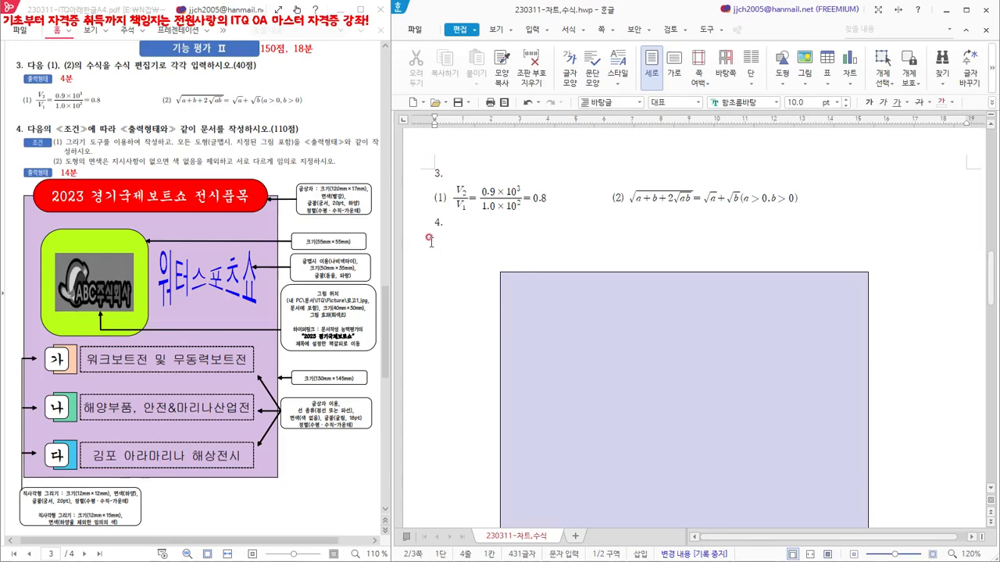
left_click(580, 313)
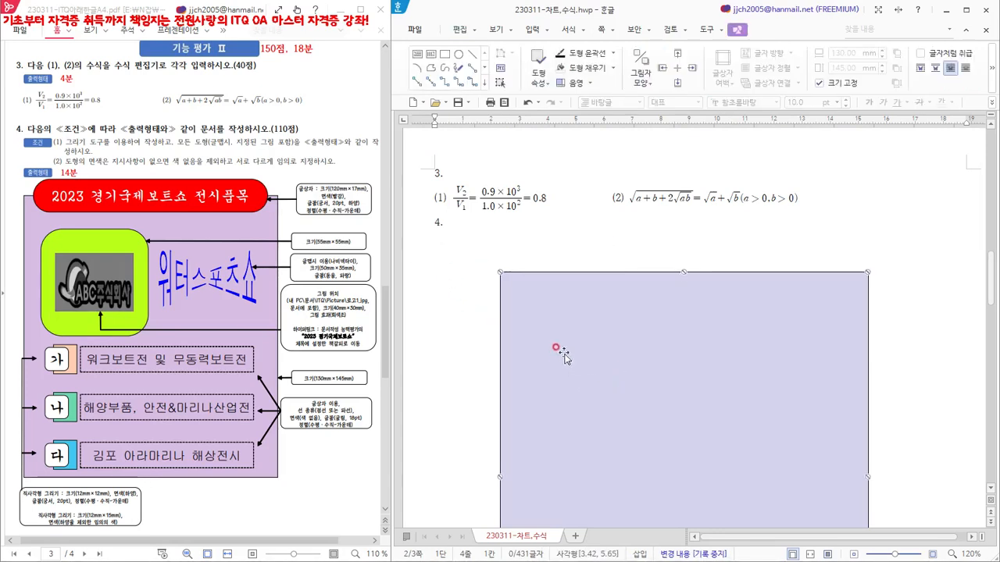
left_click(437, 250)
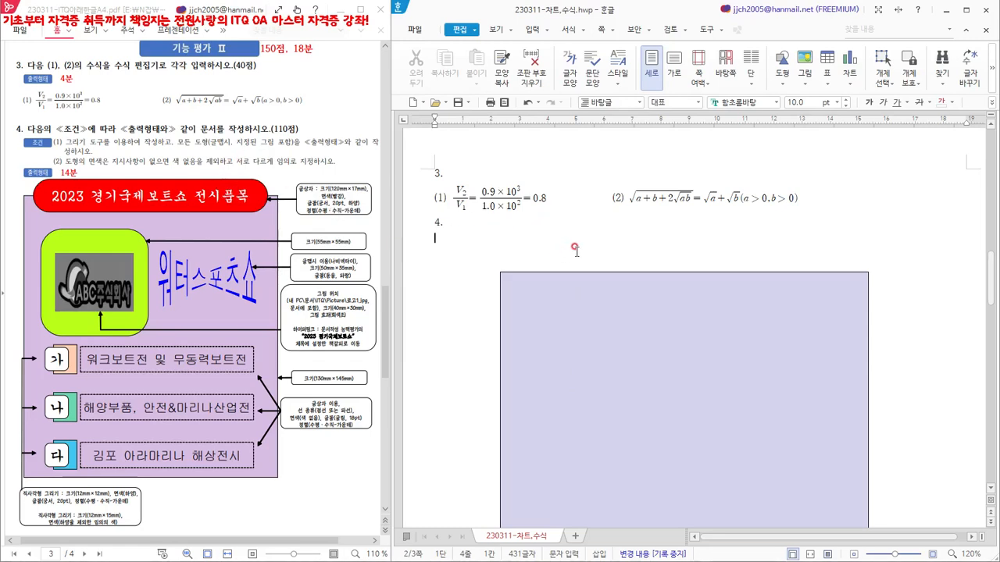
Step: Insert a text box about 30 mm by 30 mm overlapping the upper edge of the lavender rectangle
left_click(549, 30)
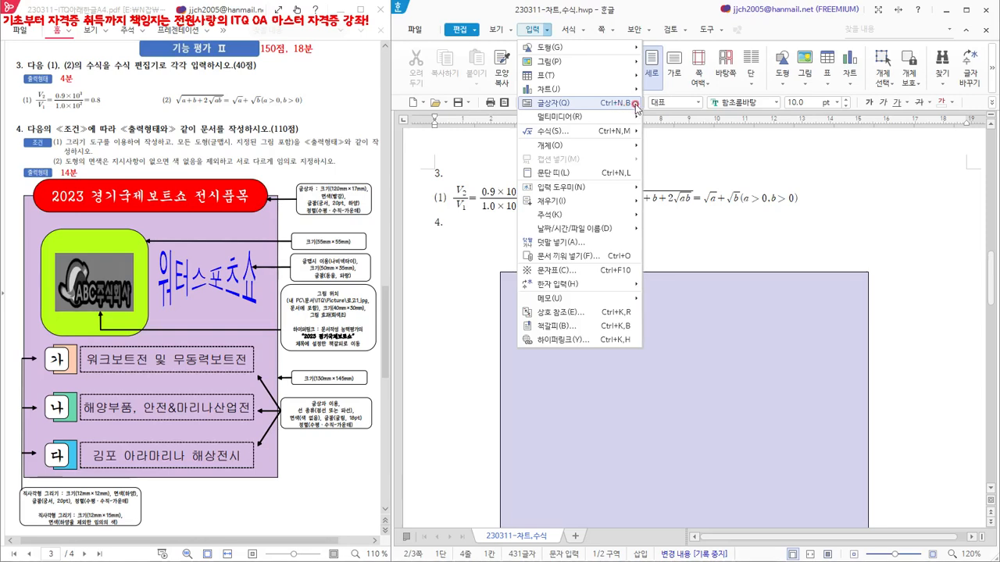
left_click(435, 243)
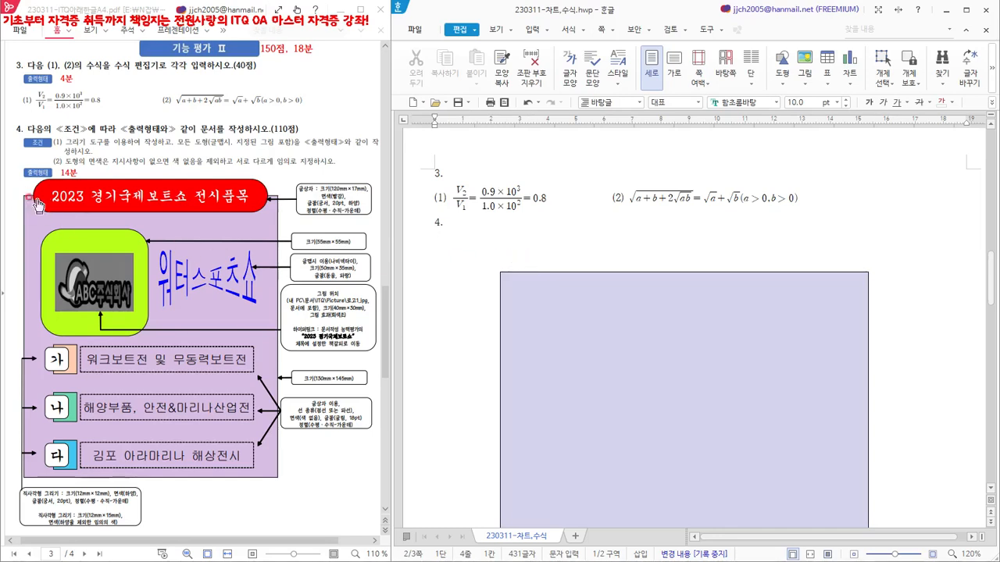
left_click(514, 256)
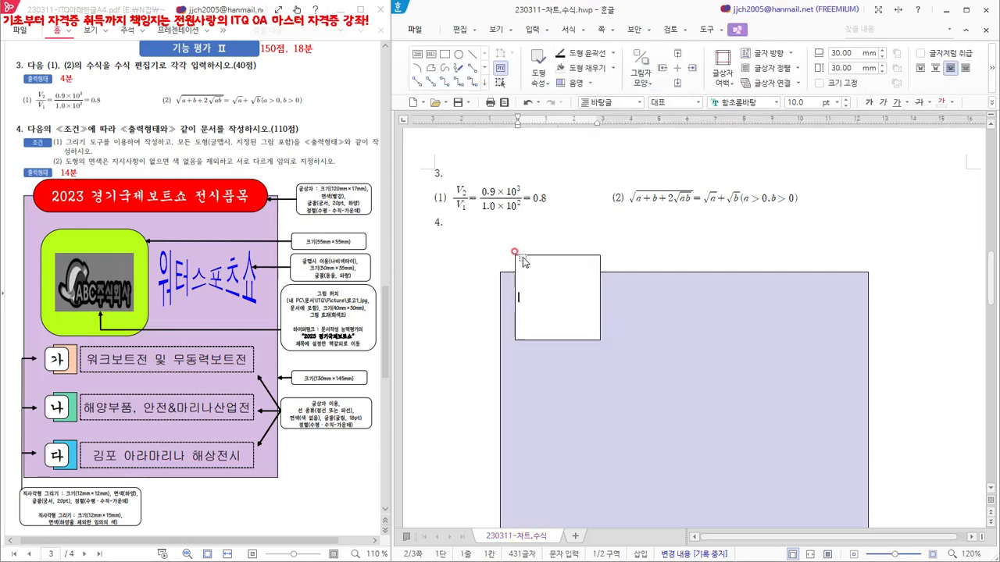
Step: Set the text box's size to 120 mm wide and 17 mm high, fix its size, and place it in front of text
left_click(566, 256)
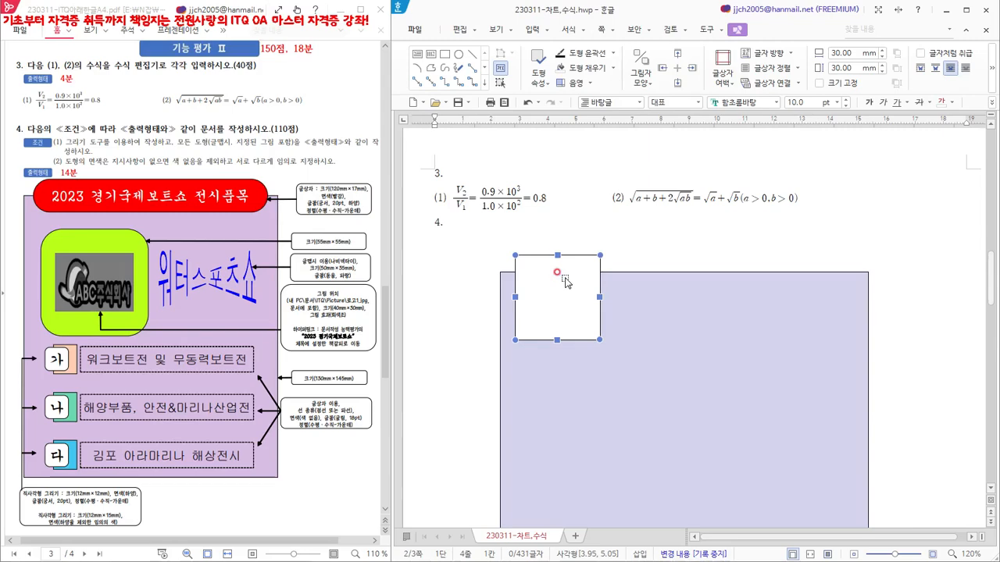
double_click(566, 281)
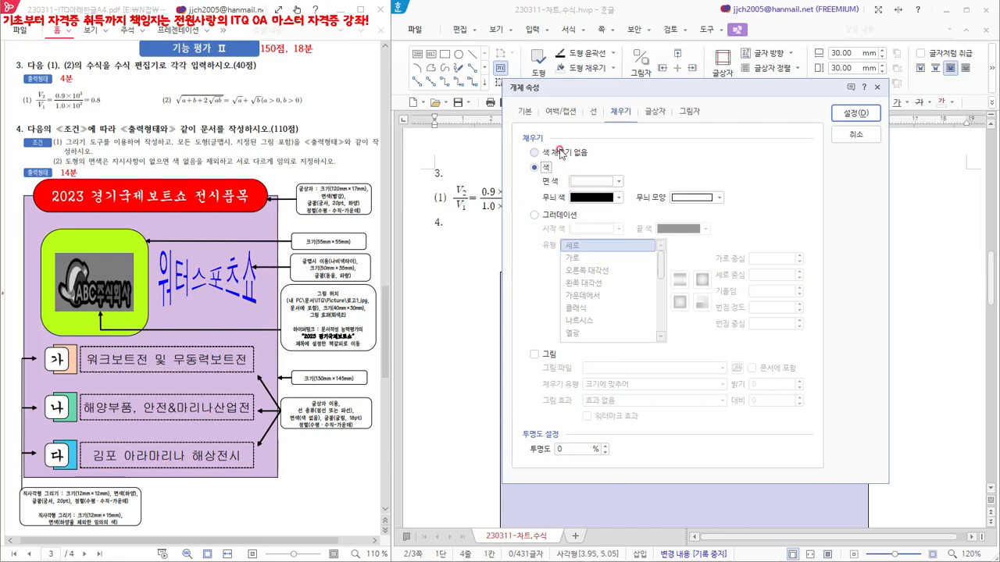
left_click(522, 114)
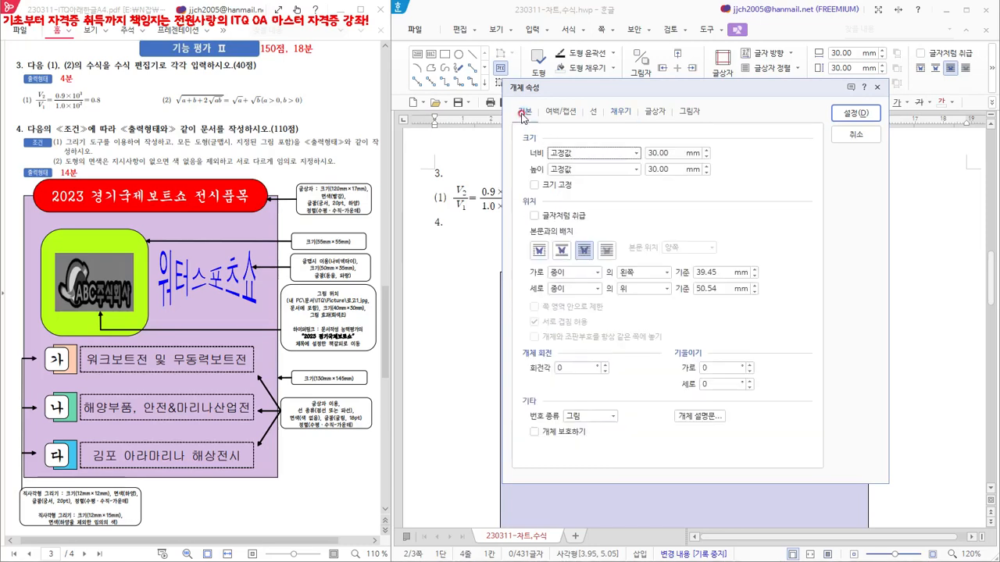
left_click(676, 151)
double_click(676, 152)
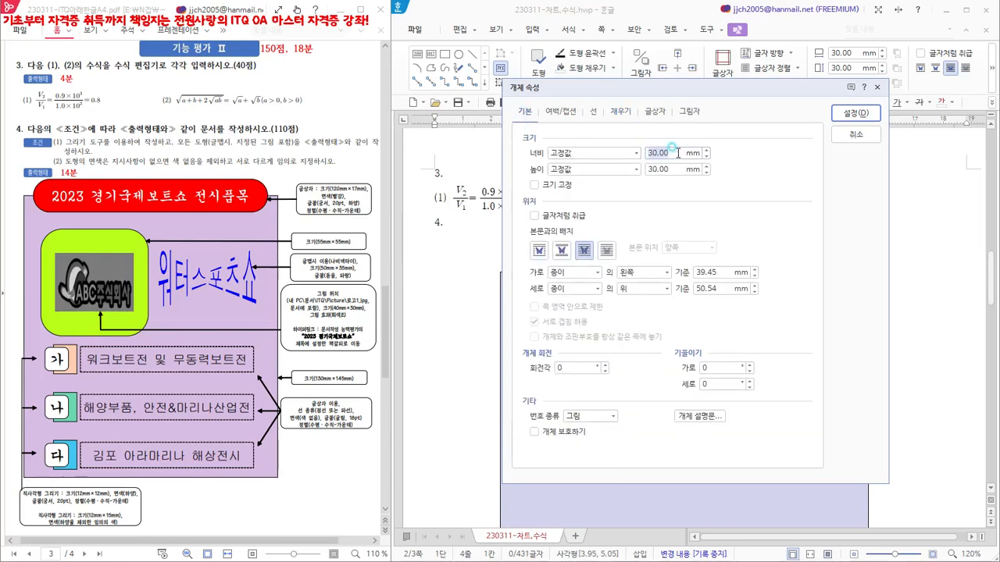
type("17")
double_click(670, 168)
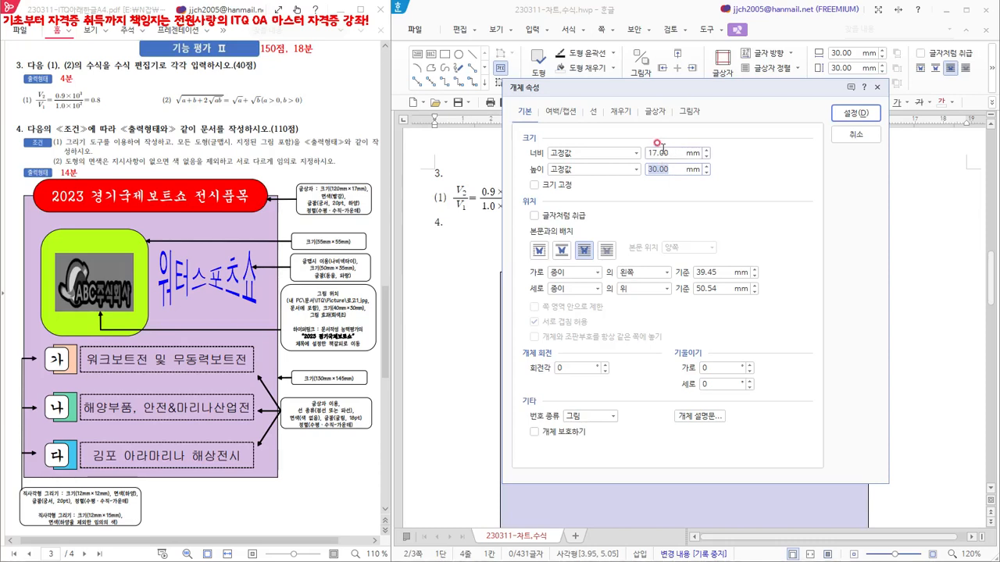
double_click(674, 152)
type("120")
key("Tab")
type("17")
left_click(534, 185)
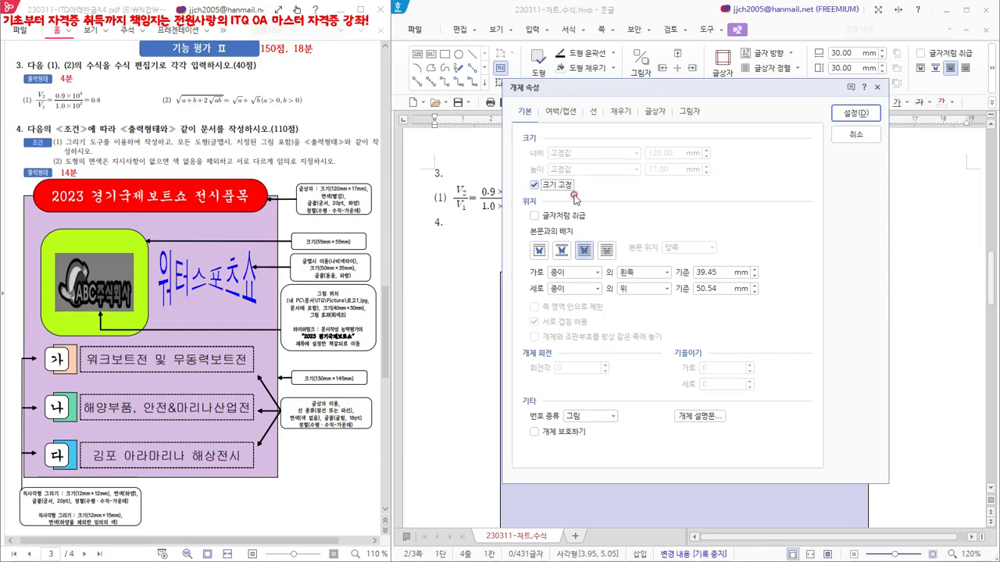
left_click(585, 251)
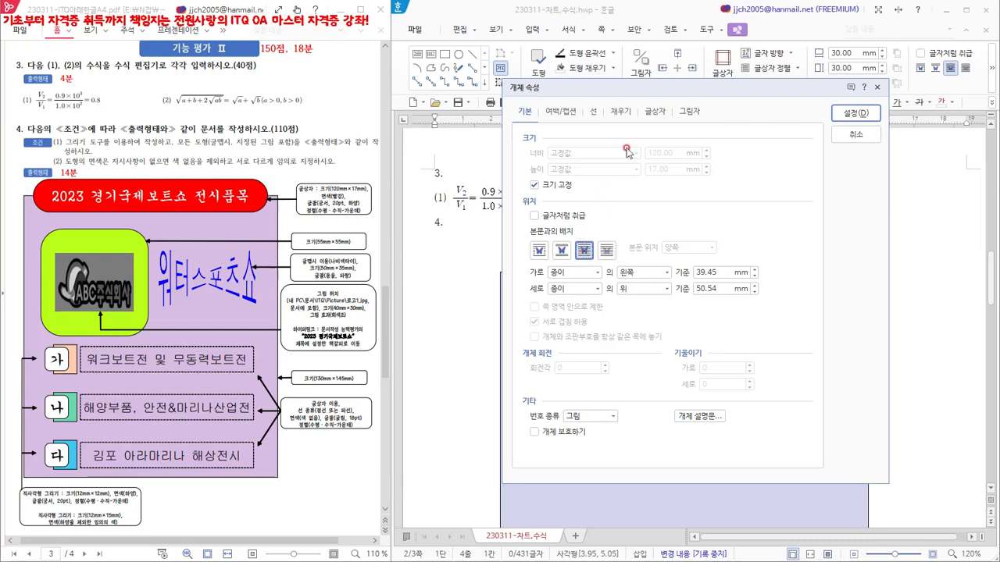
Step: Give the text box semicircular corners (반원) and a red fill, and apply the object properties
left_click(593, 111)
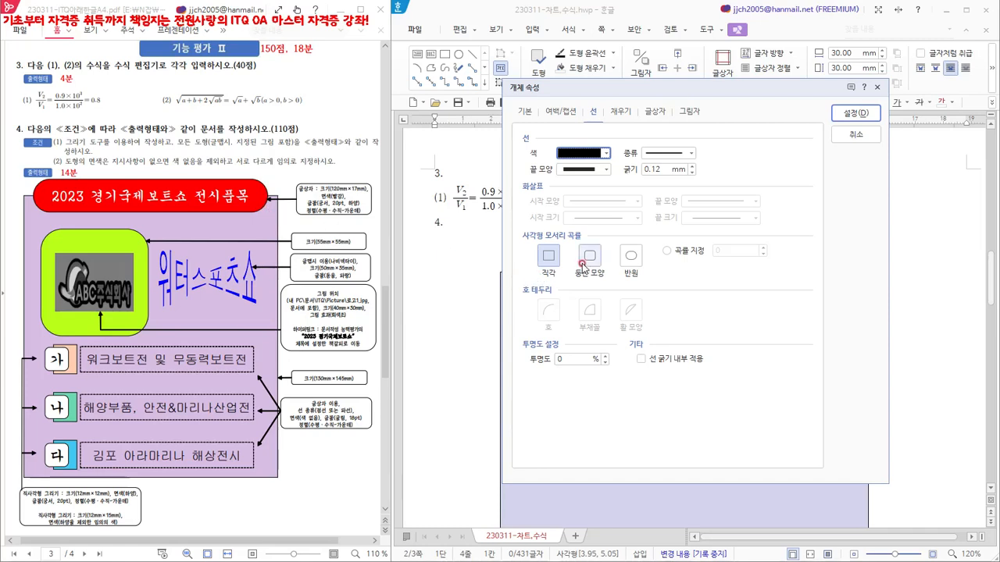
left_click(631, 260)
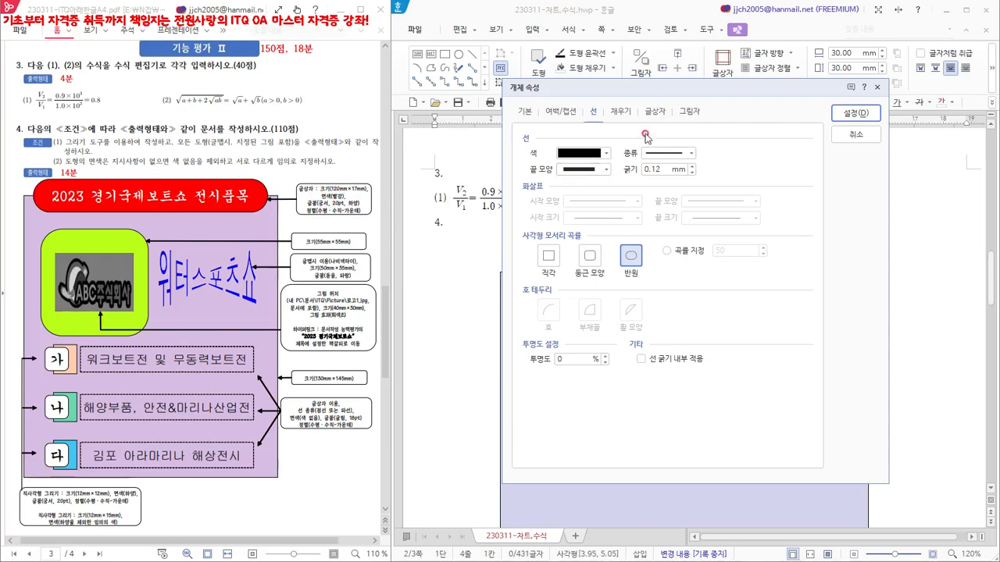
left_click(621, 114)
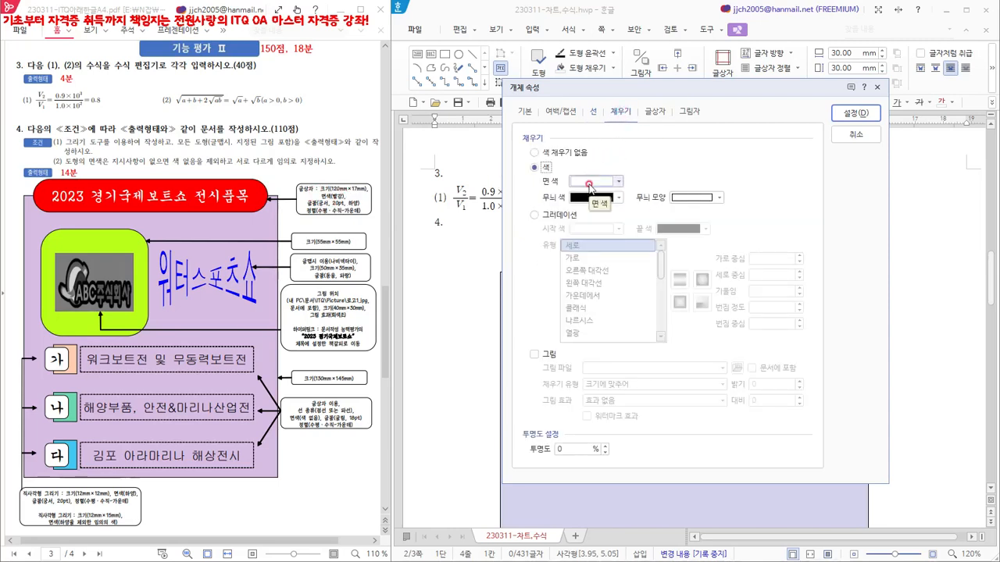
left_click(595, 181)
left_click(591, 298)
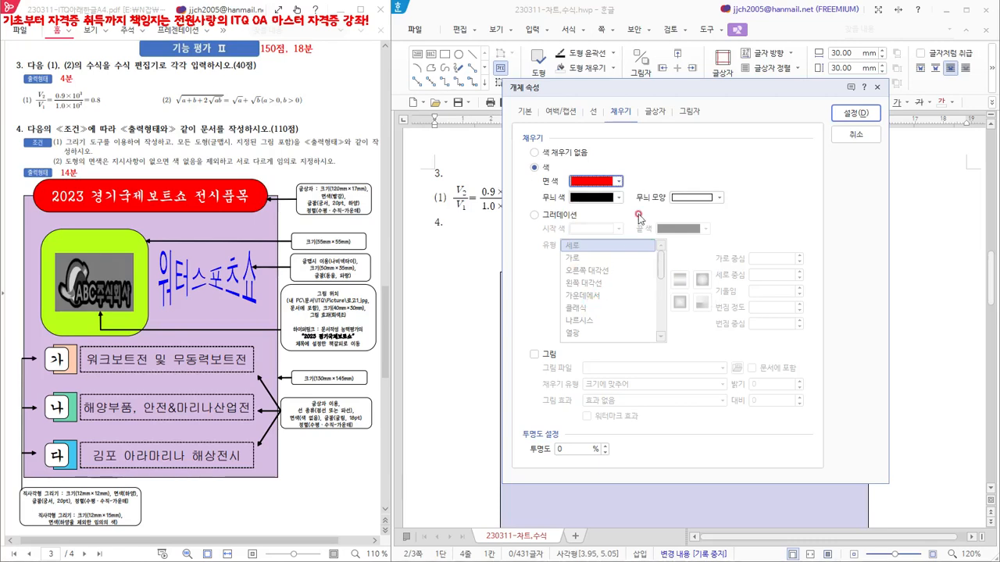
left_click(656, 114)
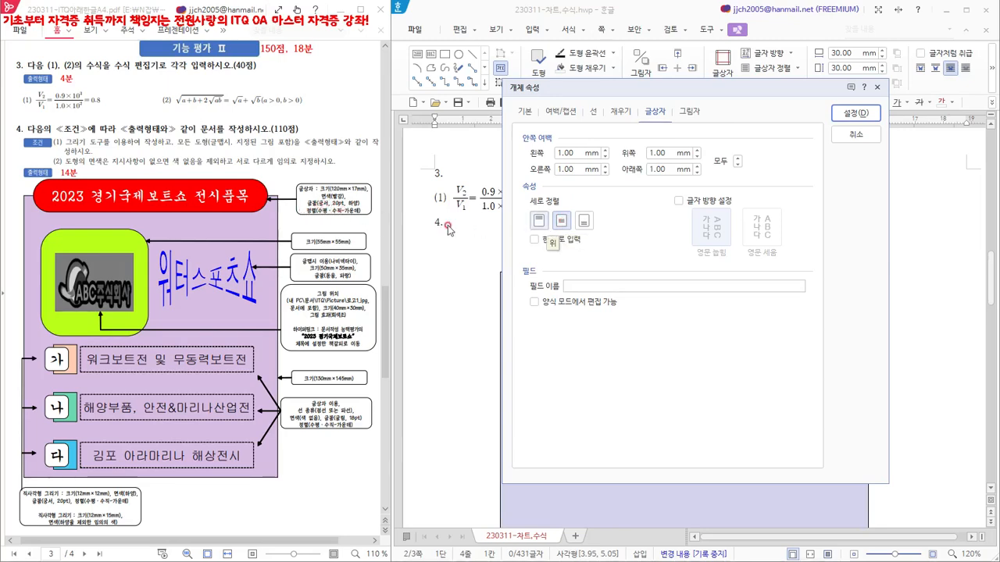
left_click(862, 115)
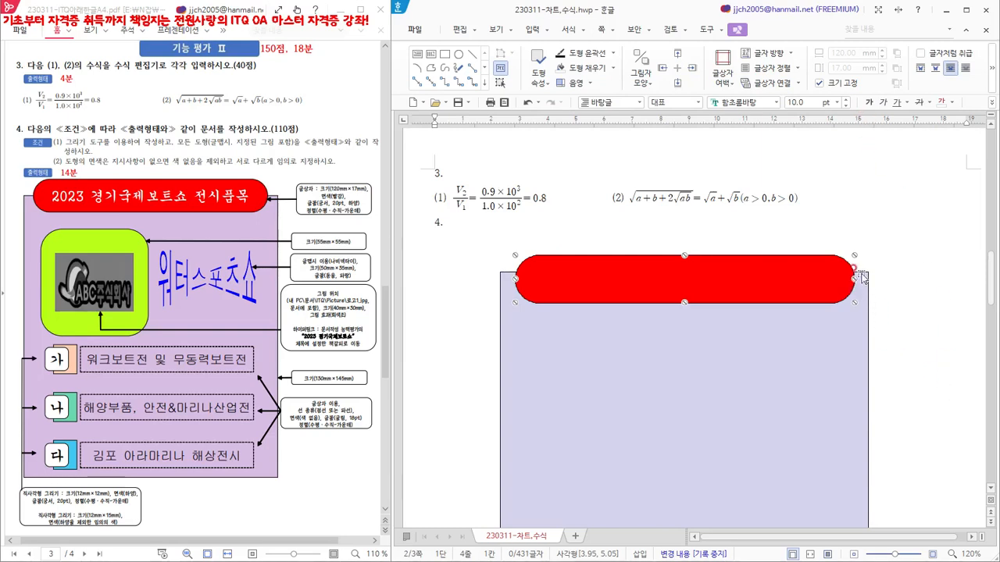
Step: Nudge the red text box up until its vertical middle lines up with the lavender rectangle's upper edge
key("Up")
key("Up")
key("Up")
key("Up")
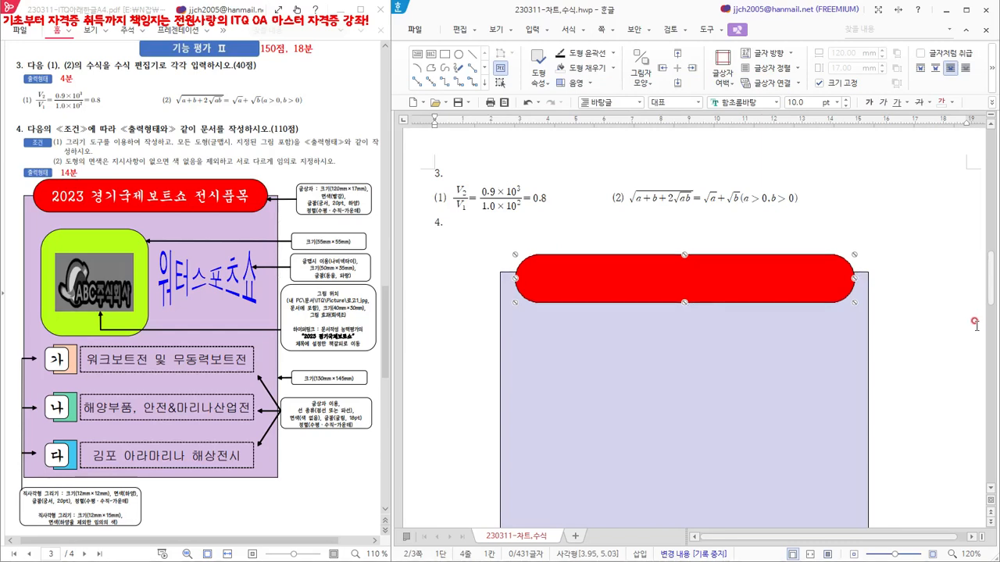
key("Up")
key("Up")
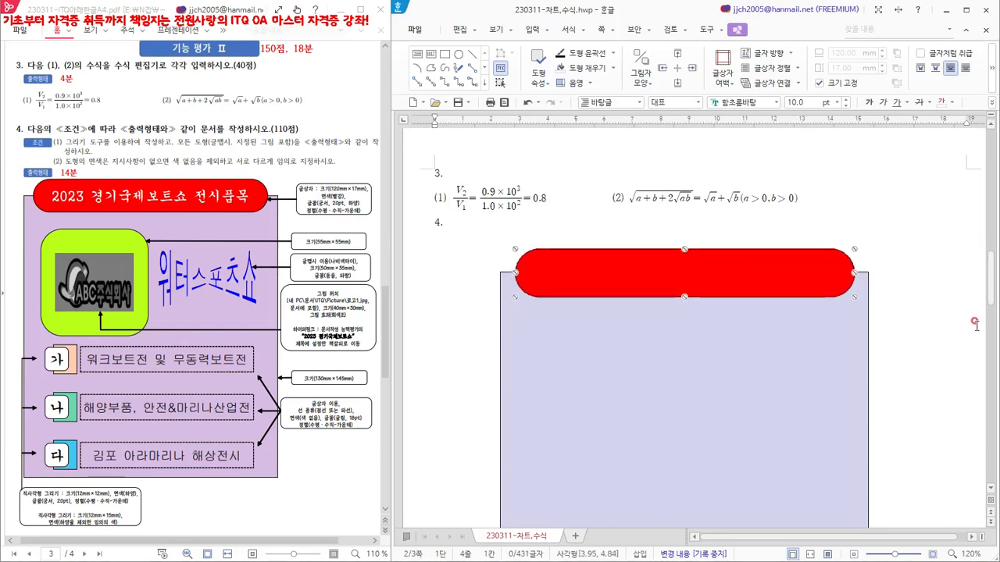
key("Down")
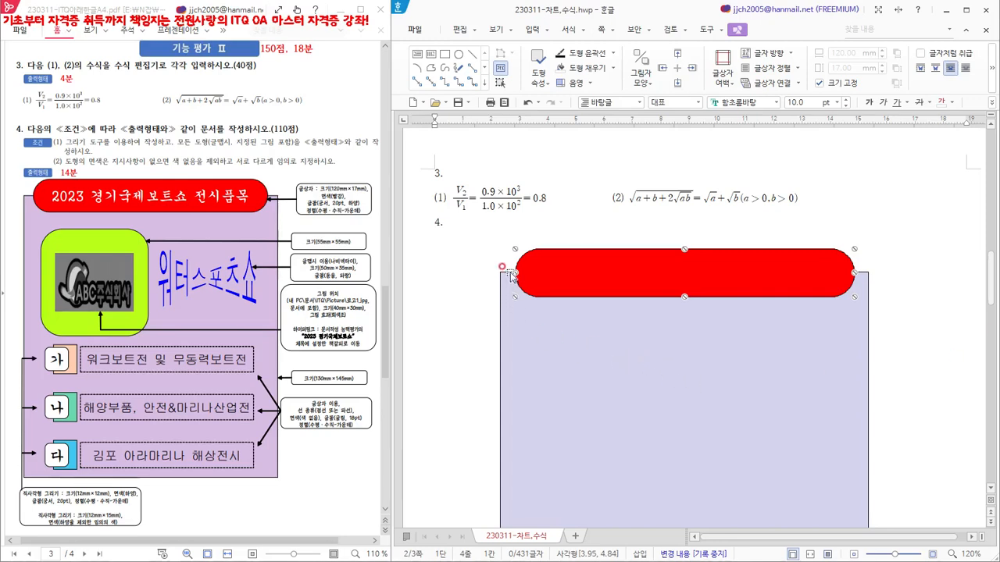
key("Up")
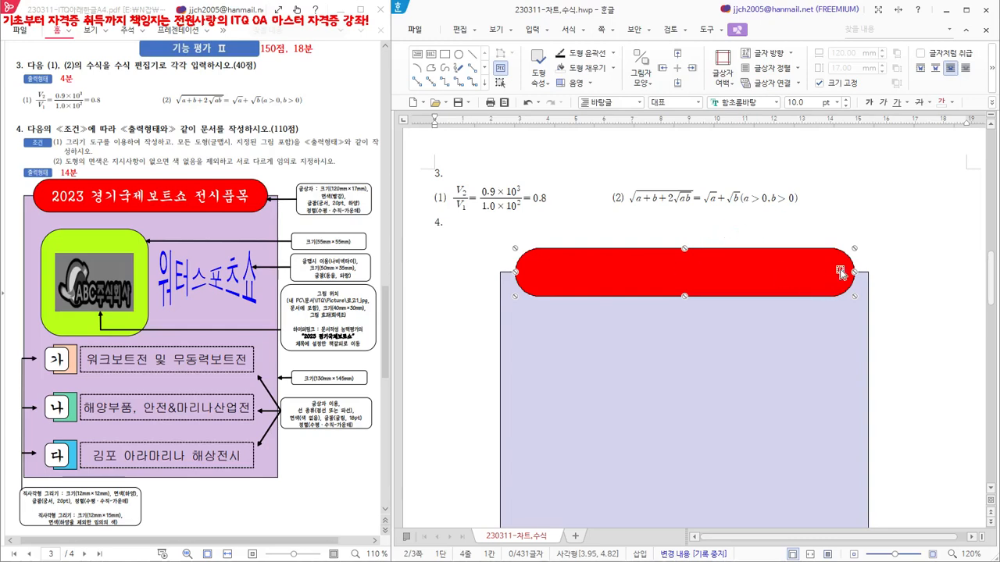
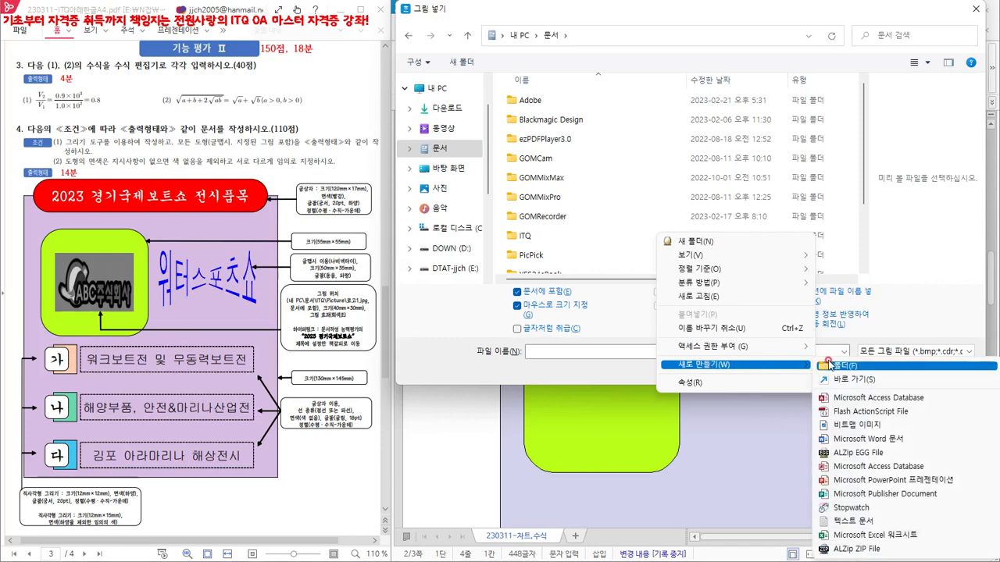
Step: Open the ITQ folder inside the documents folder while choosing a picture to insert
left_click(525, 238)
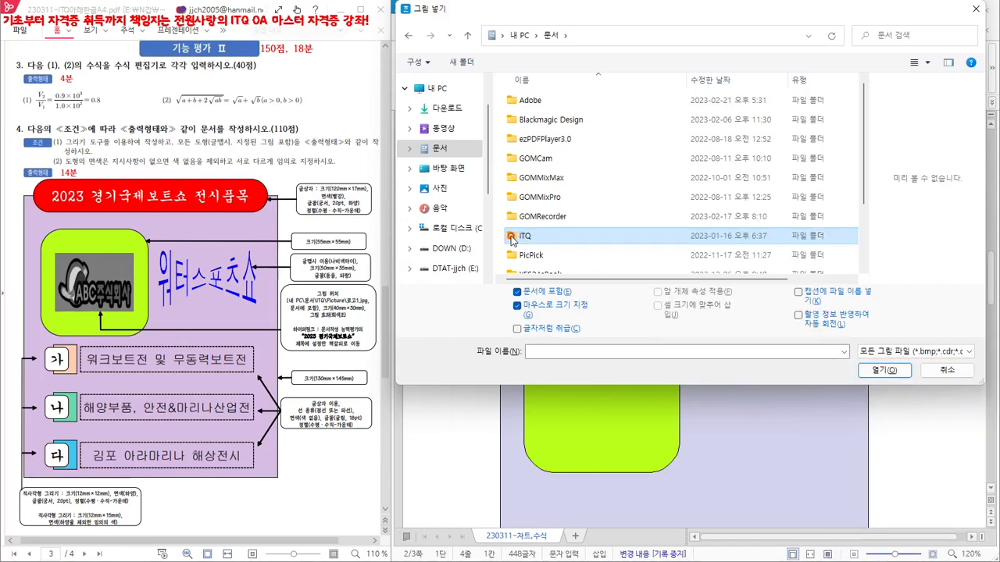
double_click(513, 238)
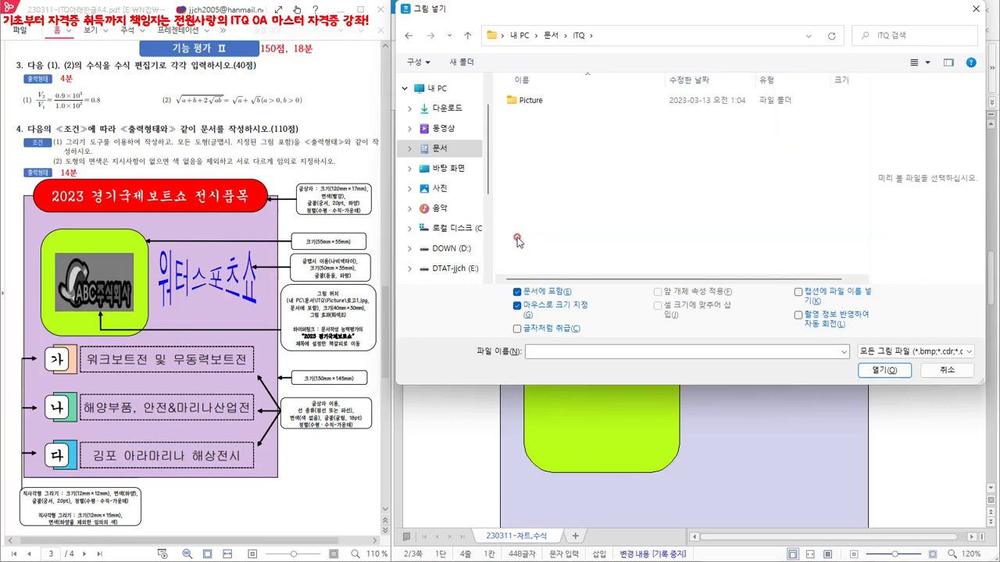
right_click(548, 159)
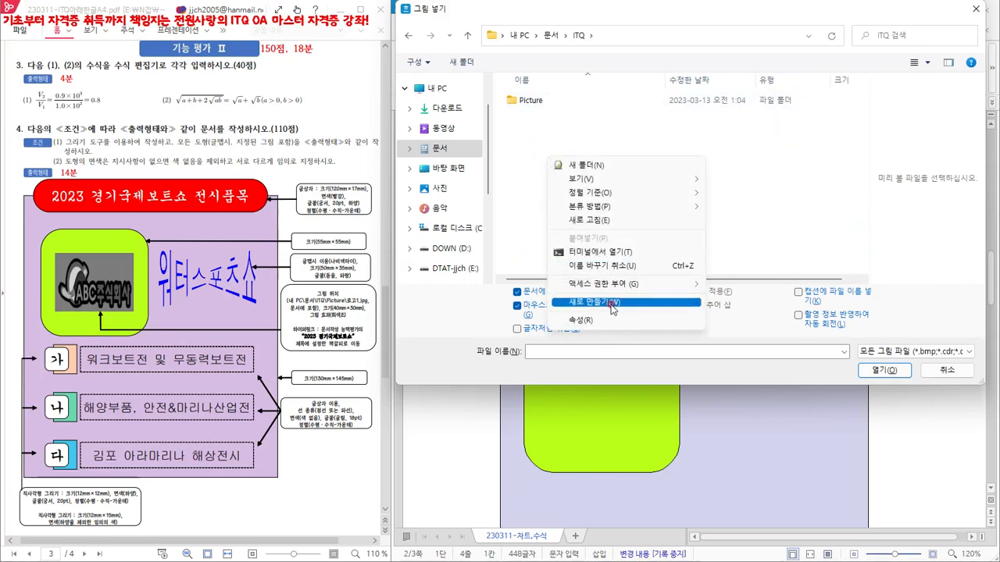
mouse_move(613, 309)
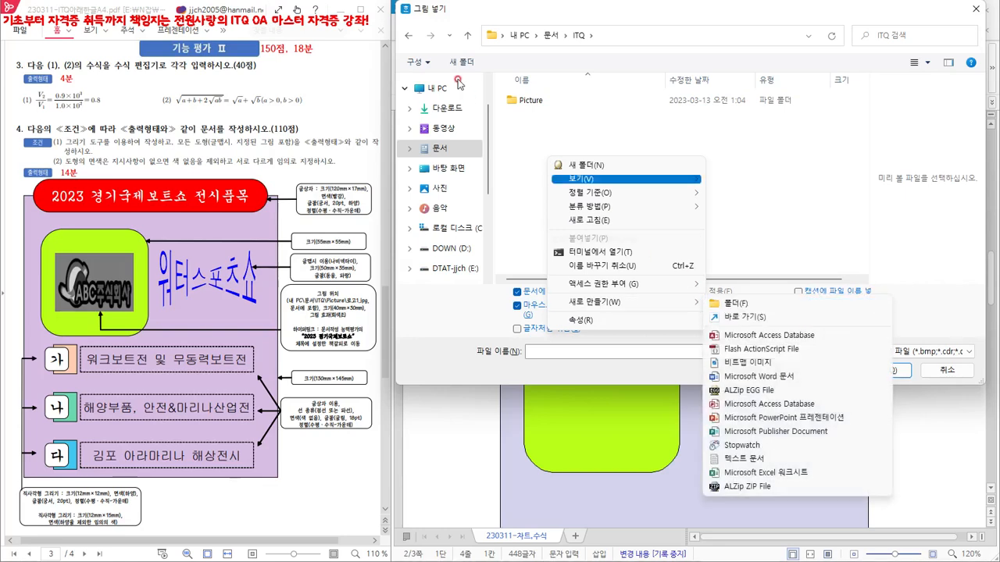
left_click(506, 148)
Step: Insert the picture 로고1.jpg from the Picture folder on the line directly below item 4
double_click(512, 102)
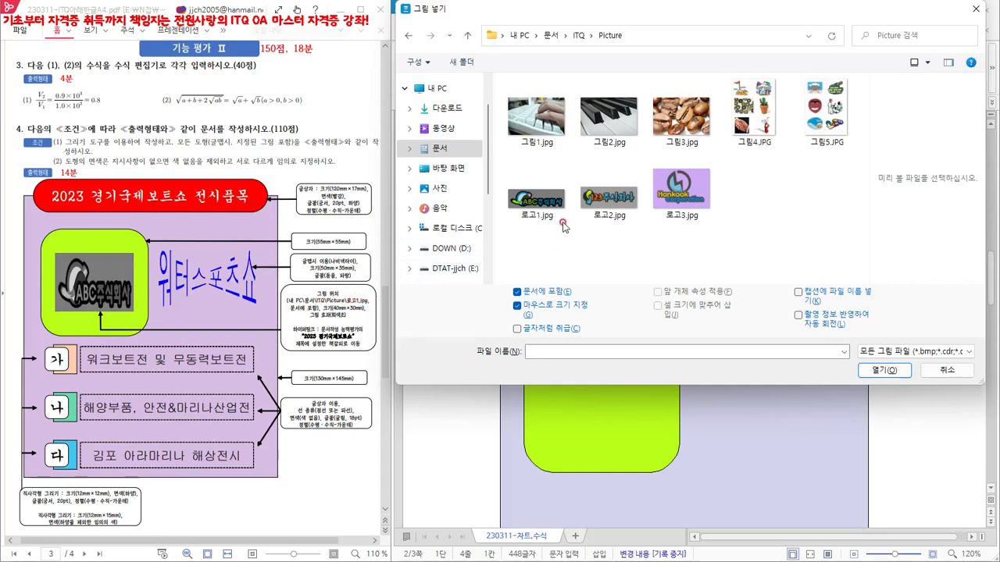
left_click(537, 205)
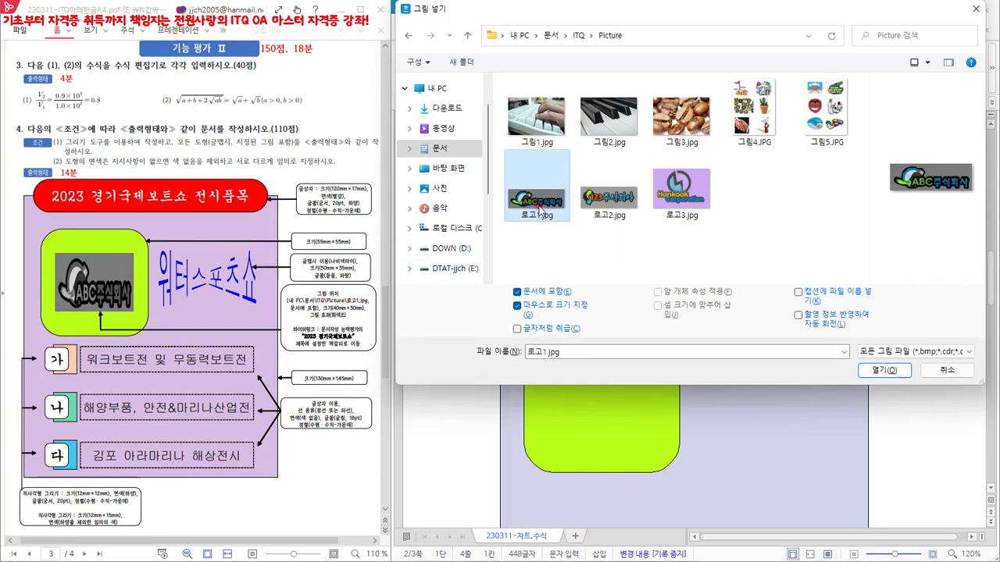
left_click(883, 370)
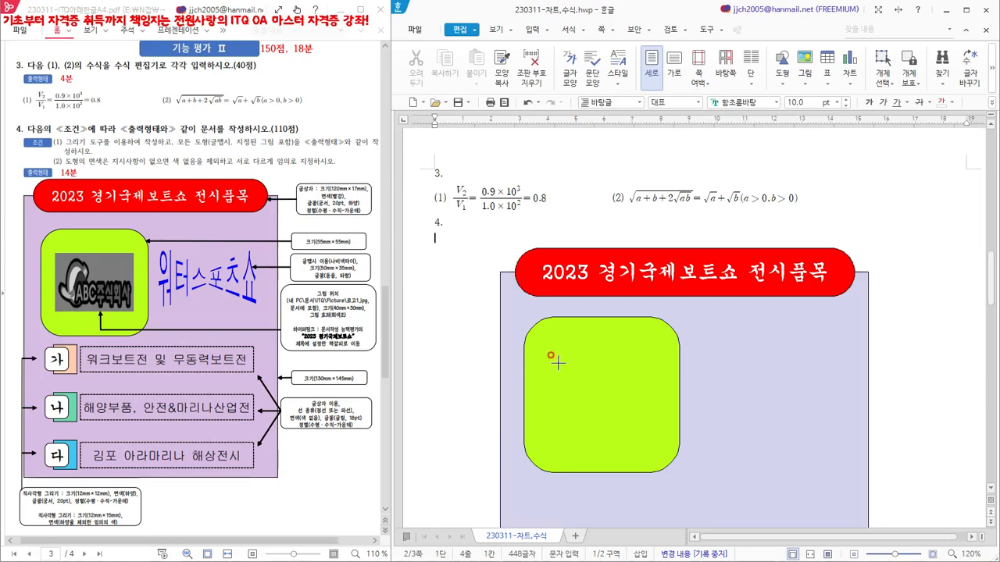
left_click(432, 236)
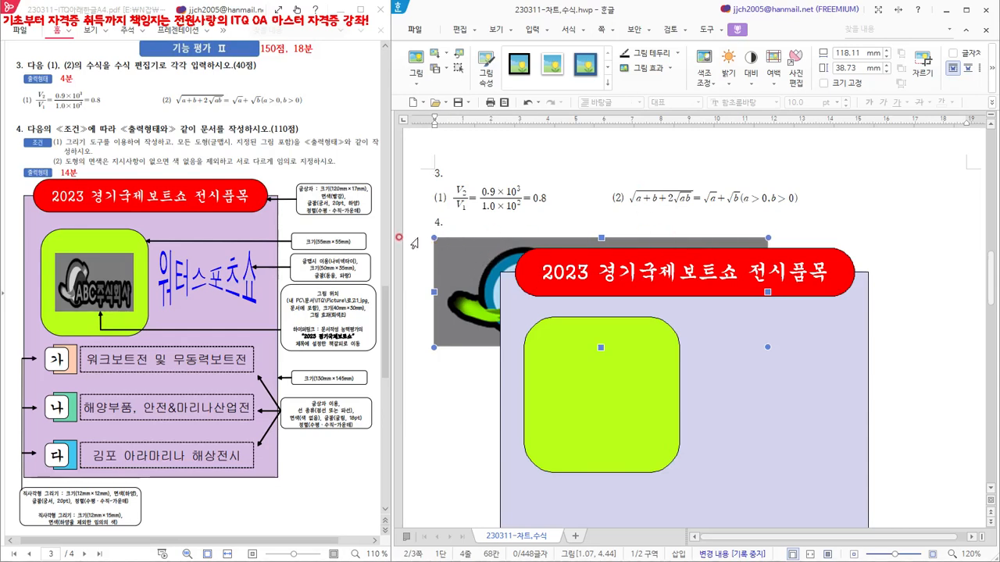
Step: Set the logo picture's size to 40 mm wide and 30 mm high, fix its size, and place it in front of text
double_click(468, 260)
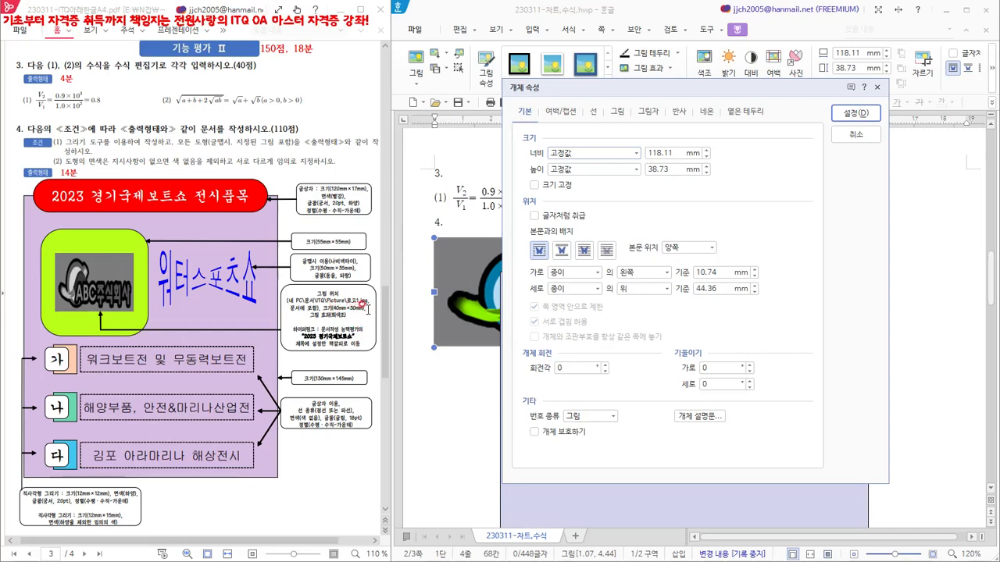
left_click(668, 151)
double_click(668, 151)
type("40")
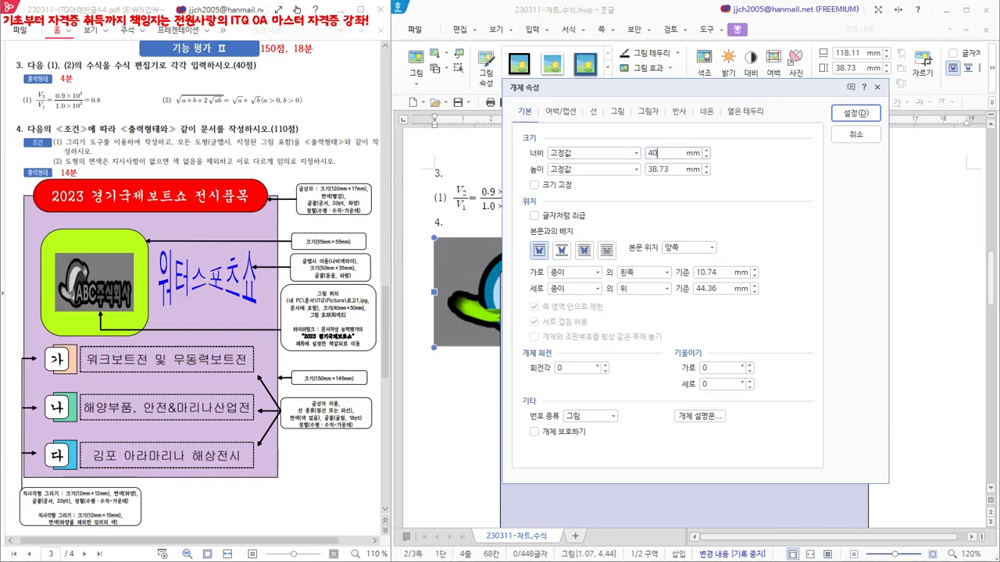
double_click(680, 170)
left_click(545, 189)
left_click(535, 187)
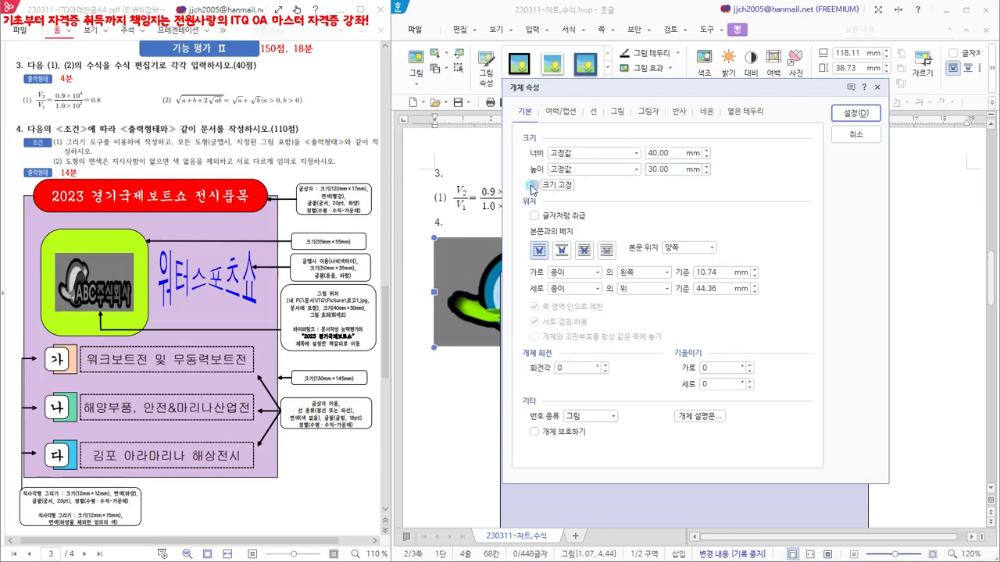
left_click(538, 251)
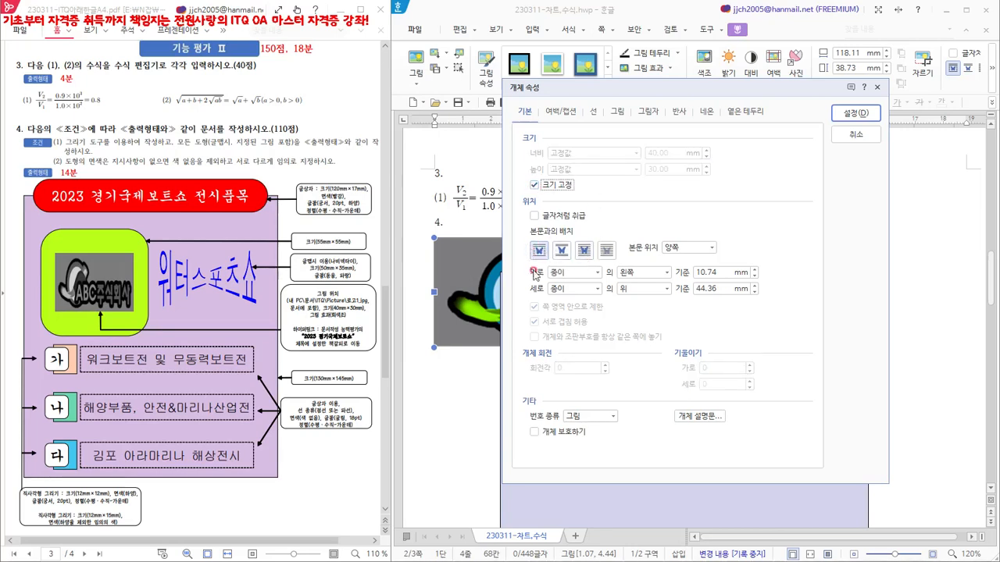
left_click(579, 252)
left_click(584, 253)
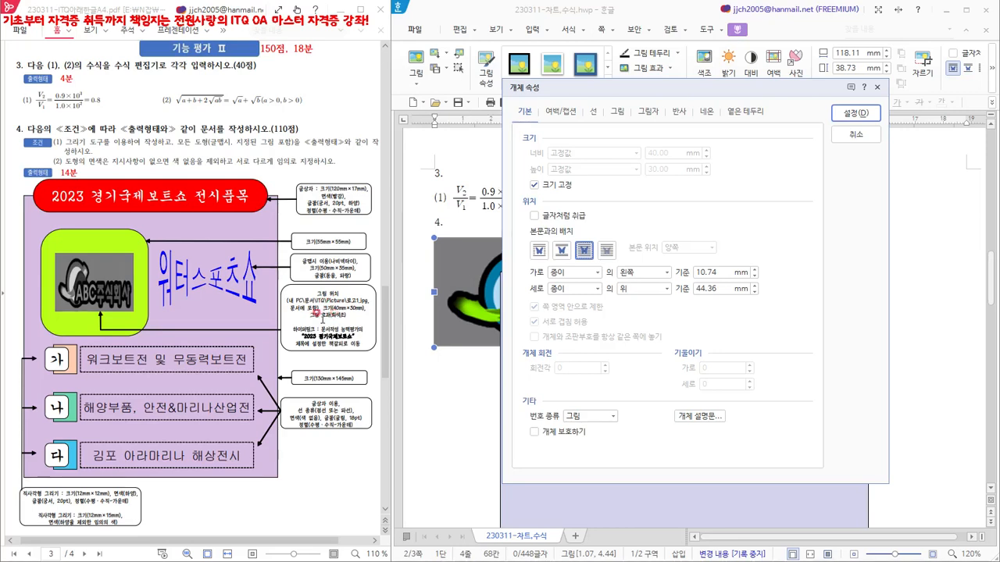
Step: Choose the grayscale picture effect (회색조) for the logo, keeping it embedded in the document
left_click(622, 111)
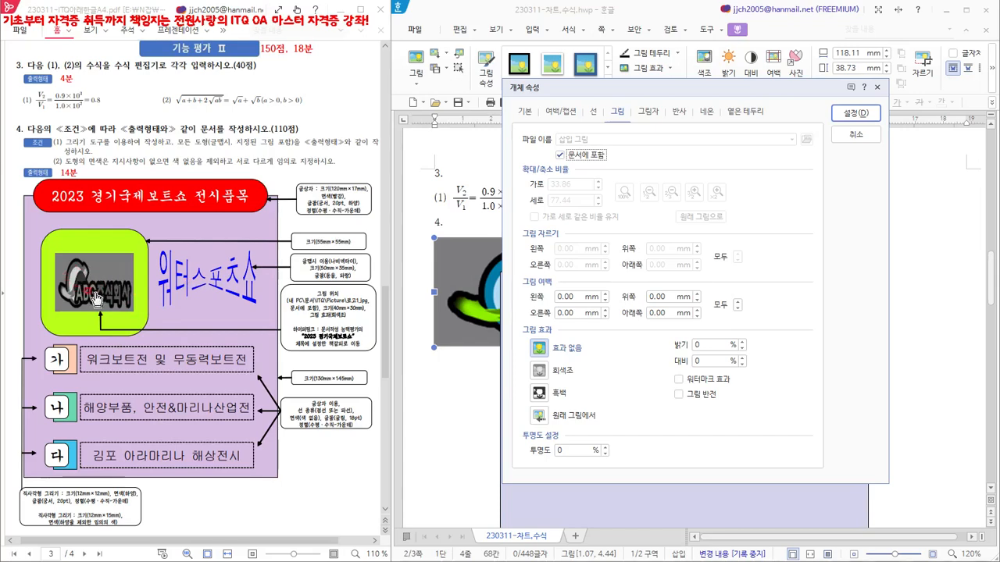
left_click(559, 155)
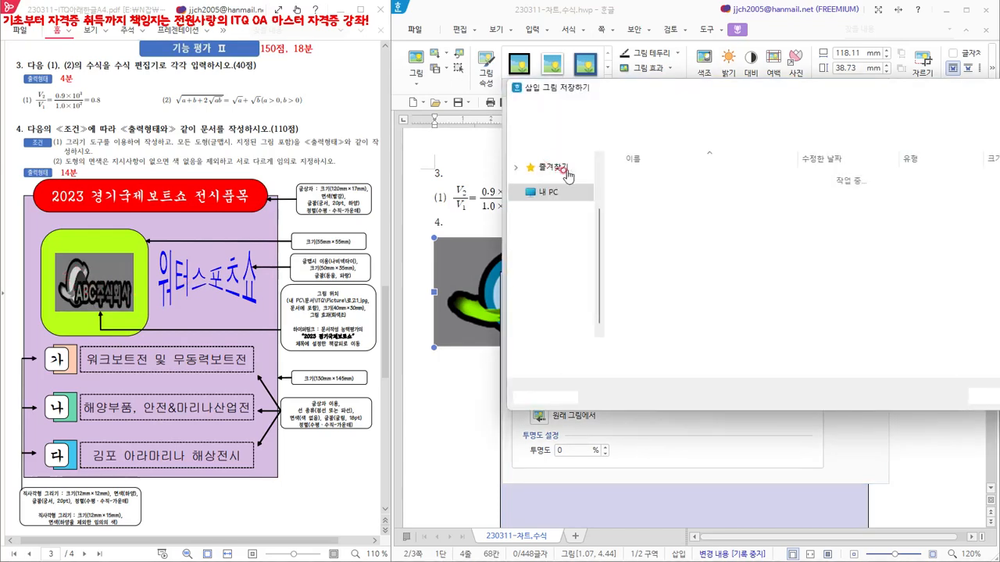
key("Escape")
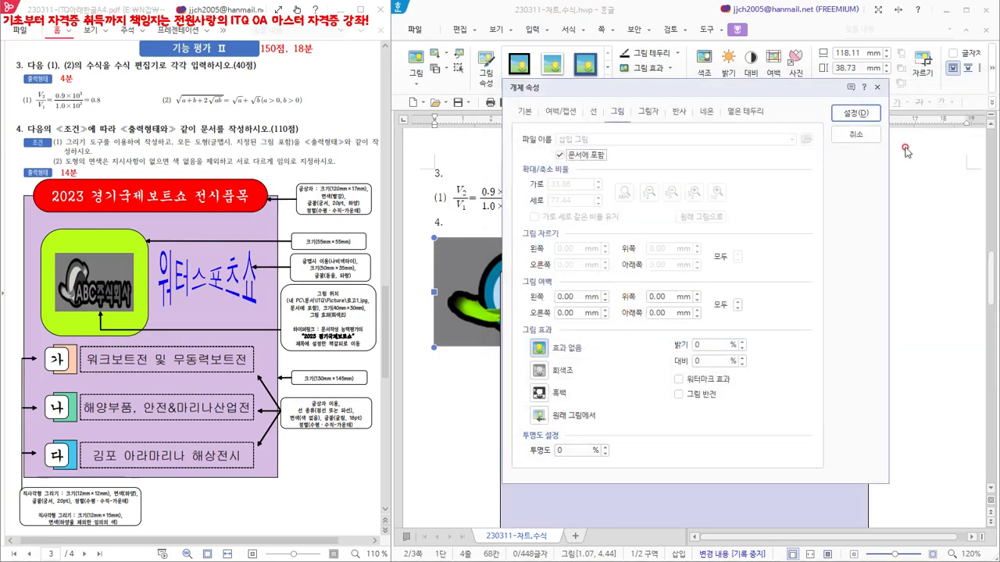
left_click(559, 156)
left_click(611, 158)
left_click(540, 372)
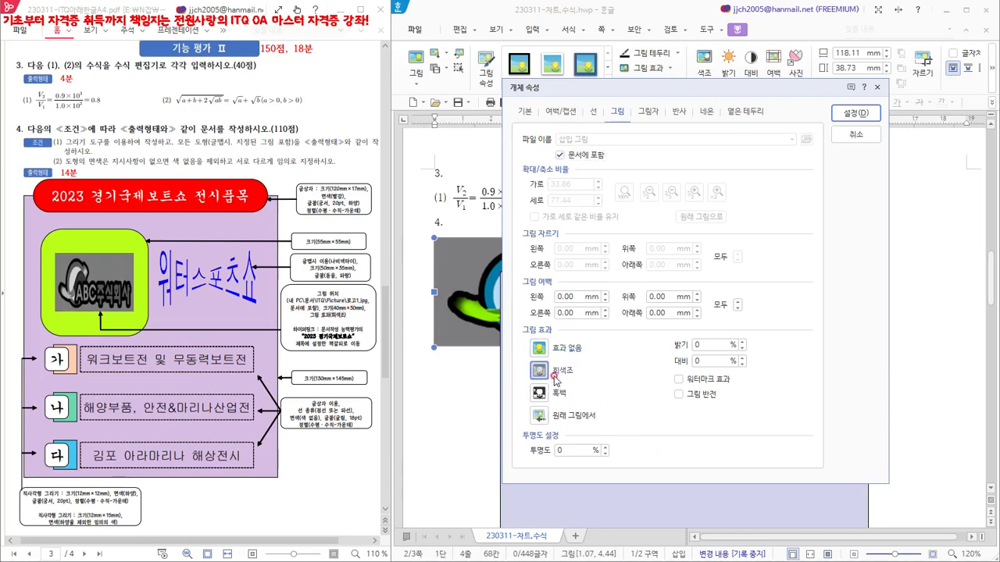
Step: Apply the logo's picture settings and move the logo onto the centre of the green rounded shape
left_click(857, 114)
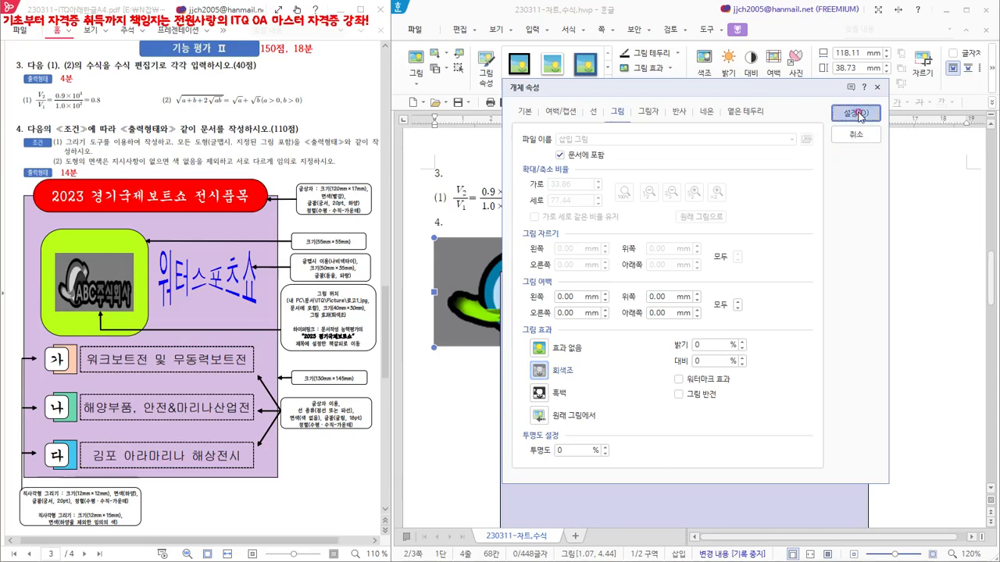
left_click_drag(491, 275, 600, 387)
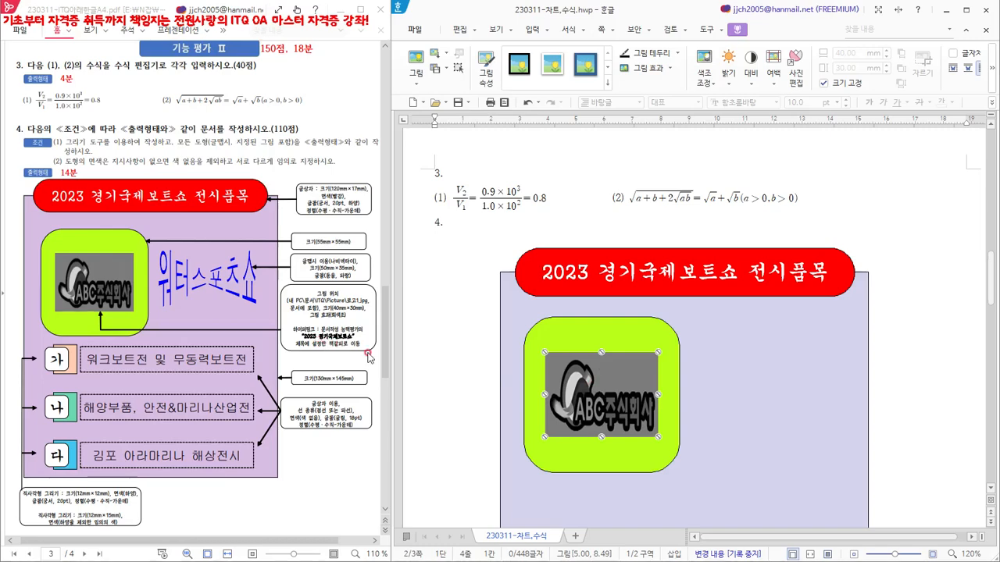
Step: Enter the title 2023 경기국제보트쇼 on the first line of page 3
scroll(290, 404, "down", 5)
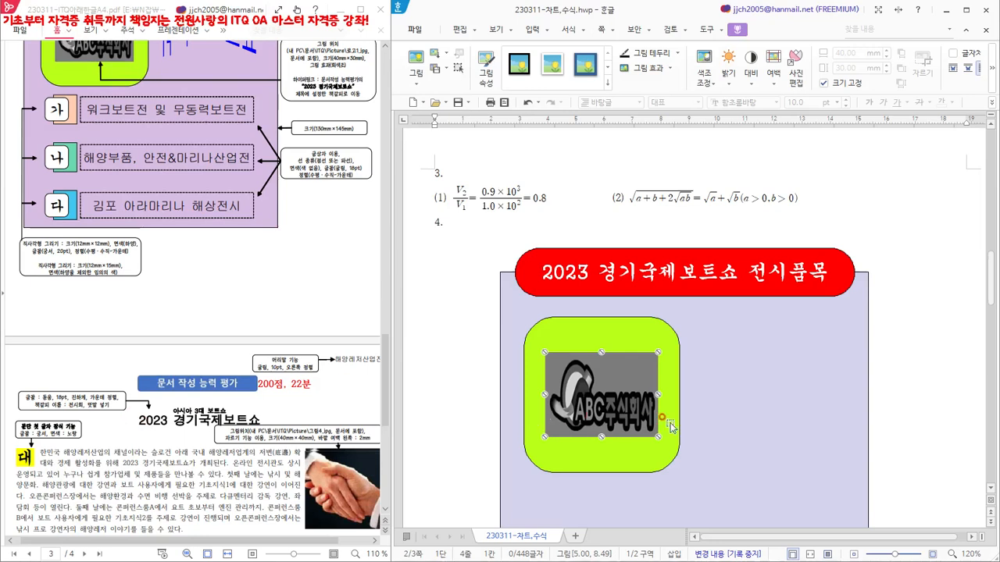
scroll(730, 410, "down", 3)
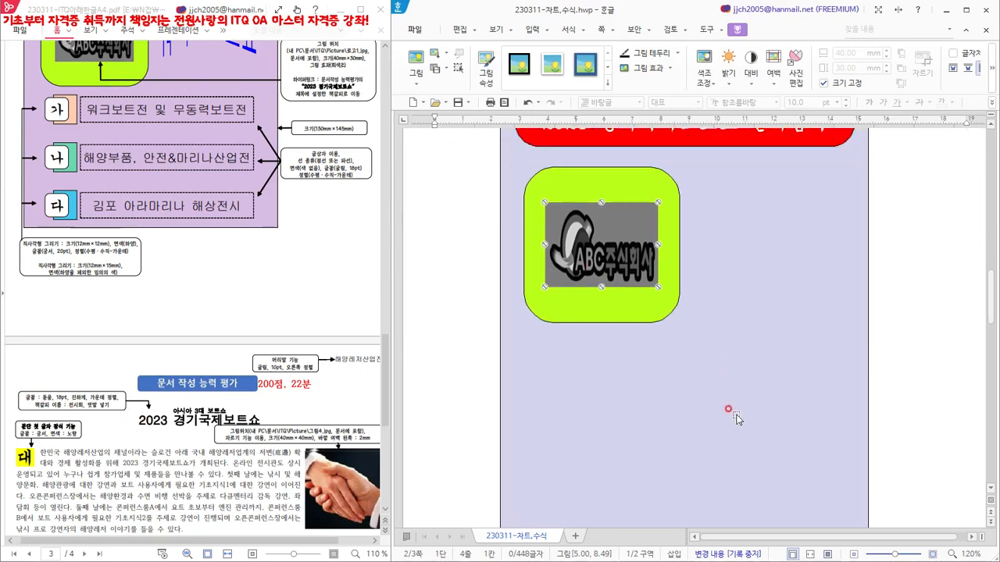
scroll(734, 416, "down", 8)
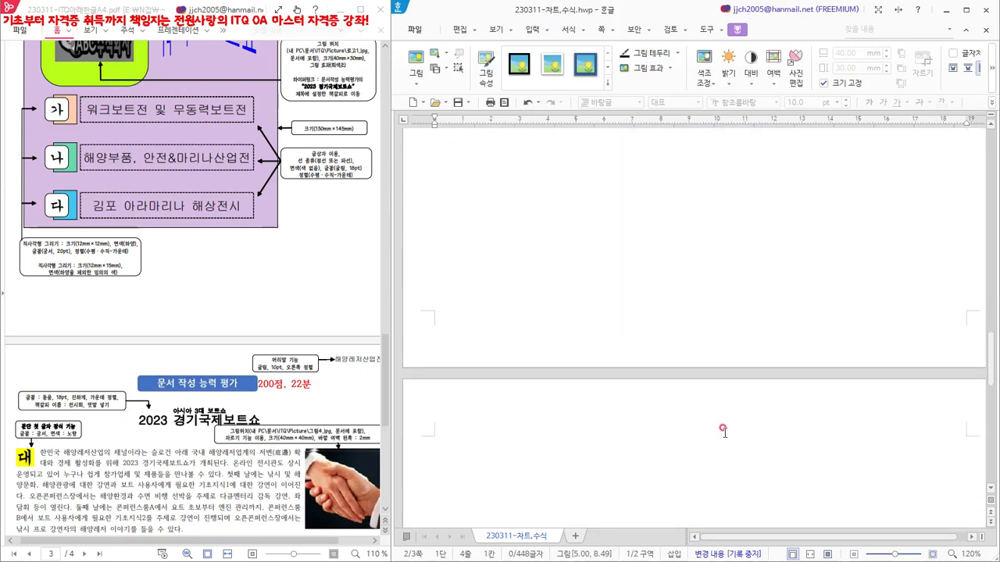
scroll(723, 430, "down", 1)
left_click(453, 391)
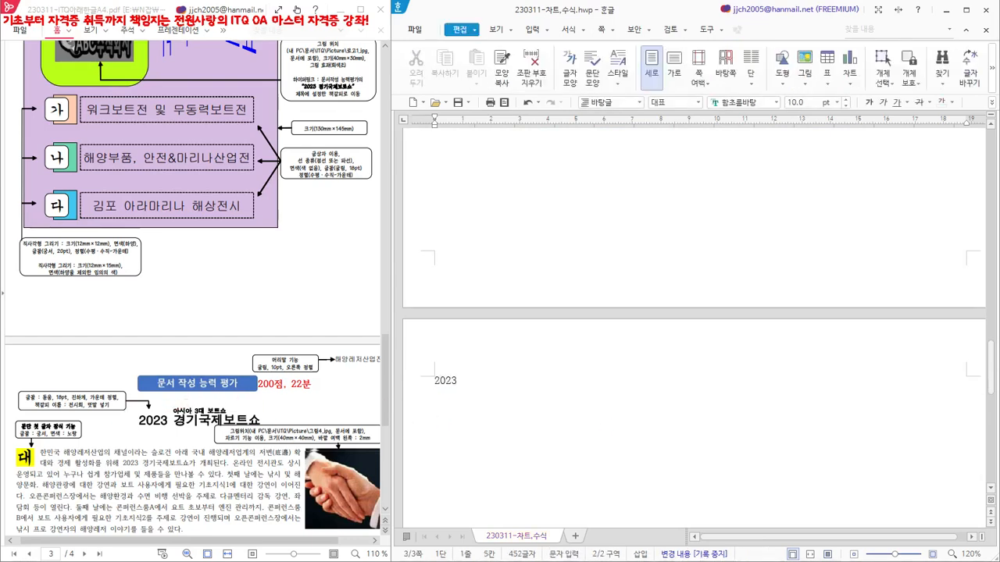
type("2023 경ㄱ")
type("국제")
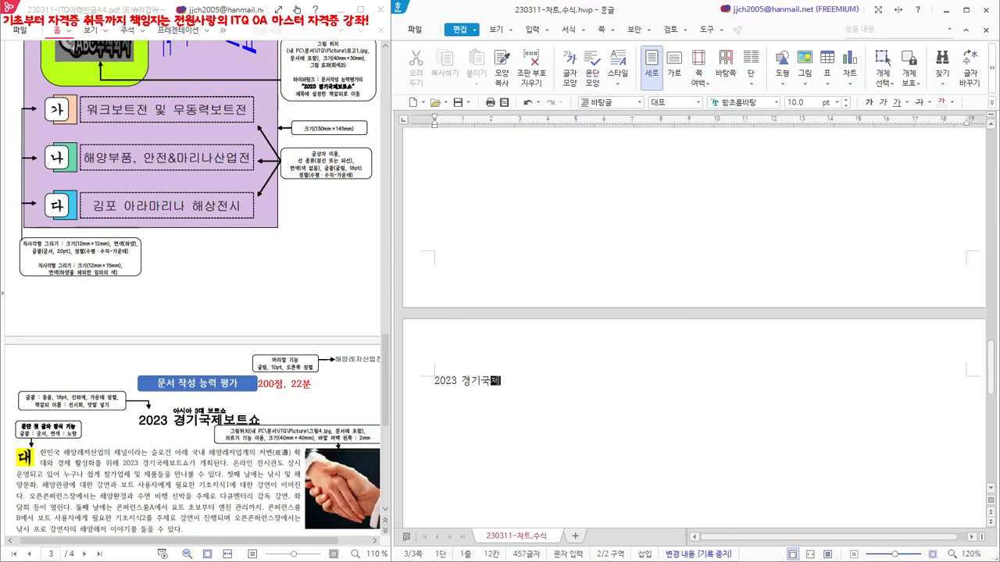
type("보트쇼")
Step: Examine the exam sheet's instructions for the title's bookmark name and the logo's hyperlink target
left_click(432, 382)
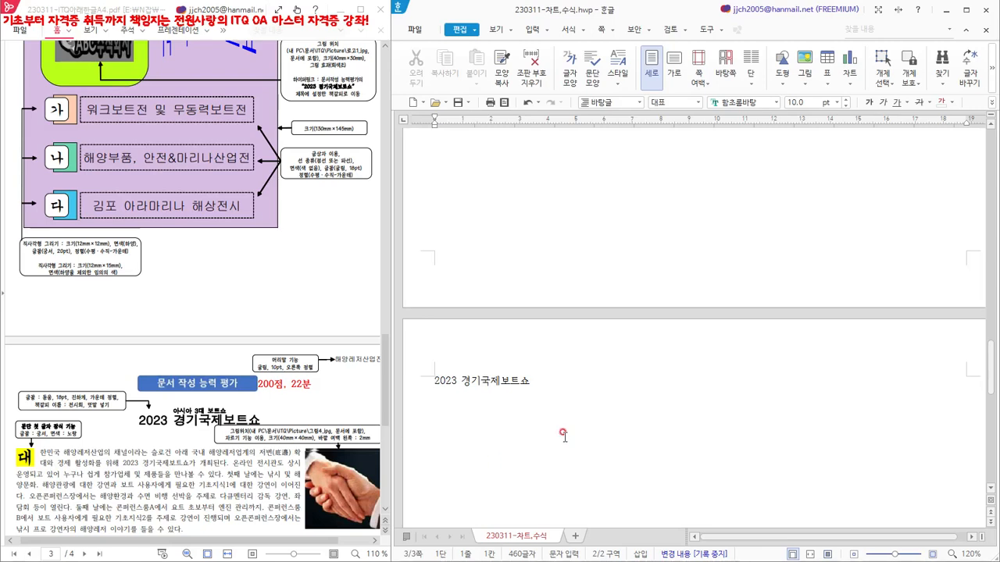
left_click(546, 31)
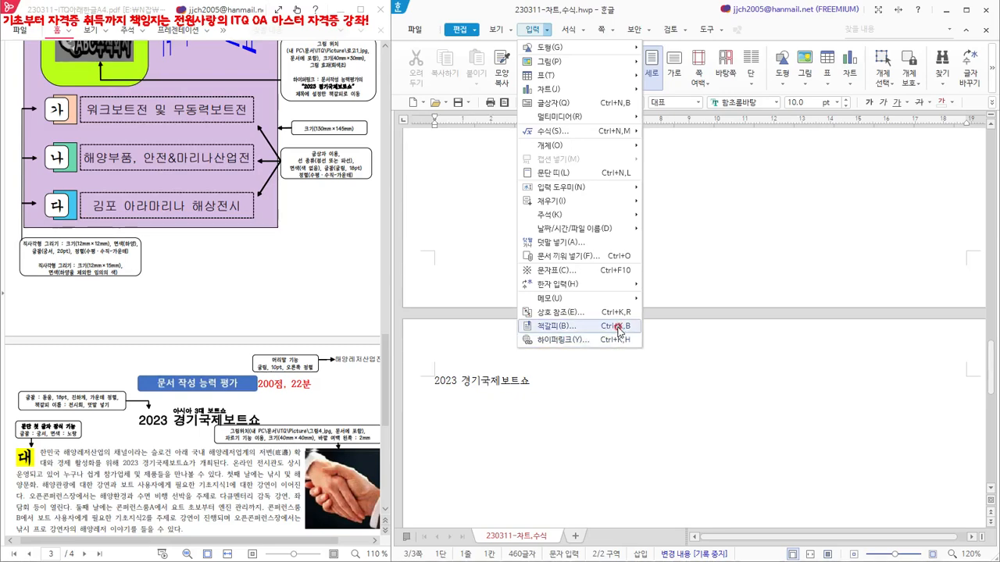
scroll(250, 432, "down", 5)
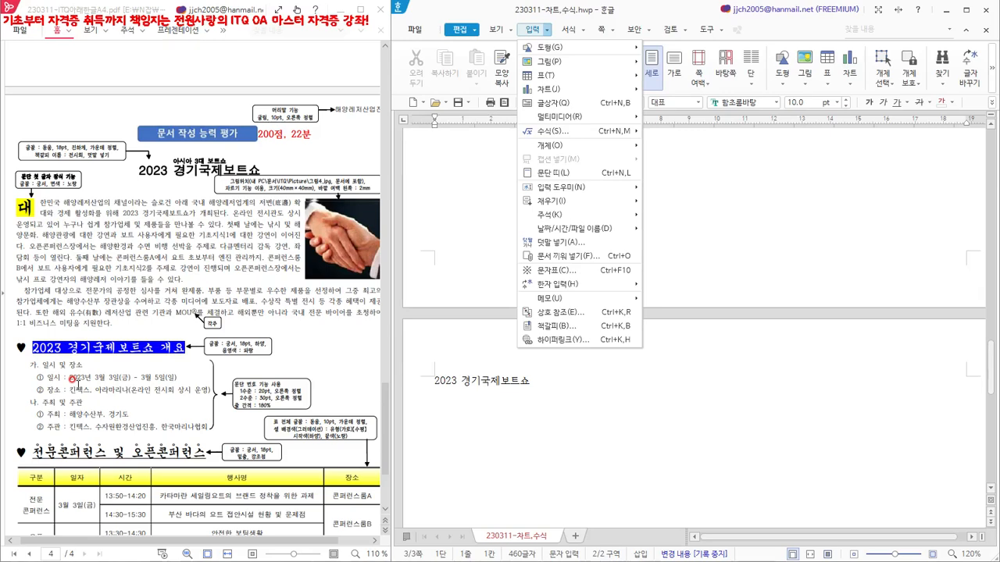
scroll(129, 390, "up", 8)
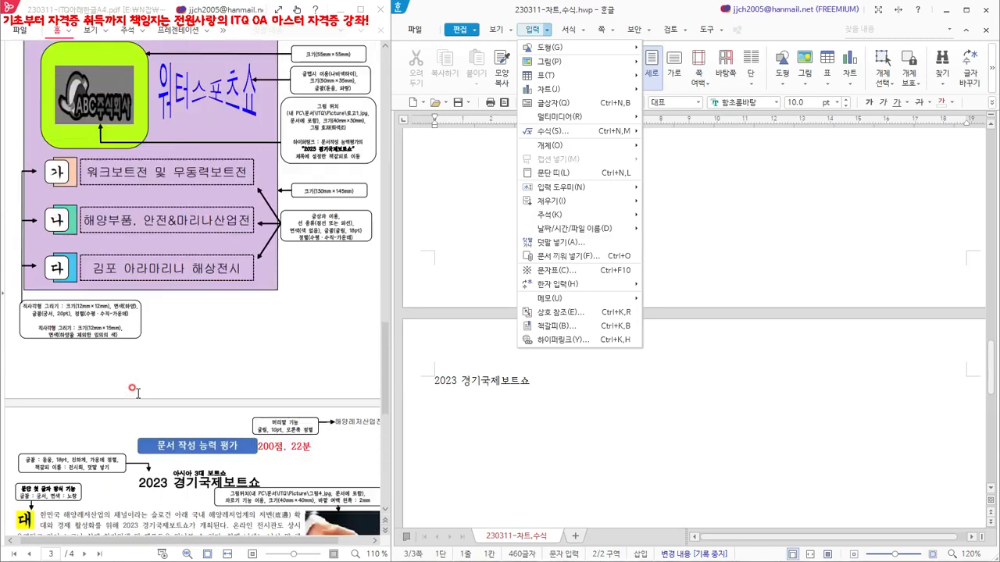
scroll(131, 388, "up", 2)
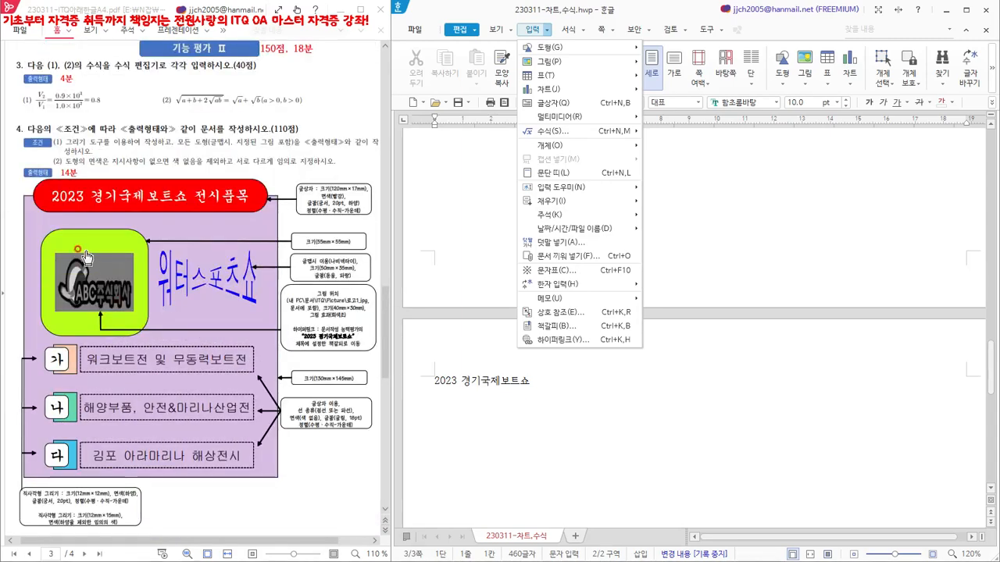
scroll(94, 294, "down", 8)
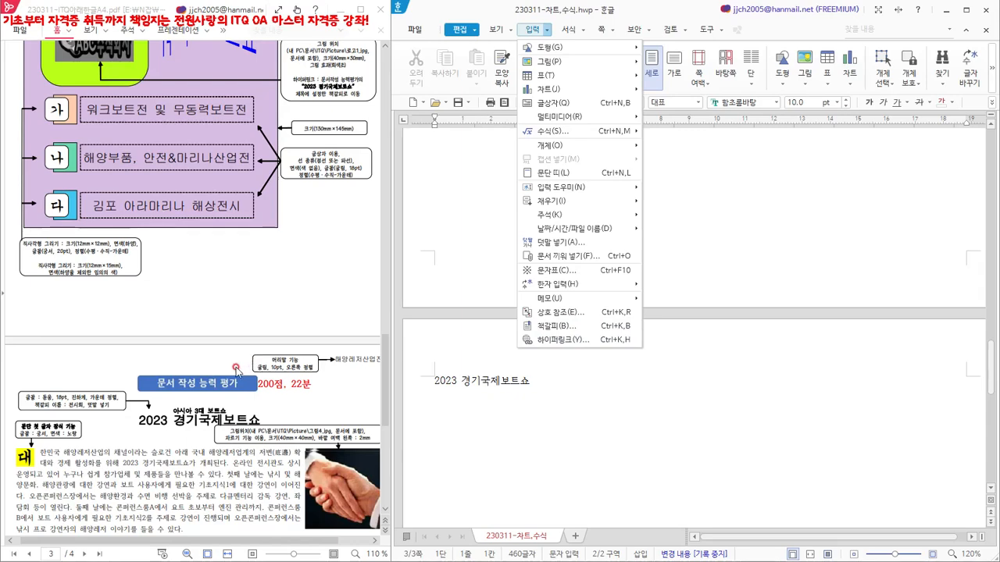
scroll(227, 367, "down", 5)
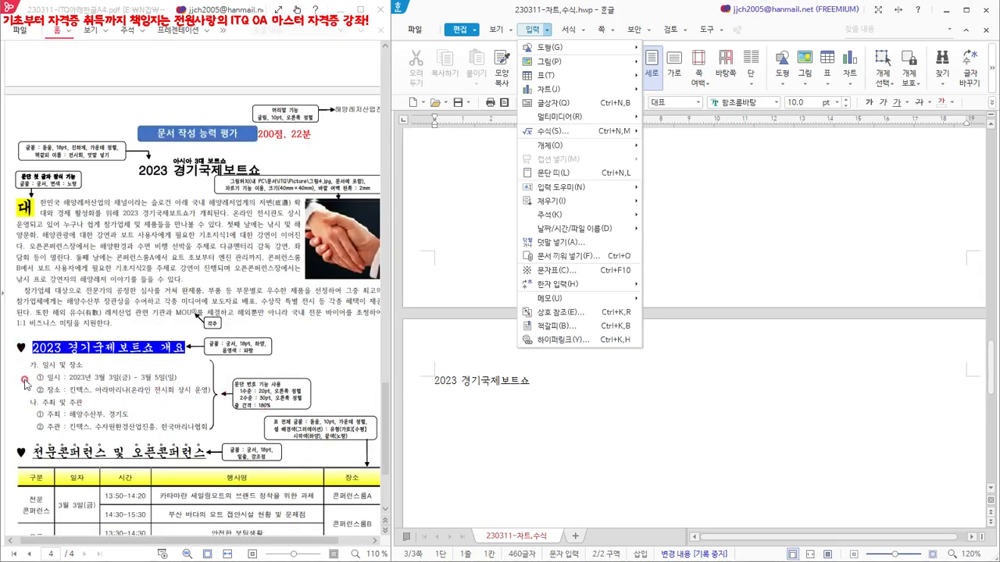
scroll(111, 393, "up", 3)
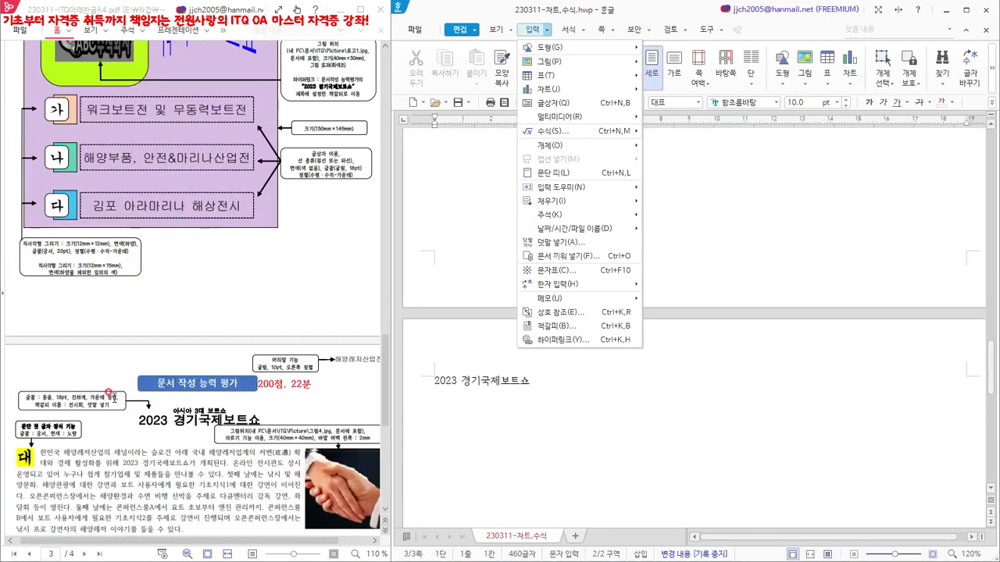
scroll(109, 392, "up", 1)
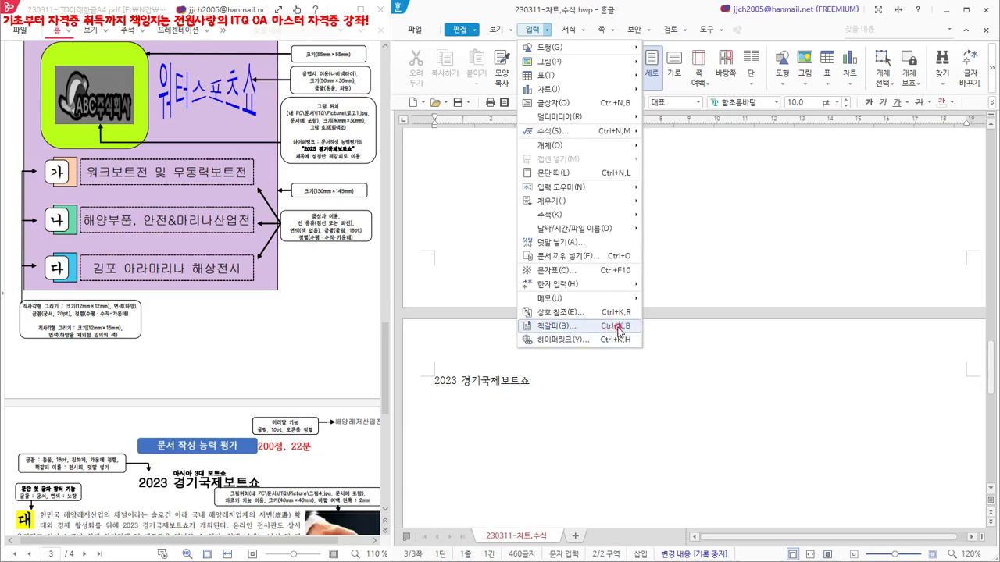
Step: Insert a bookmark named 전시회 in front of the title 2023 경기국제보트쇼
left_click(433, 382)
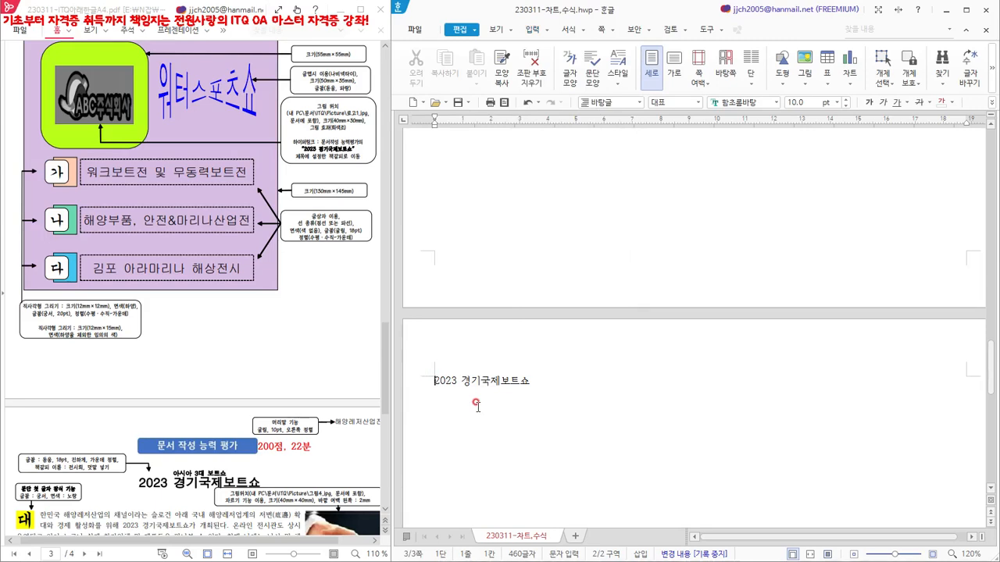
key("ctrl+k")
key("b")
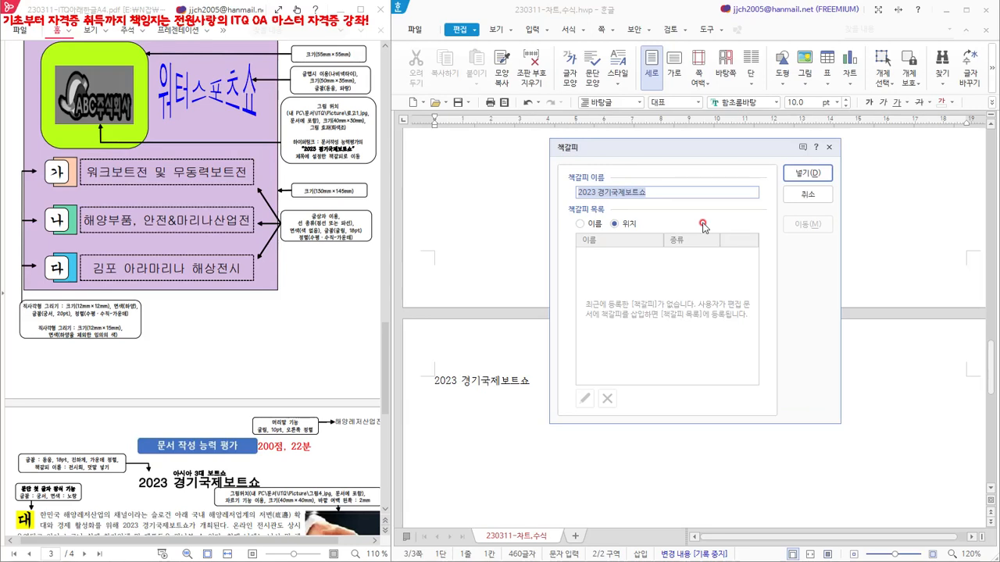
type("ㄷ")
type("시회")
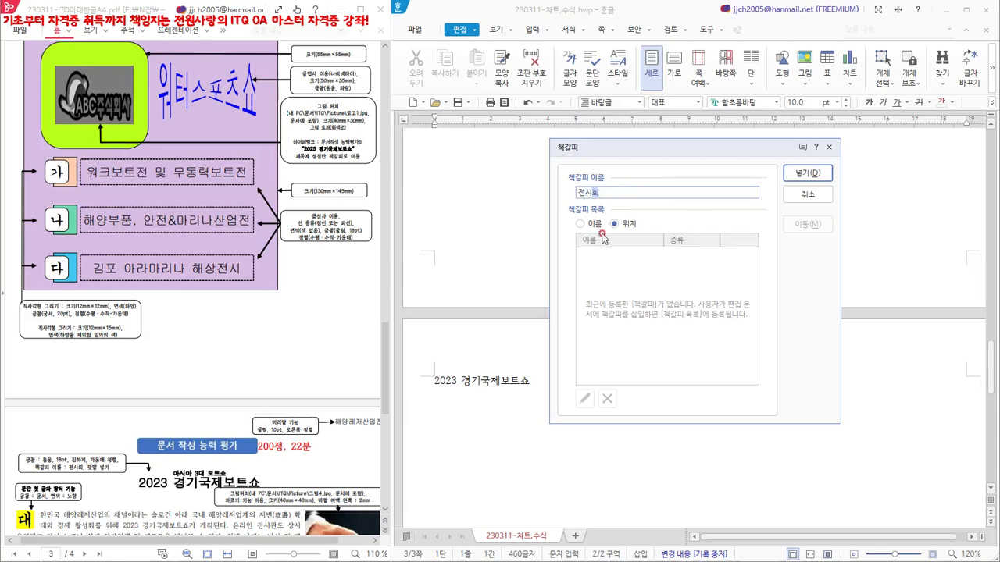
left_click(798, 176)
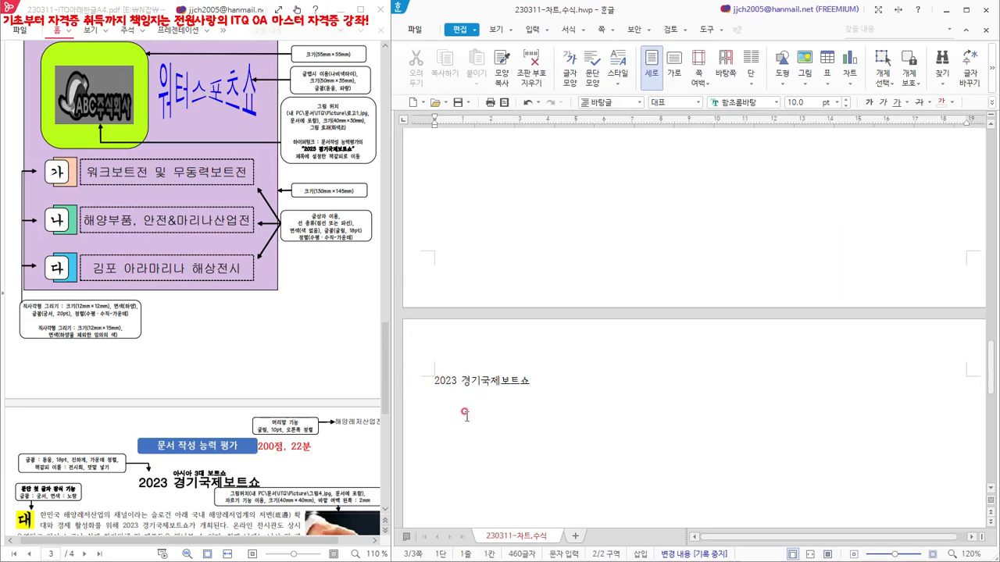
Step: Show the layout codes (조판 부호) to check the name of the title's bookmark, and hide the codes again
left_click(513, 32)
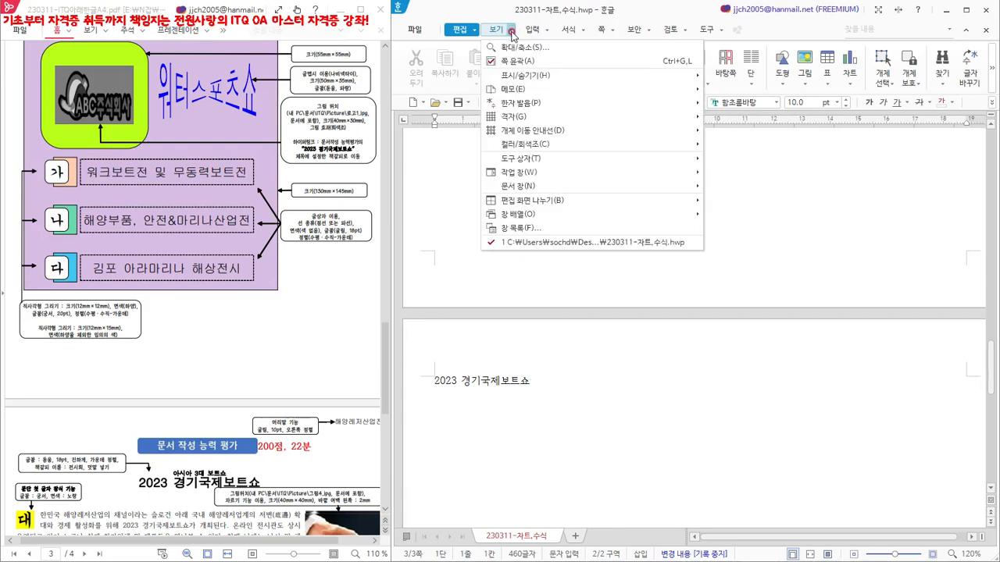
mouse_move(527, 78)
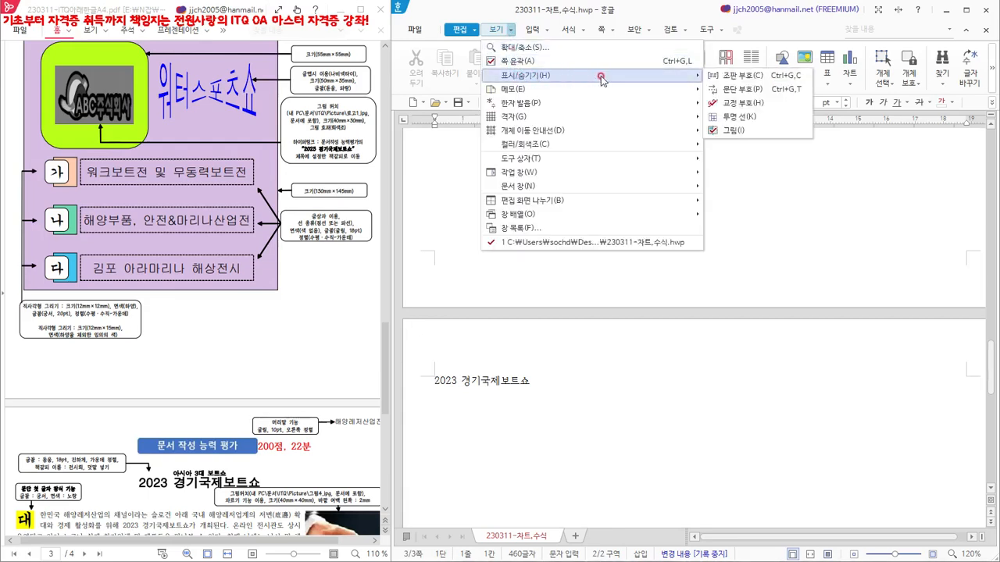
left_click(750, 76)
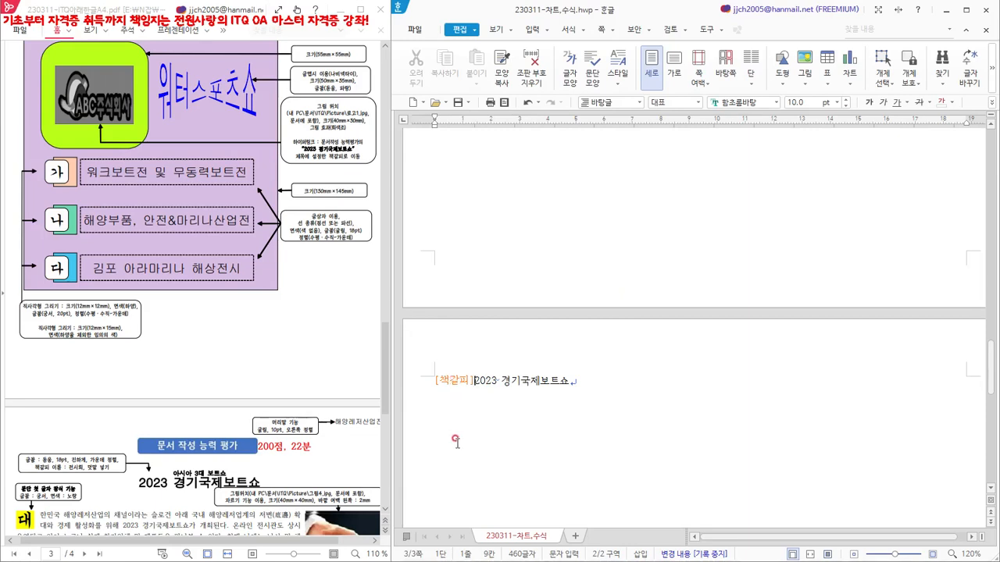
double_click(443, 377)
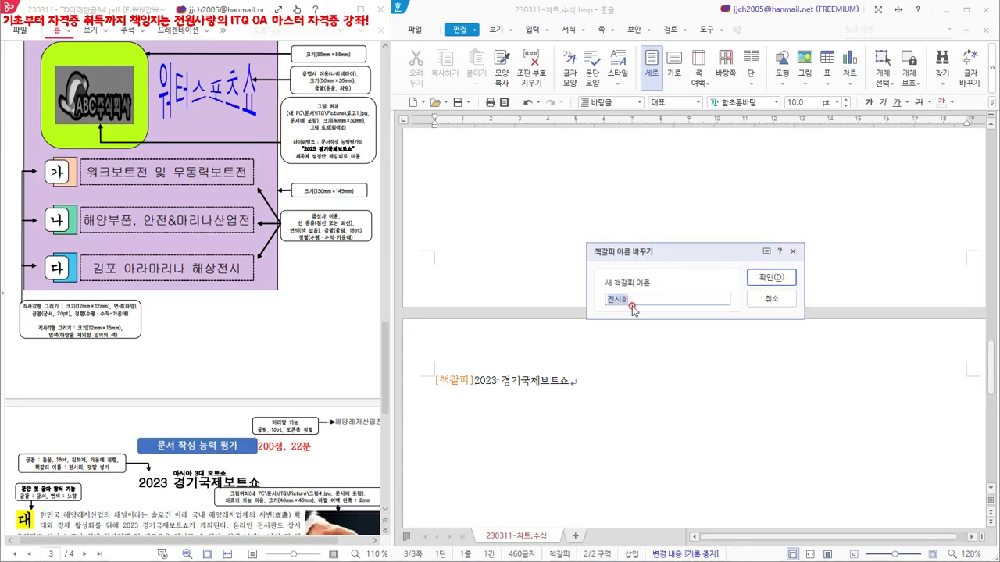
left_click(784, 277)
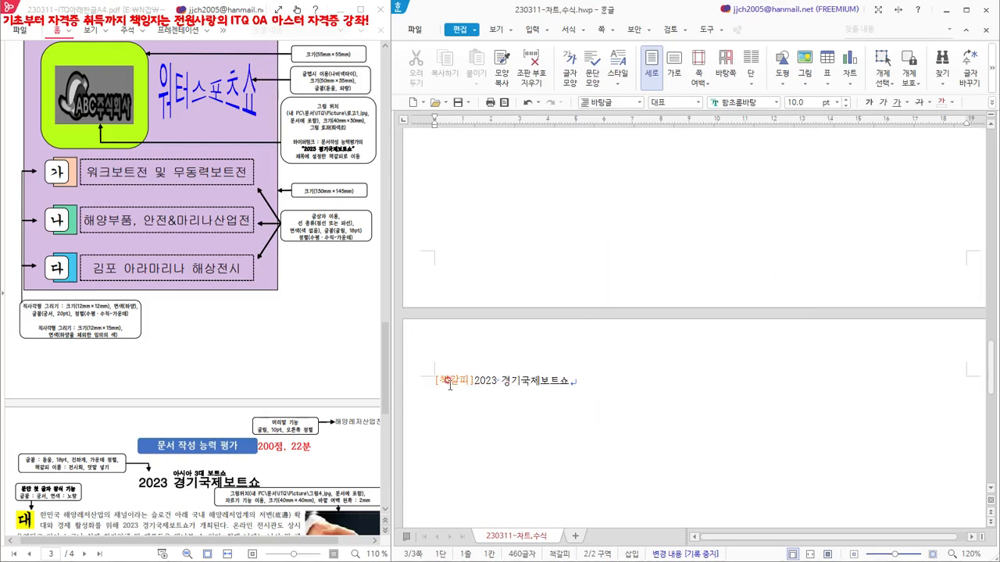
scroll(449, 378, "up", 5)
scroll(485, 380, "up", 6)
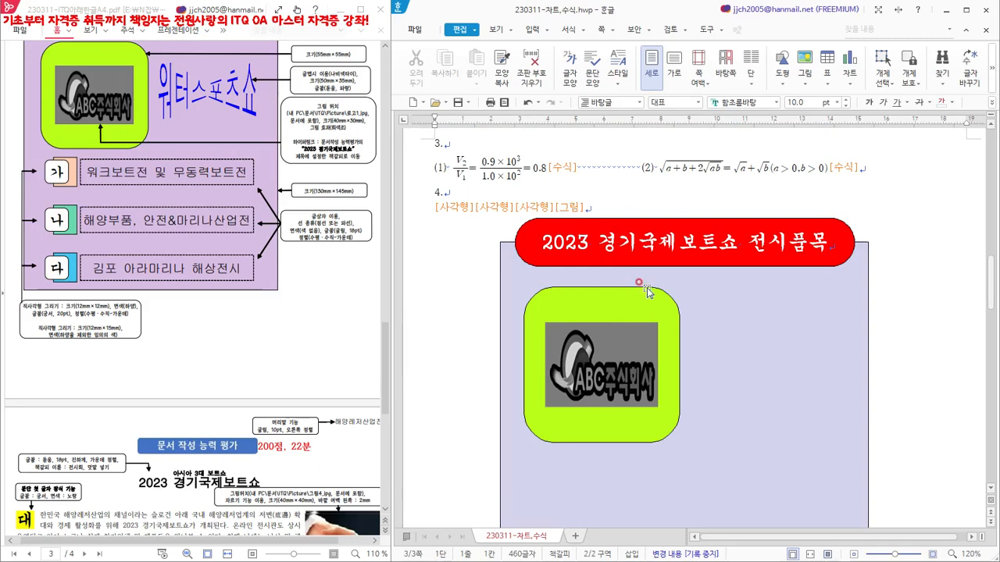
left_click(512, 31)
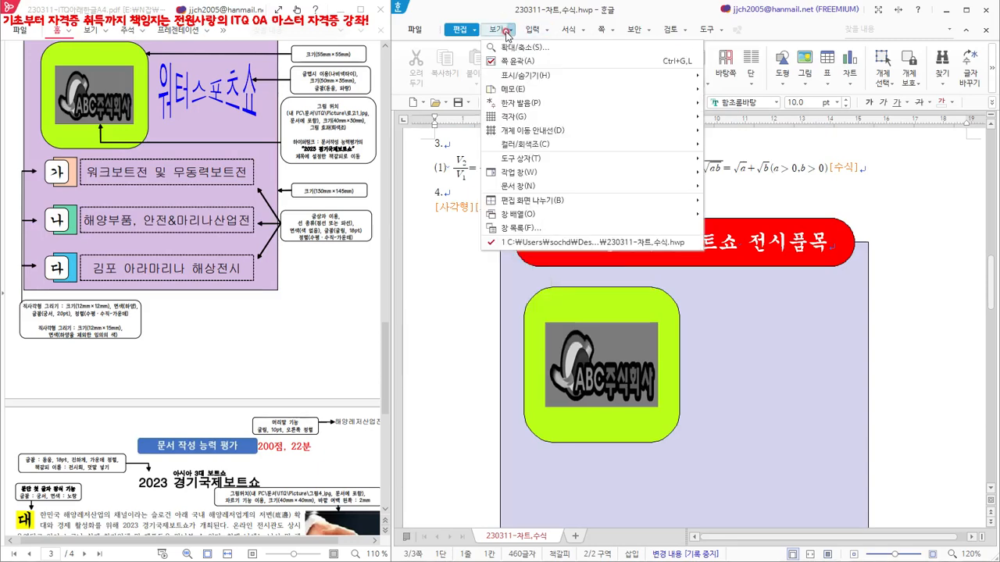
mouse_move(517, 75)
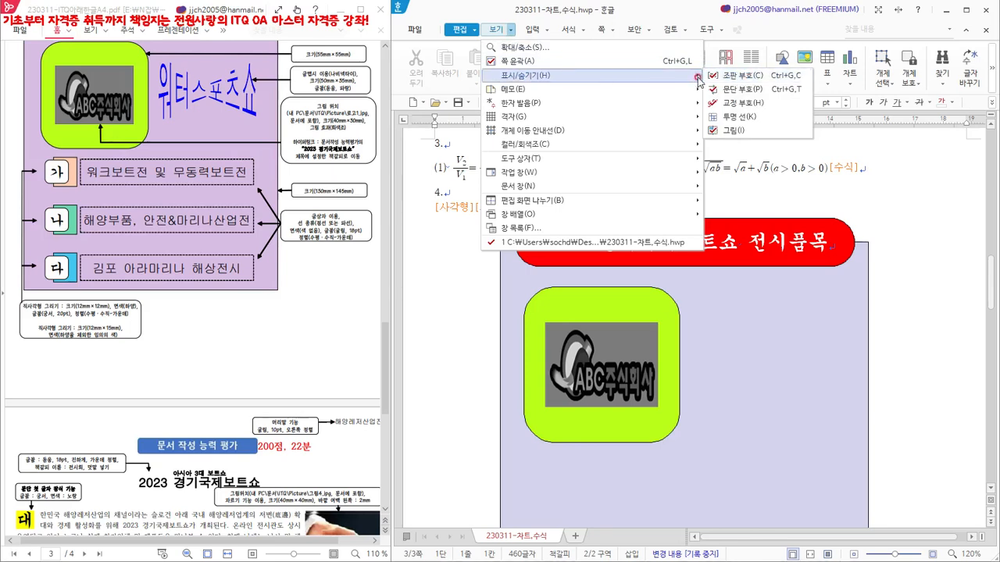
left_click(747, 78)
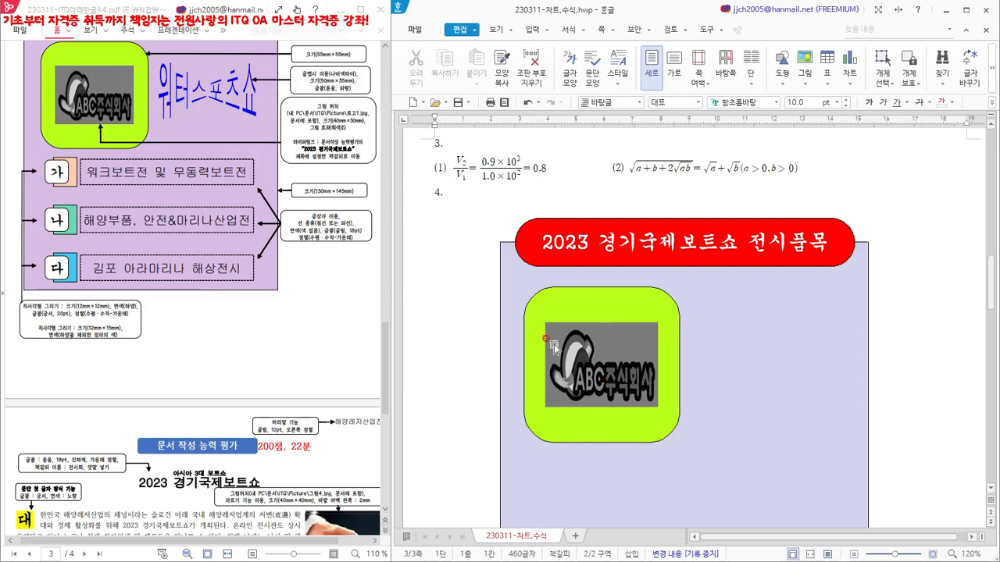
Step: Hyperlink the logo picture to the 전시회 bookmark of the current document, and place the cursor on the line below item 4
left_click(603, 363)
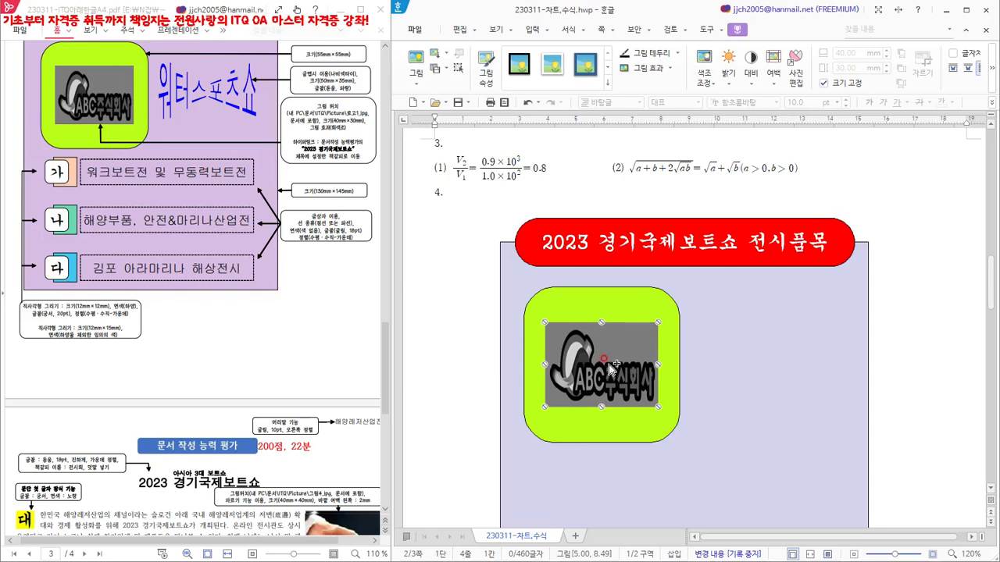
key("ctrl+k")
key("h")
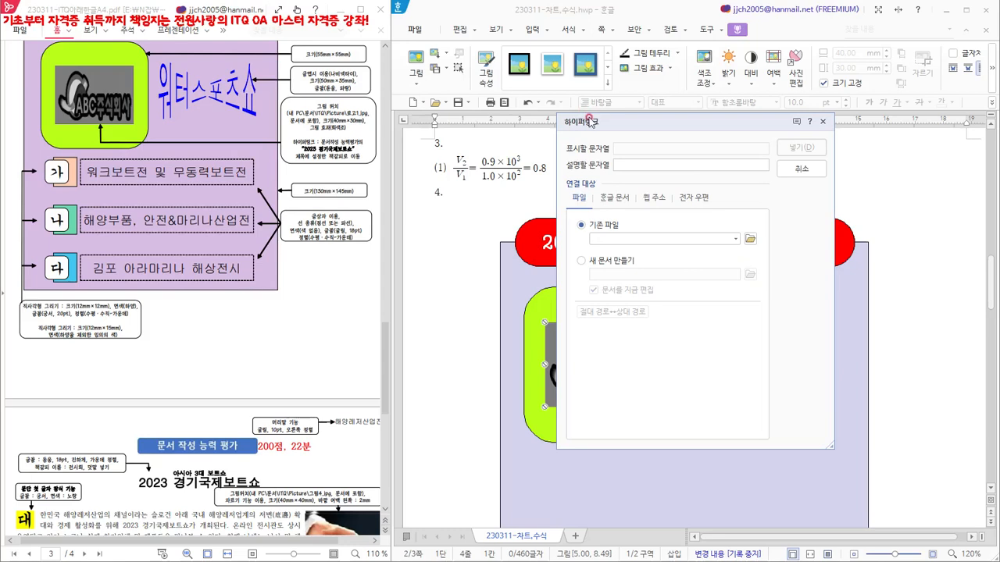
left_click(617, 198)
left_click(617, 201)
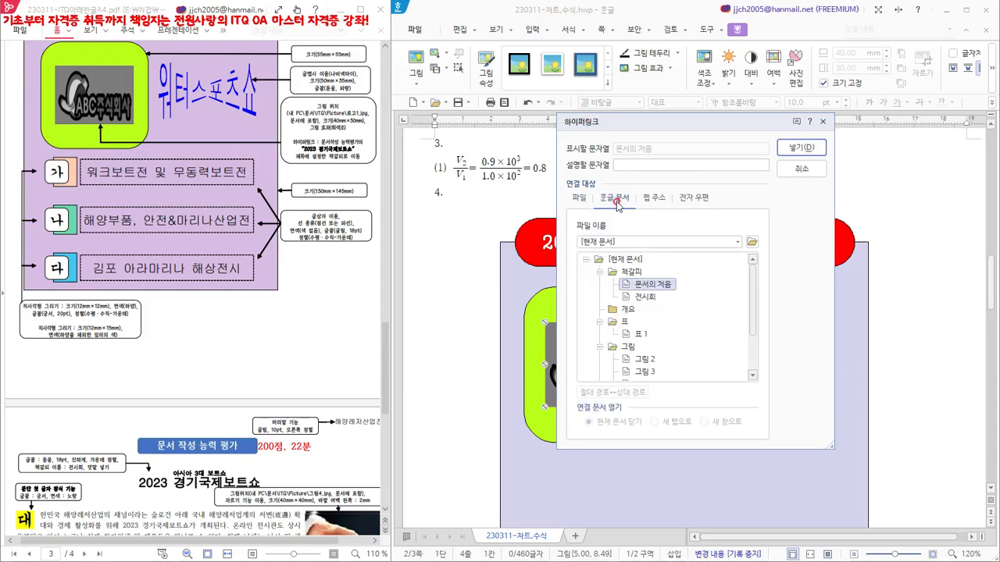
left_click(636, 299)
left_click(636, 300)
left_click(17, 504)
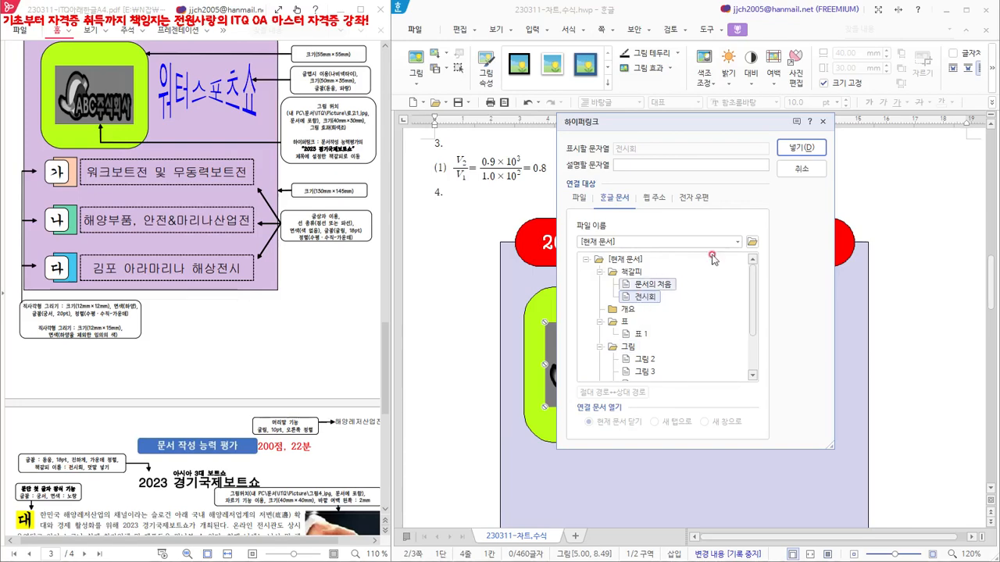
left_click(804, 148)
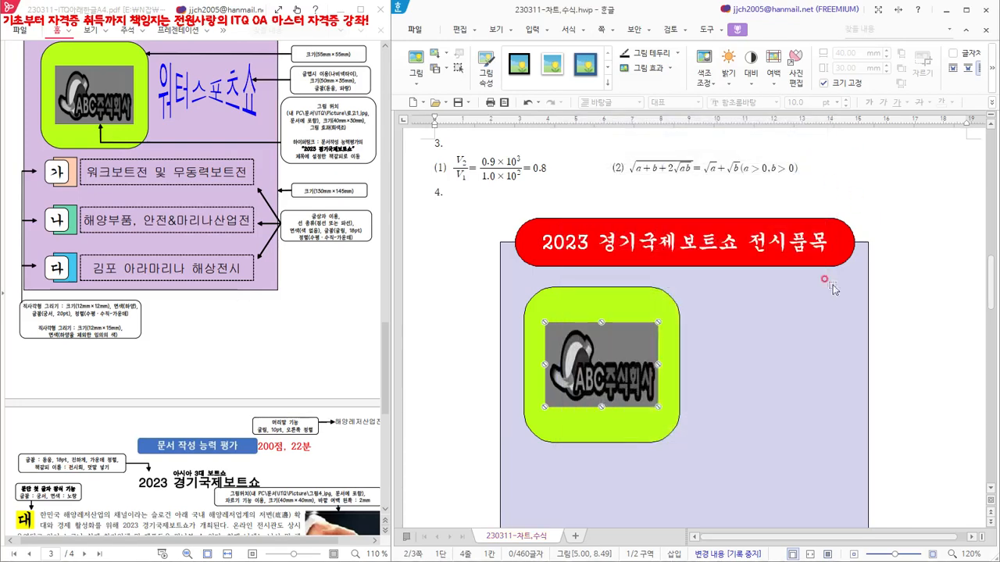
left_click(456, 320)
left_click(438, 244)
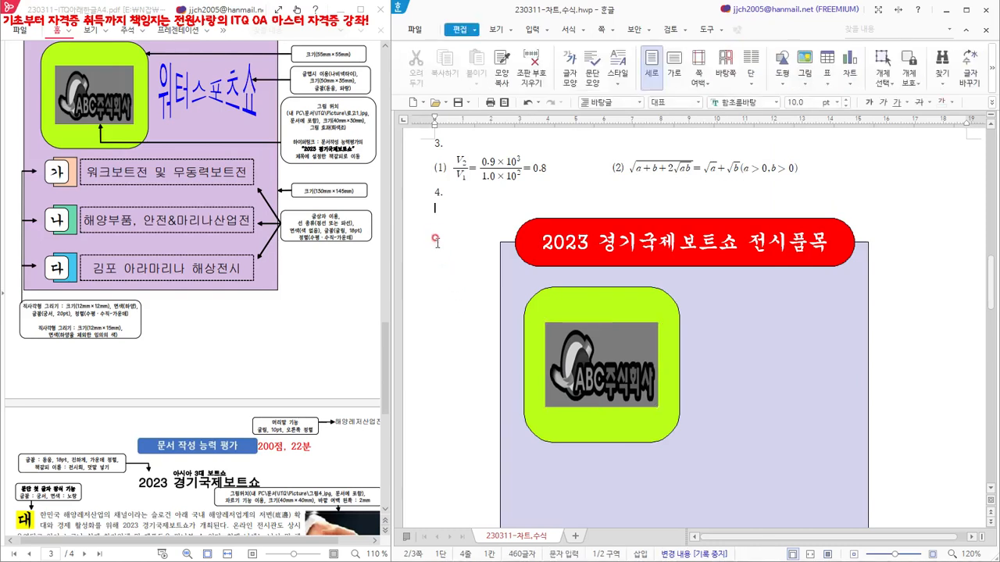
Step: Follow the logo's hyperlink twice to test its jump to the title's bookmark, returning to item 4 each time
left_click(563, 343)
key("Page_Down")
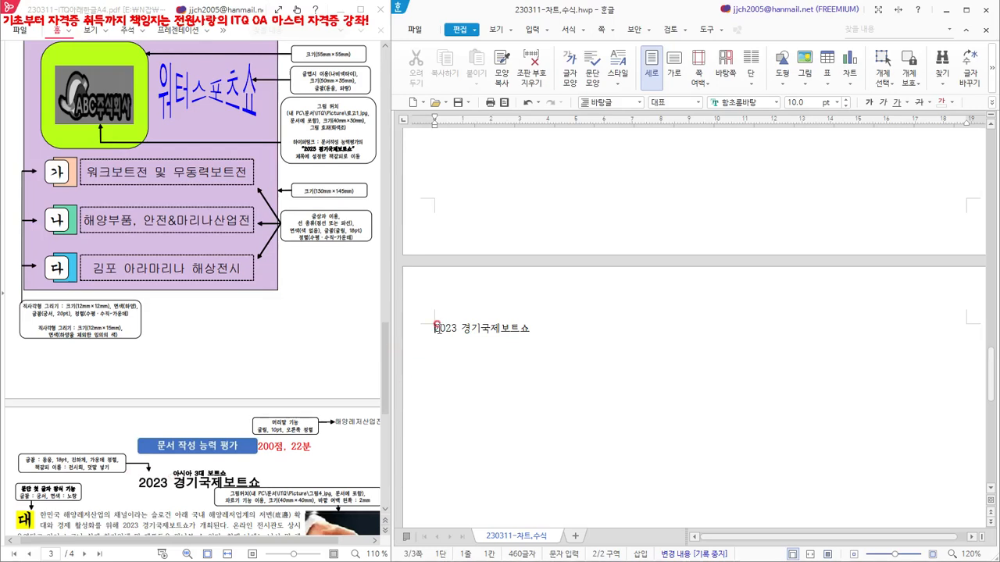
scroll(439, 329, "up", 10)
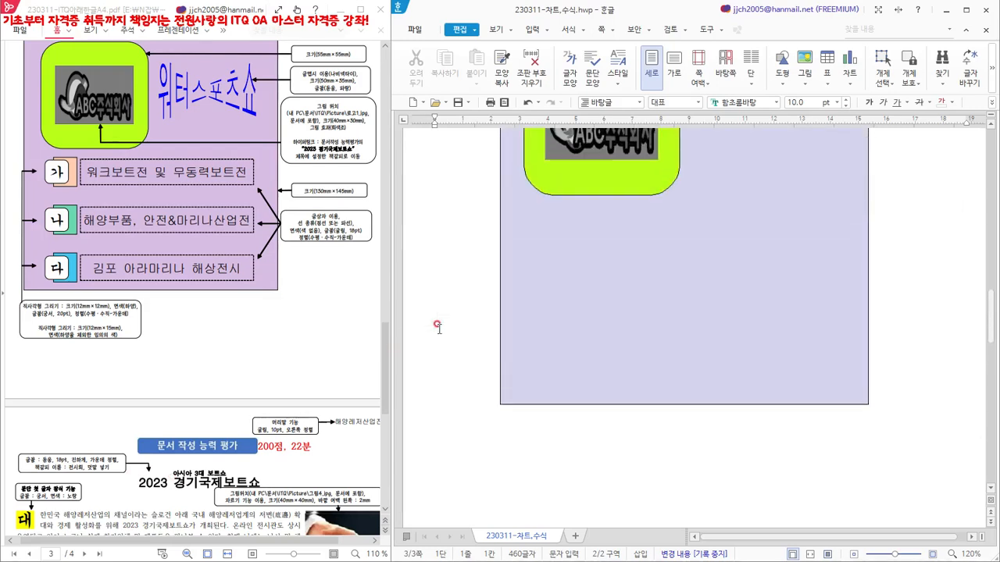
scroll(439, 328, "up", 5)
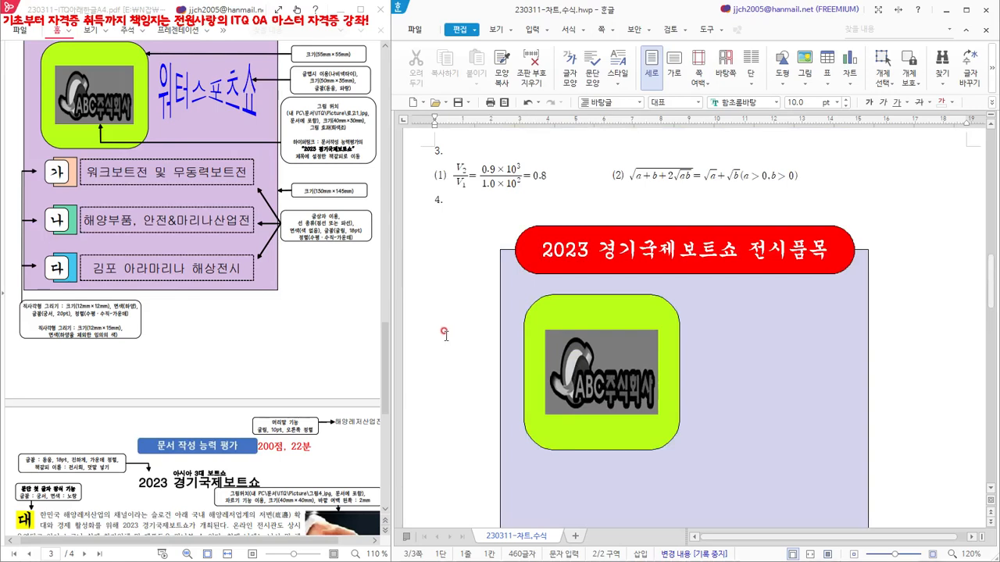
left_click(636, 353)
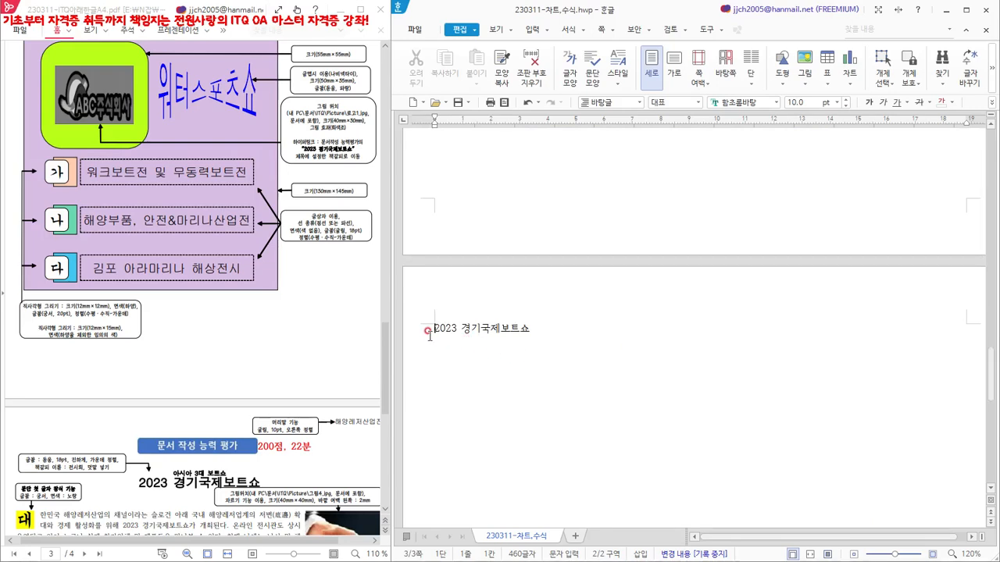
scroll(514, 349, "up", 10)
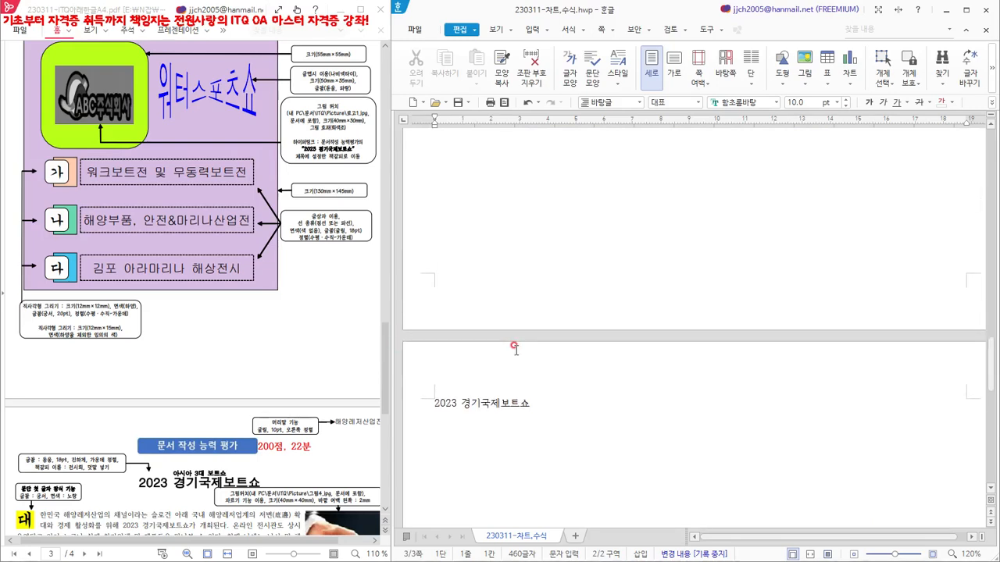
scroll(514, 349, "up", 3)
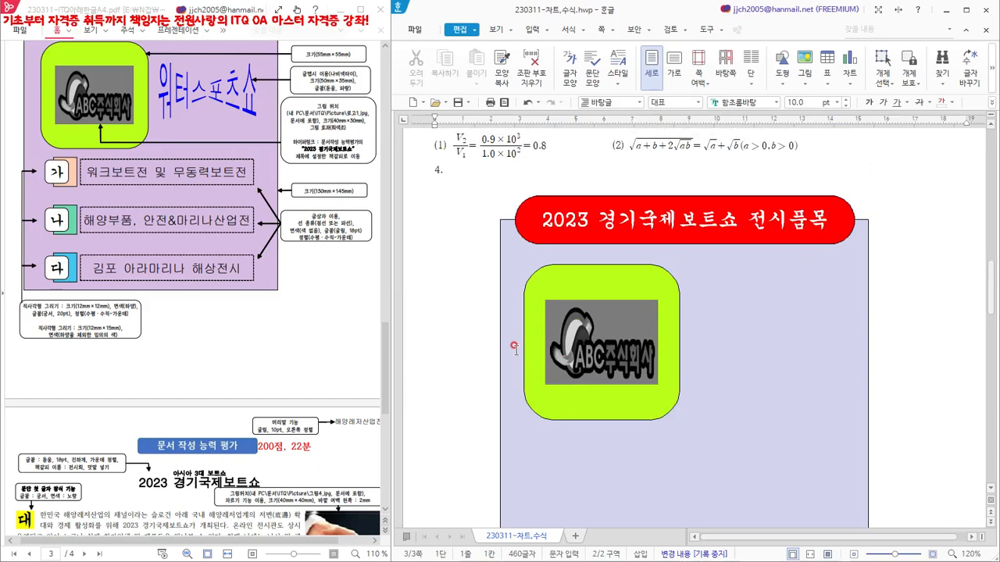
Step: Place the cursor on the line below item 4 and review the exam sheet's specifications for the drawing
left_click(457, 214)
scroll(453, 234, "down", 2)
scroll(263, 225, "up", 4)
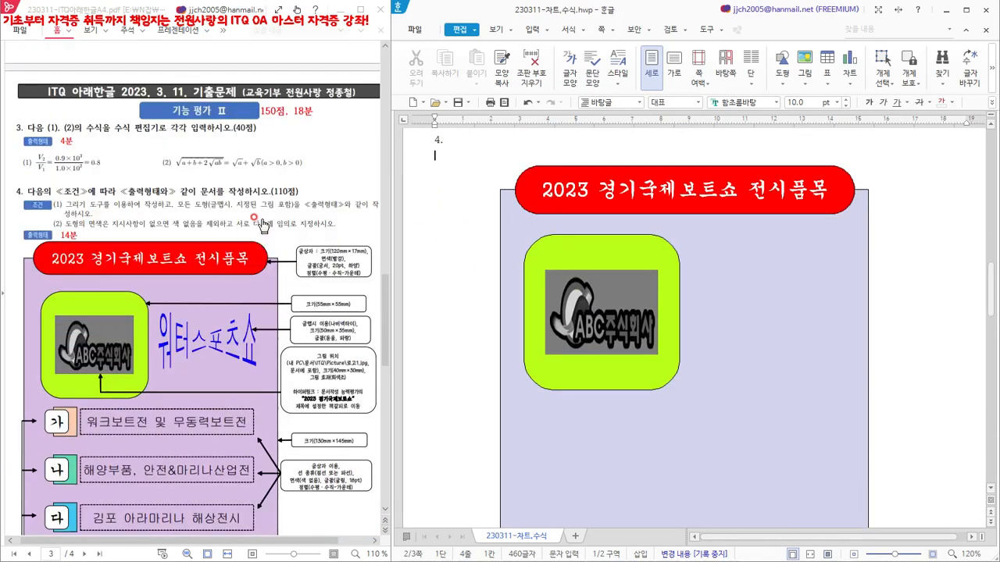
scroll(264, 227, "down", 1)
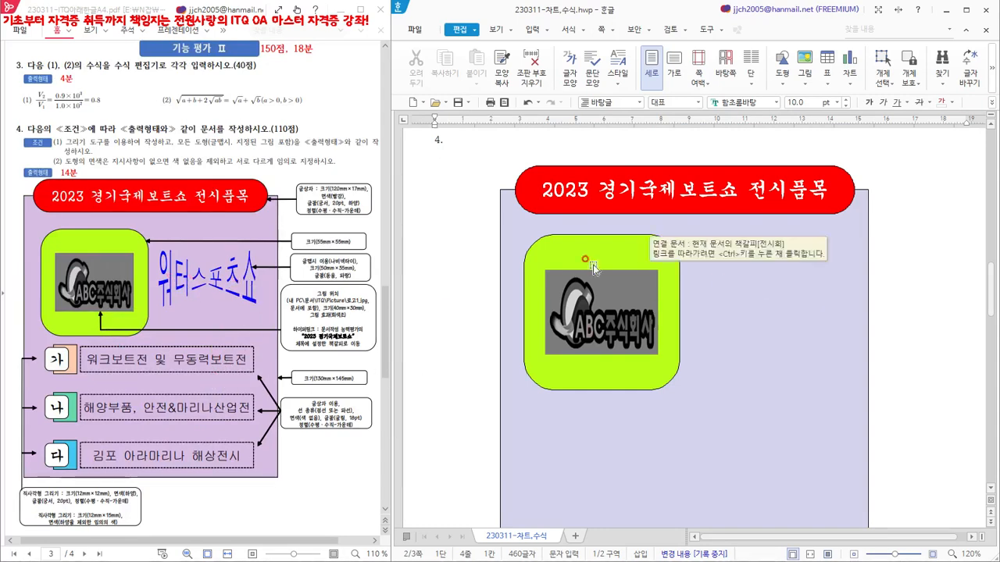
scroll(436, 164, "up", 1)
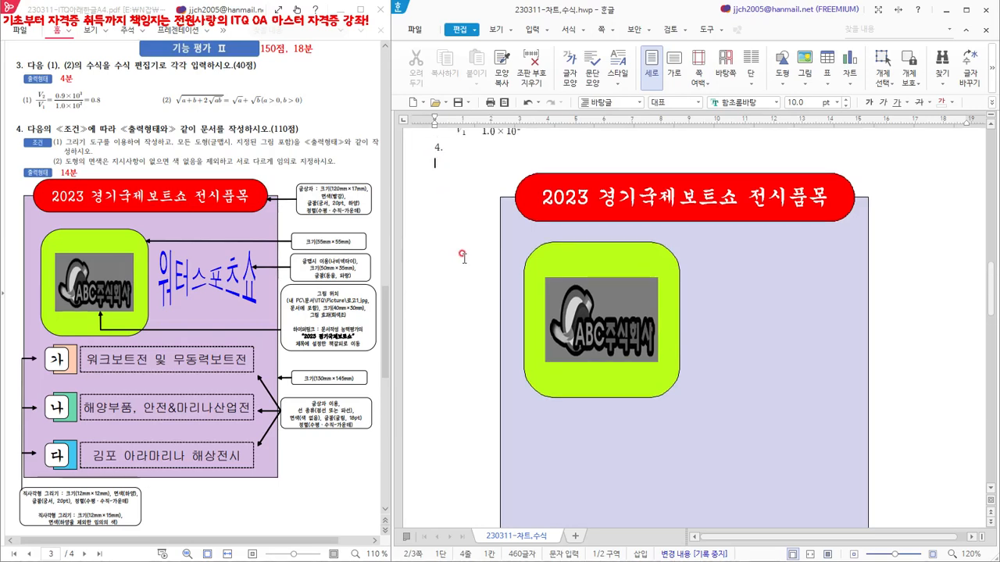
left_click(549, 29)
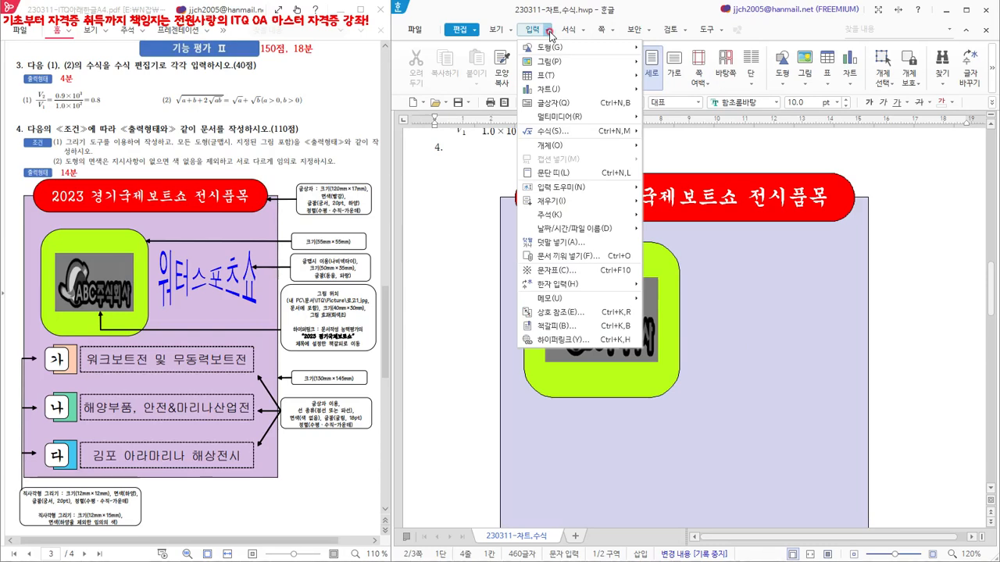
mouse_move(586, 149)
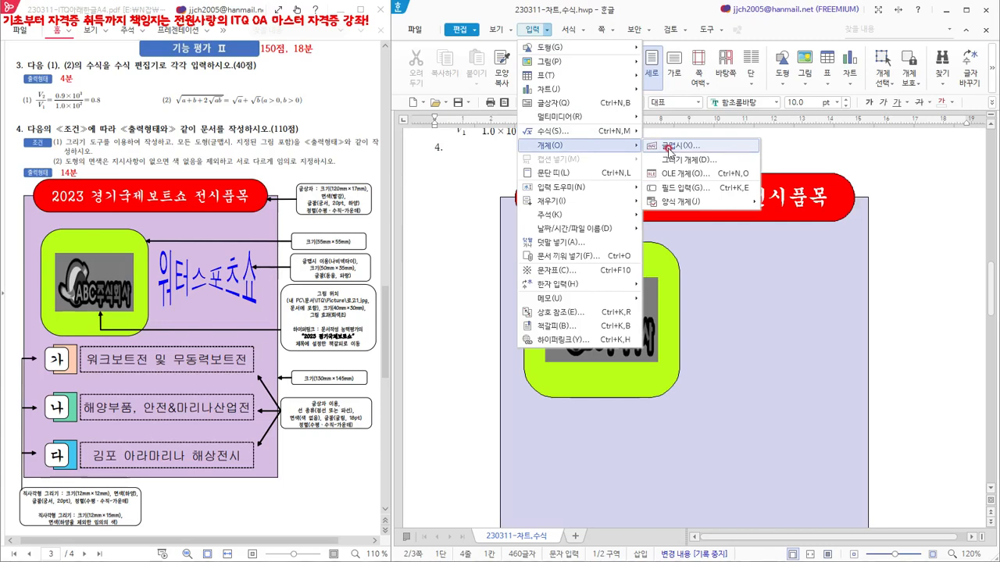
left_click(693, 147)
left_click(532, 32)
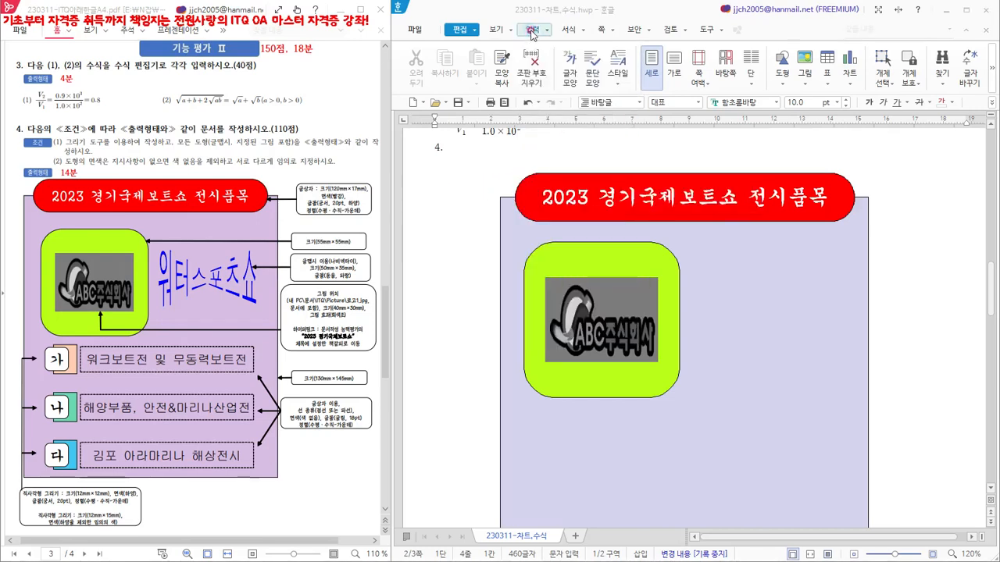
left_click(532, 31)
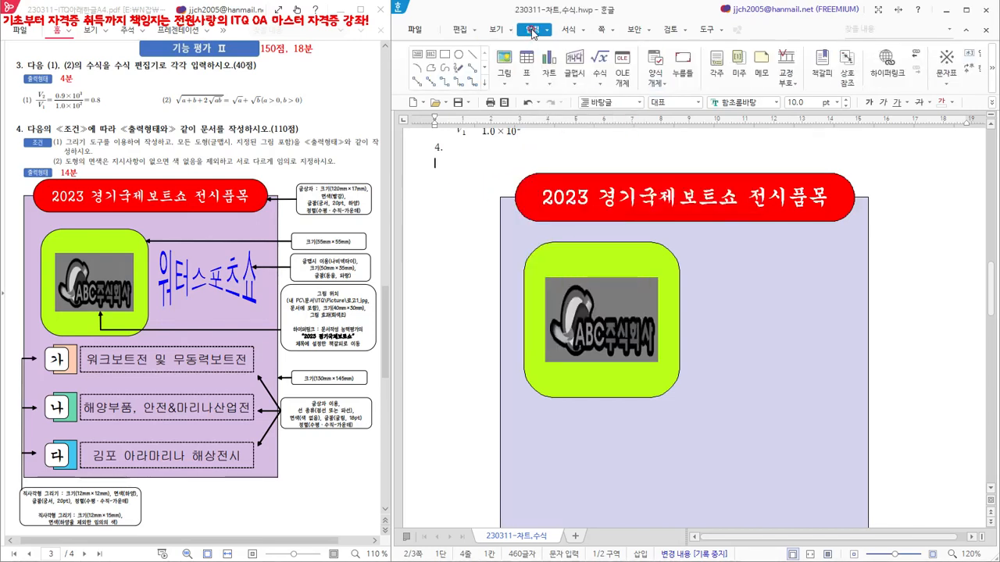
left_click(526, 31)
left_click(549, 31)
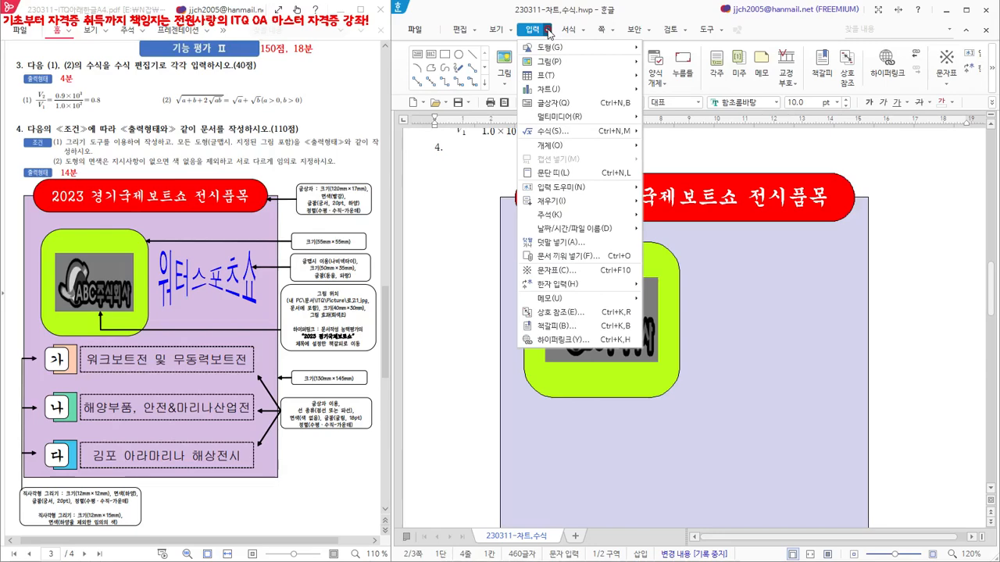
mouse_move(555, 146)
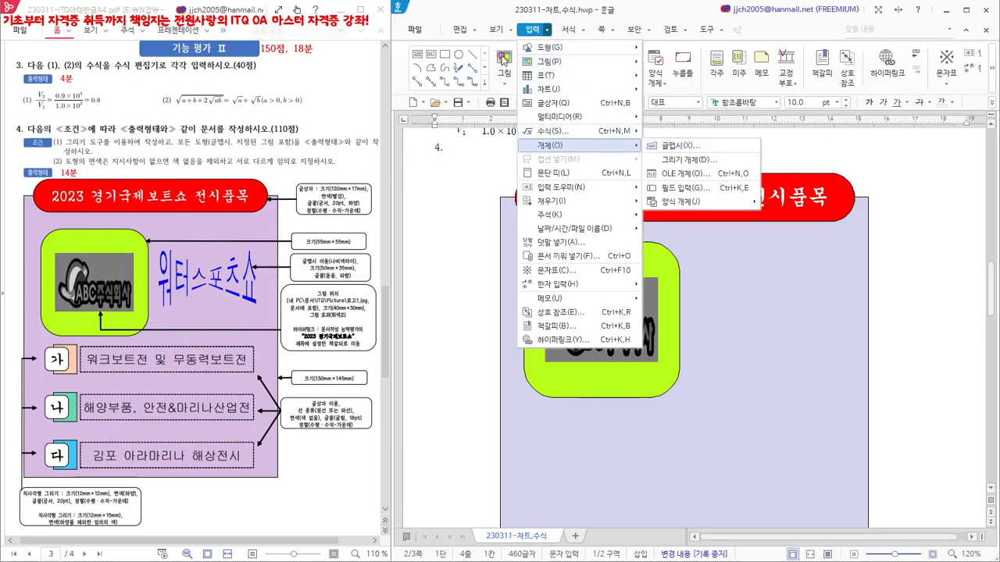
left_click(582, 86)
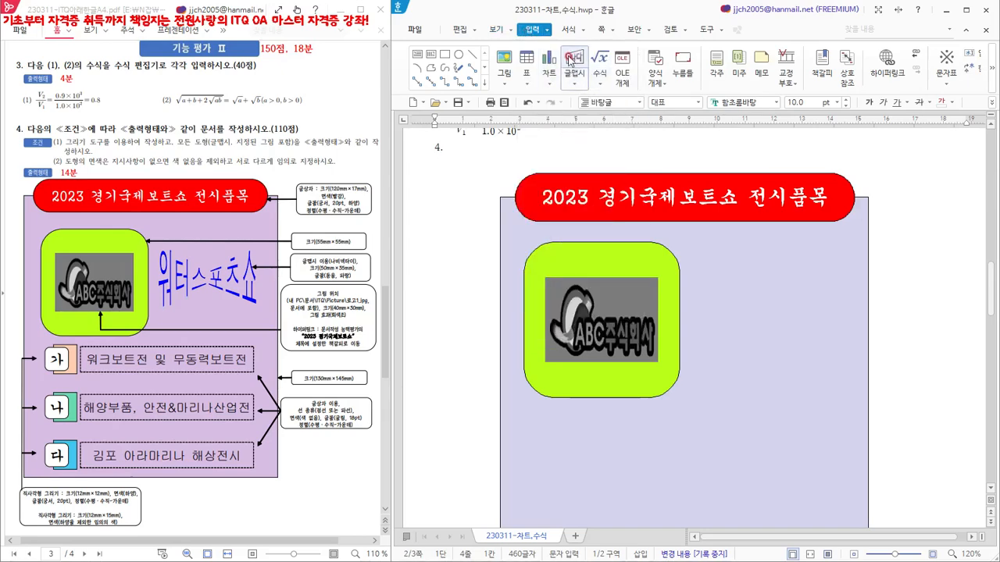
Step: Create a 글맵시 object with the text 워터스포츠쇼 and give it the 나비넥타이 shape
left_click(577, 59)
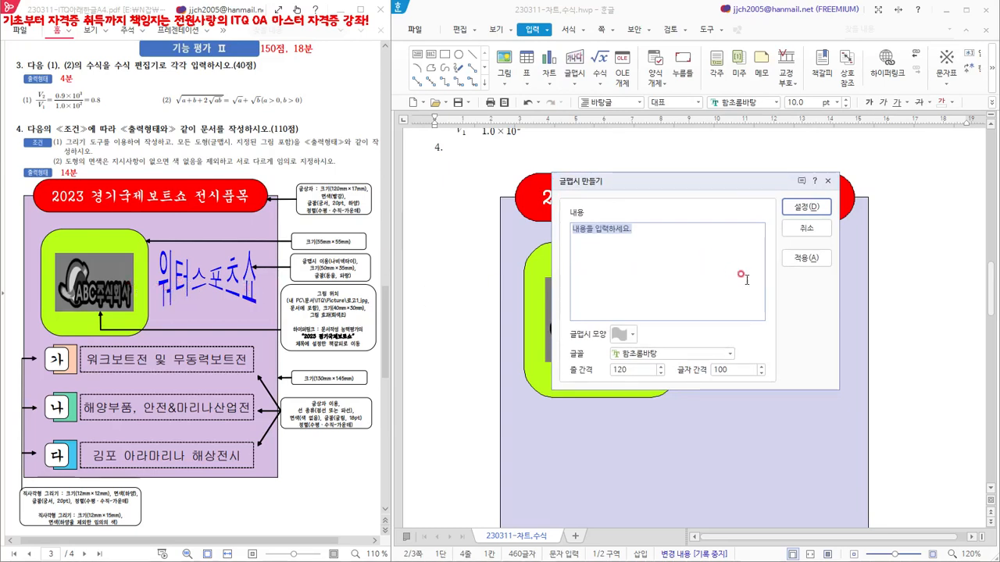
type("ㅇ")
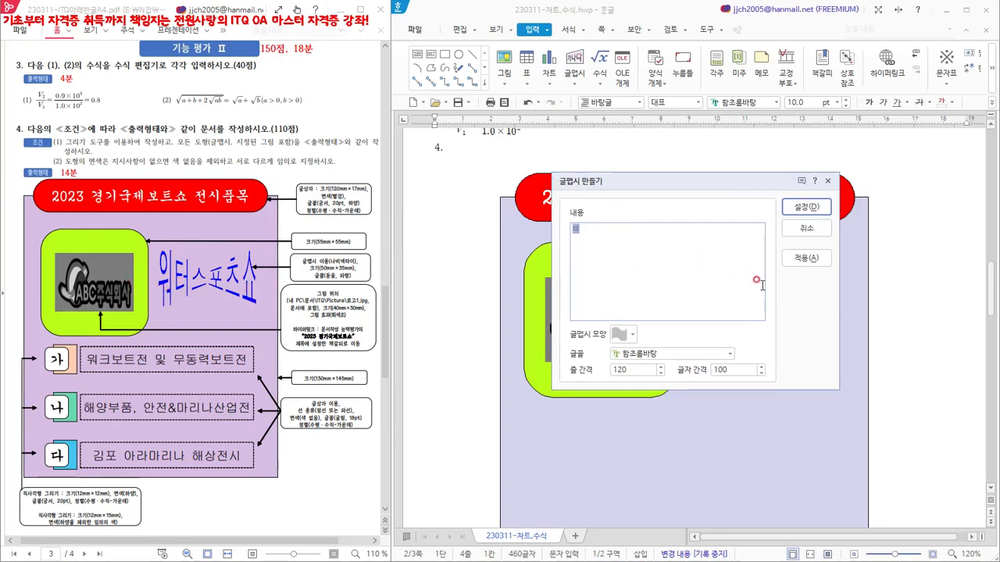
type("터스포츠쇼")
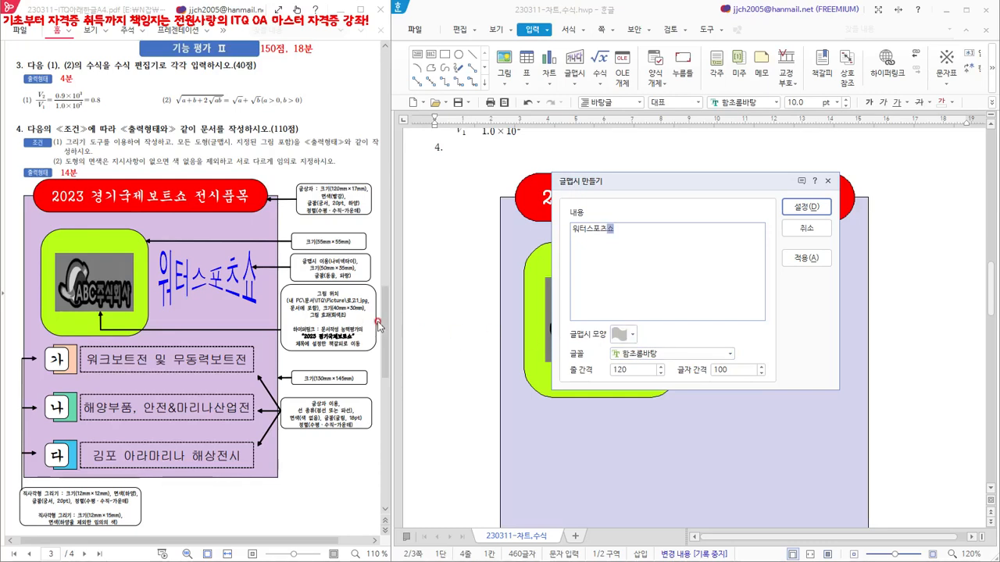
left_click(633, 336)
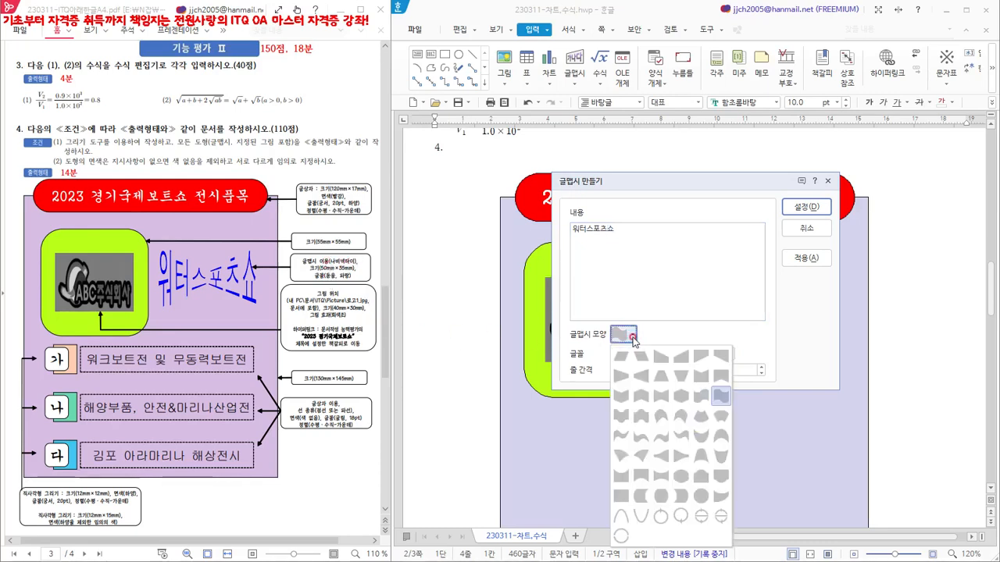
left_click(662, 398)
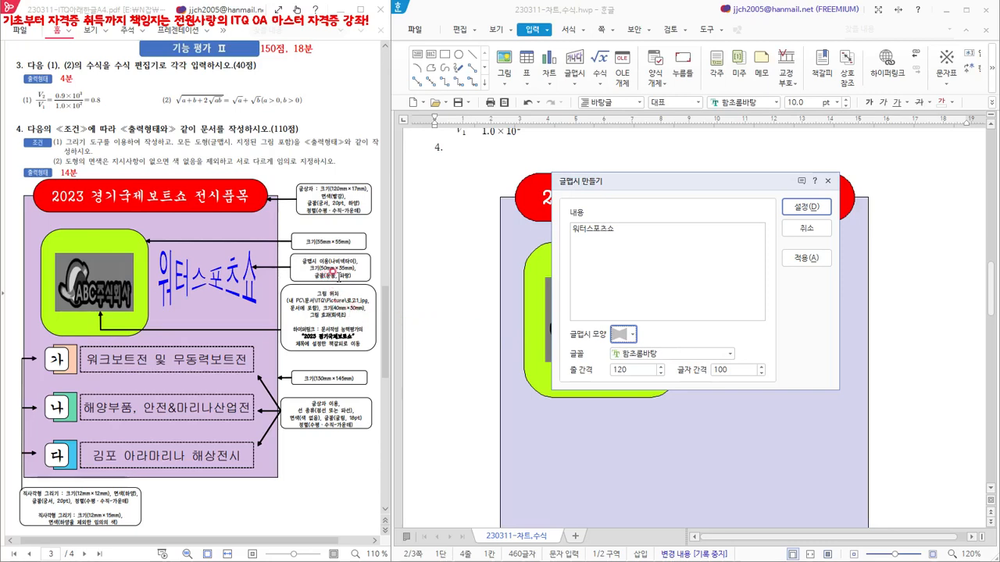
Step: Set the 글맵시 font to 돋움 and insert the object into the document
left_click(712, 357)
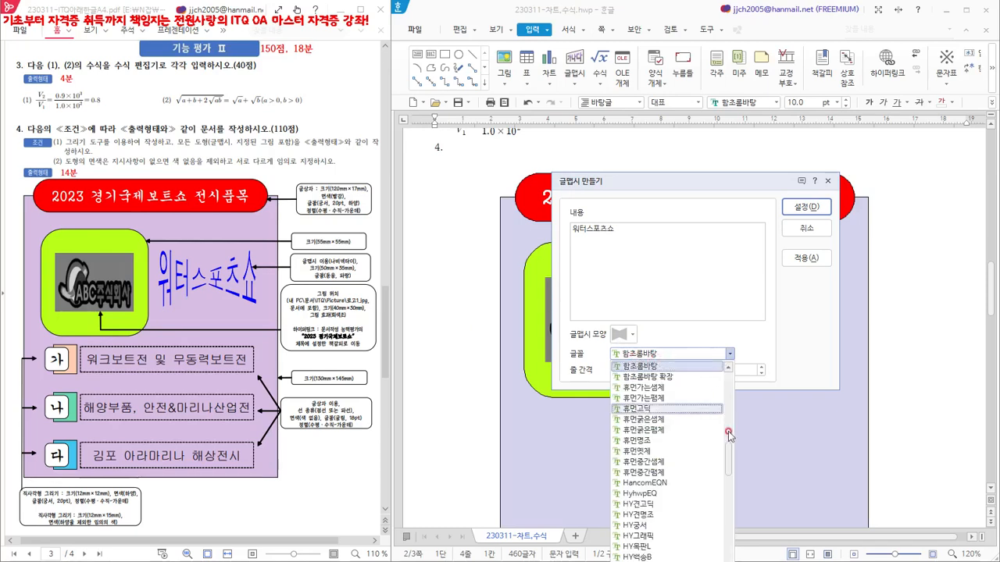
left_click_drag(733, 464, 730, 380)
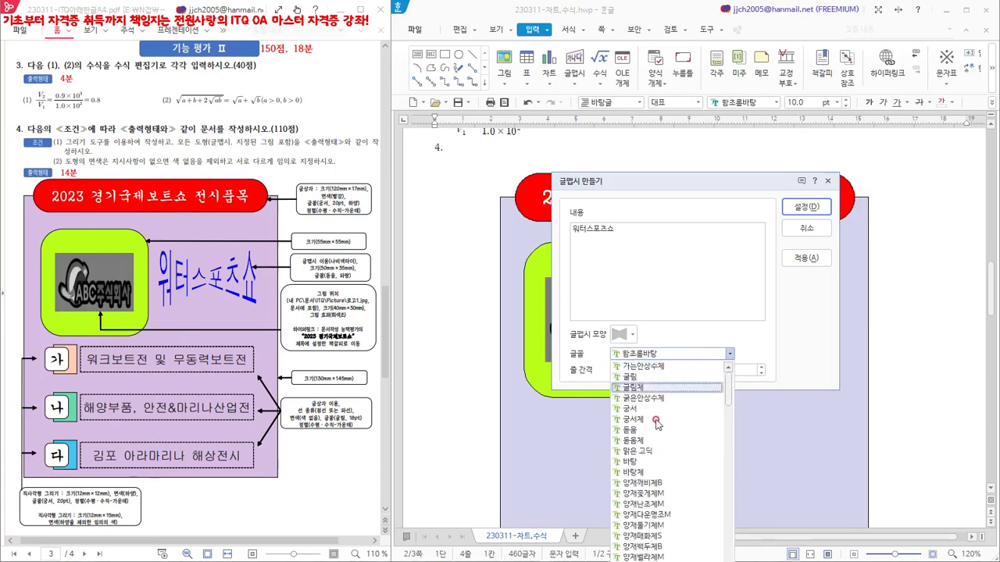
left_click(654, 430)
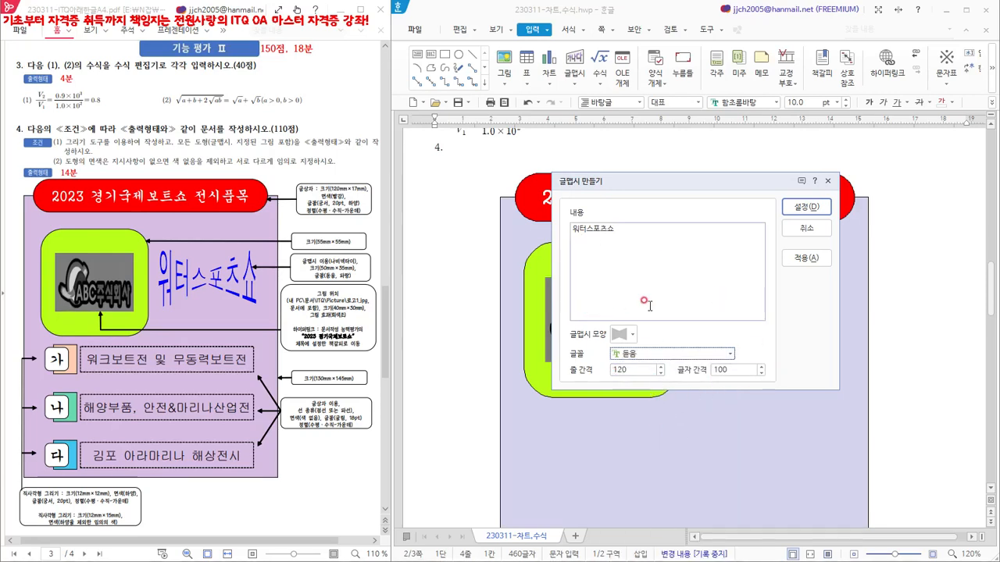
left_click(802, 207)
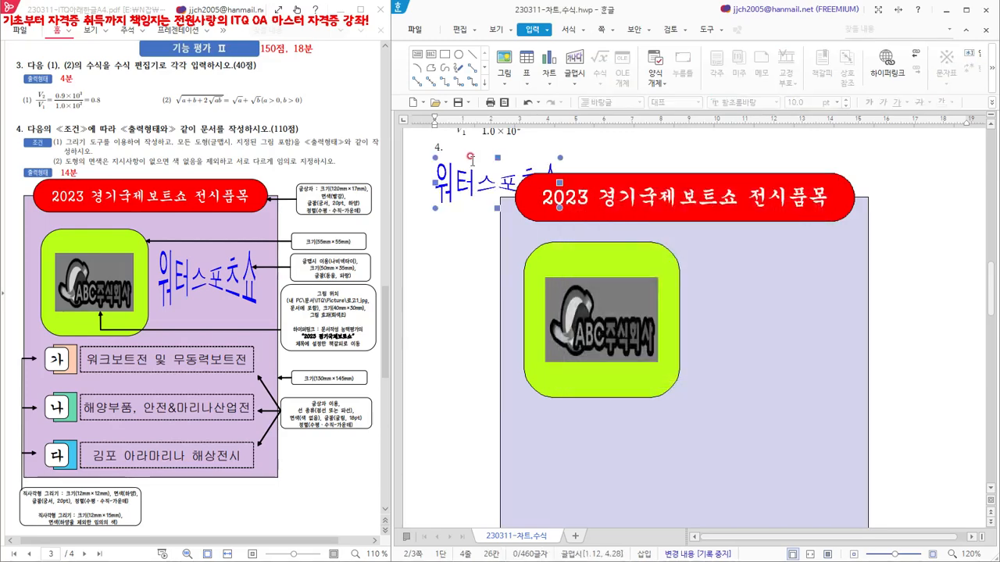
Step: Set the 워터스포츠쇼 글맵시 to 50 mm wide and 35 mm high, and lock its size (크기 고정)
left_click(463, 171)
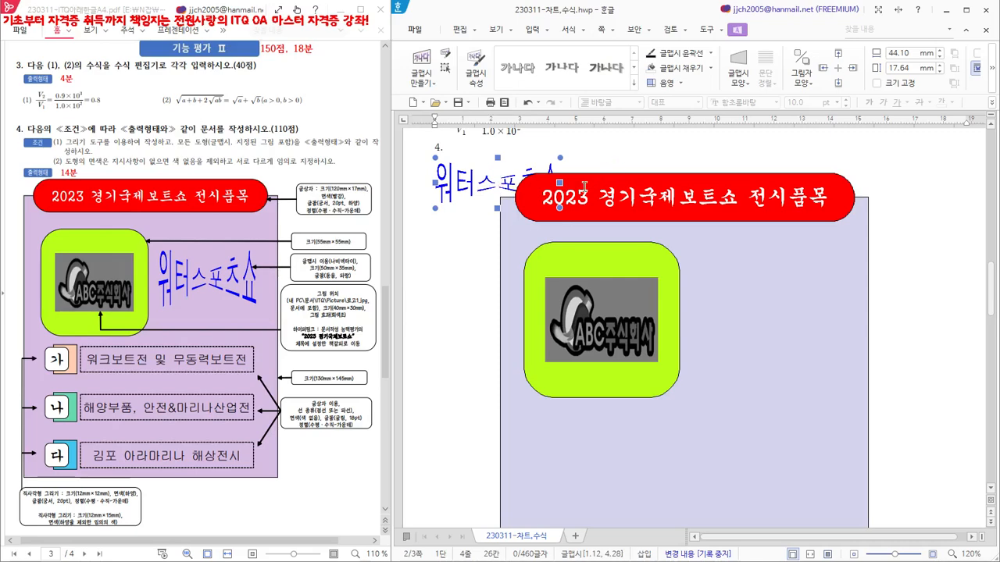
double_click(466, 188)
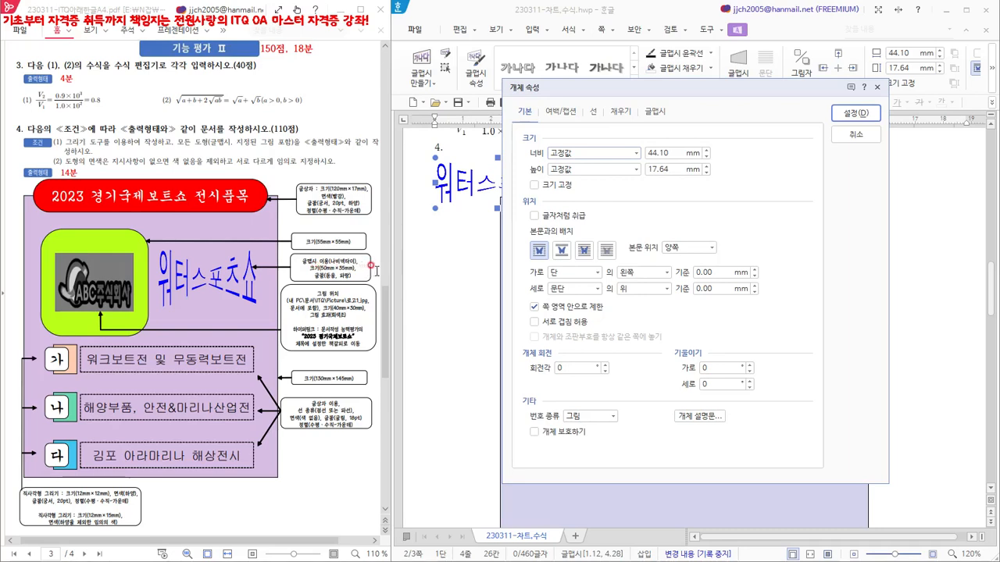
double_click(674, 153)
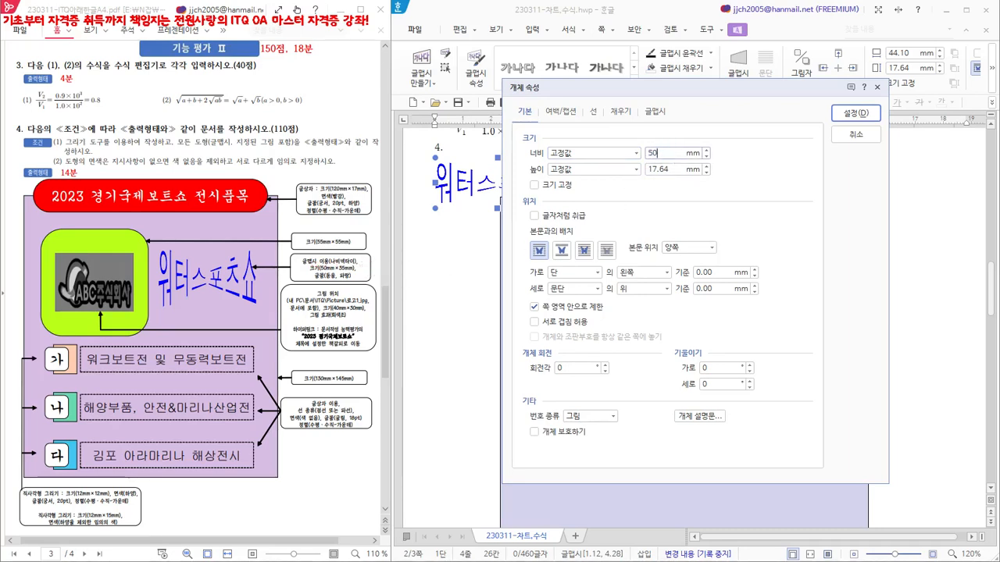
type("50")
left_click(673, 167)
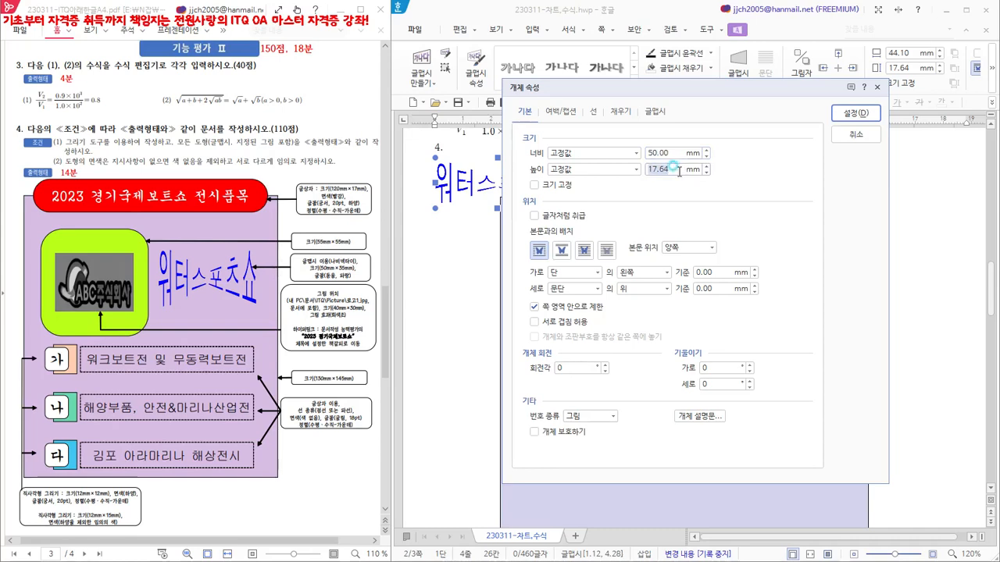
type("35")
left_click(533, 185)
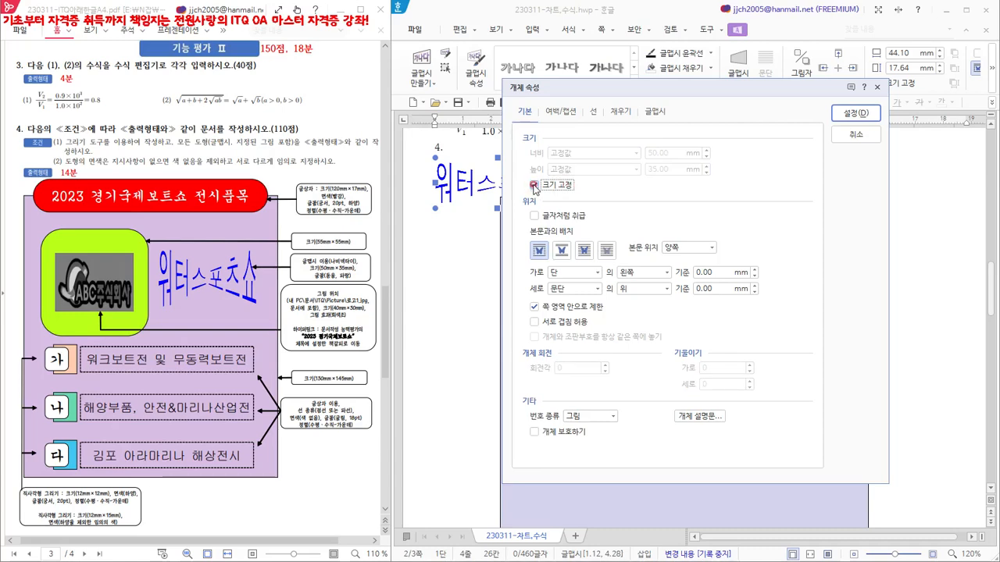
Step: Arrange the 글맵시 in front of the text, check its fill colour, and move it to the right of the green logo shape
left_click(586, 252)
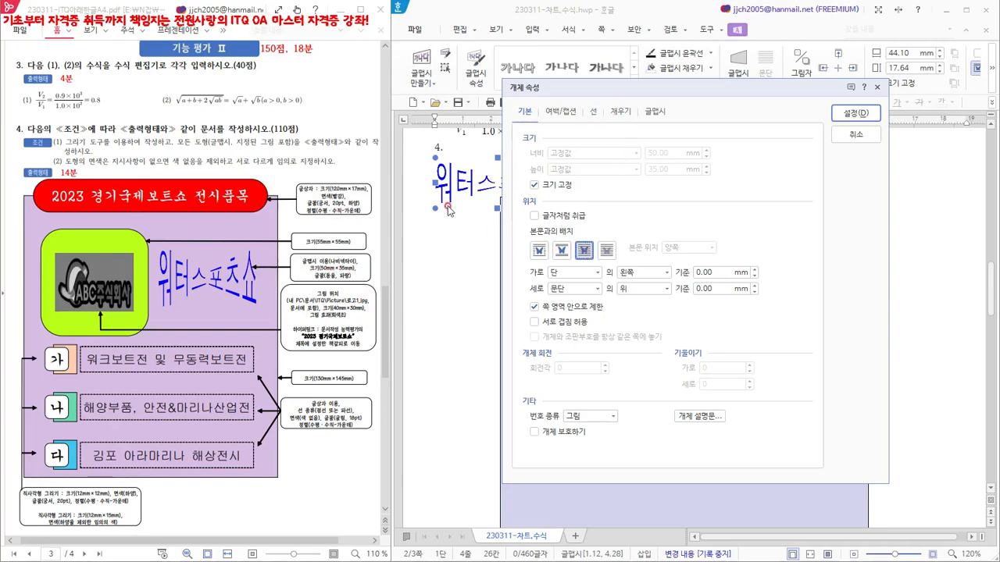
left_click(615, 113)
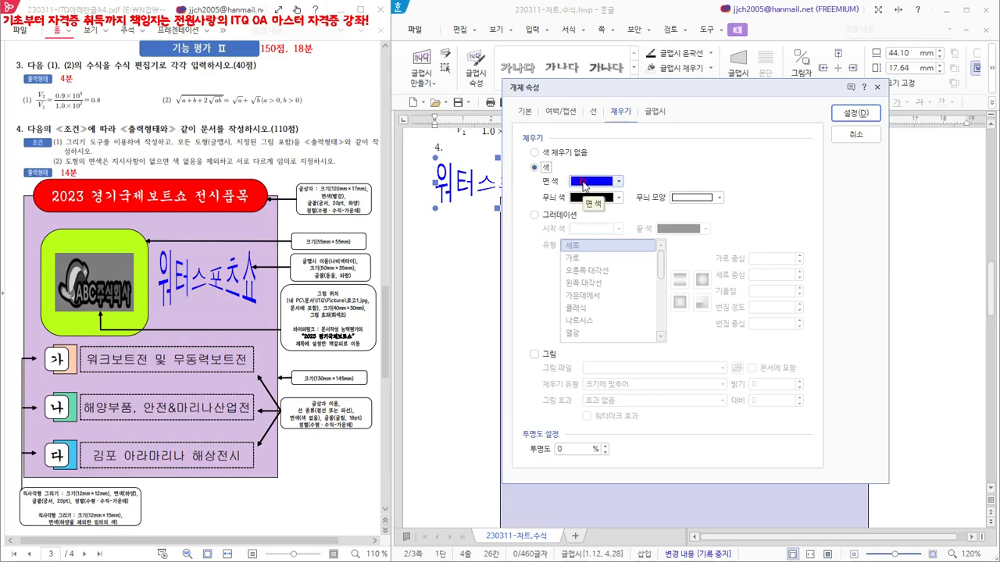
left_click(853, 114)
left_click_drag(462, 216, 731, 326)
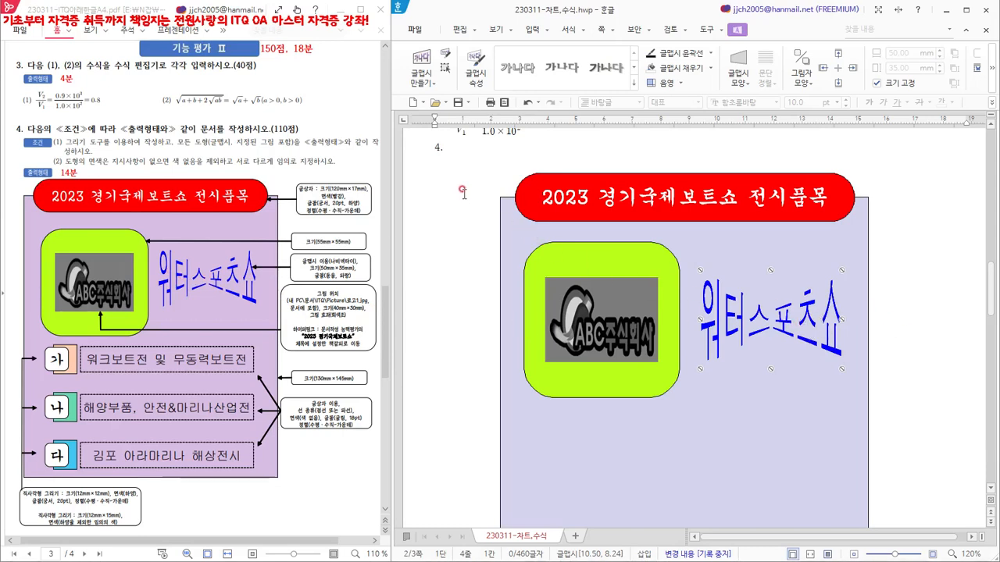
Step: Insert a rectangle about 30 mm by 30 mm just below the green logo shape, near its left edge
left_click(435, 165)
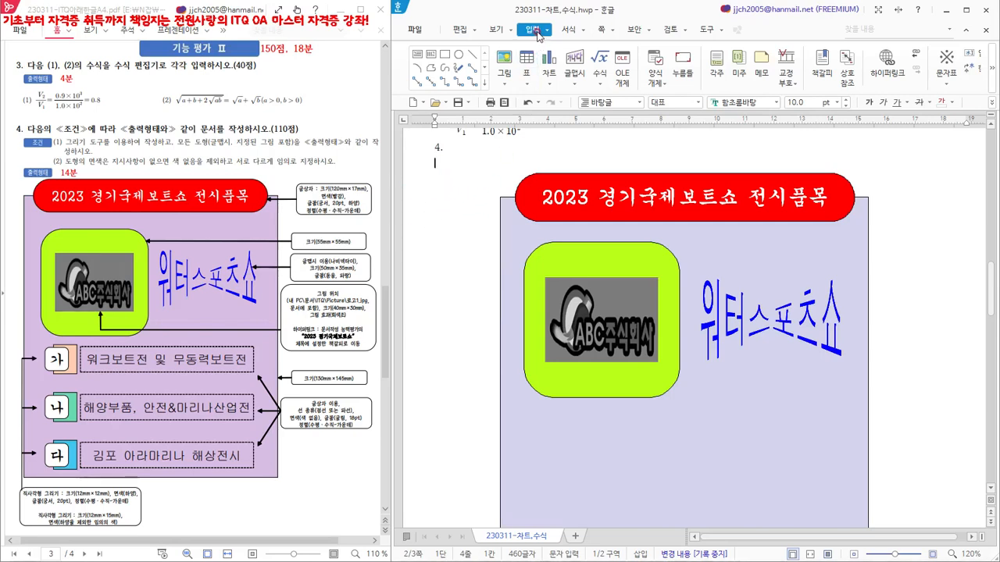
left_click(445, 55)
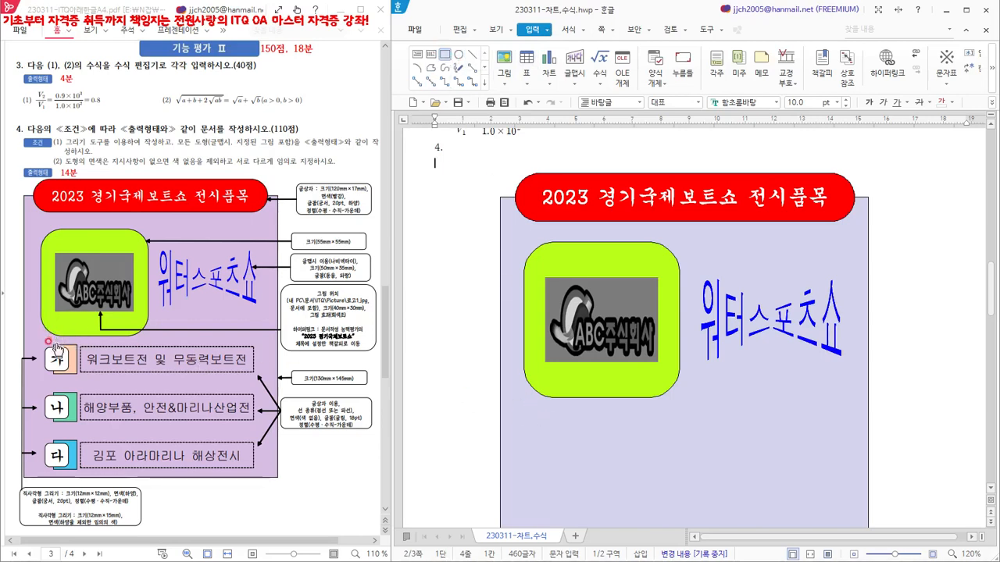
left_click(544, 414)
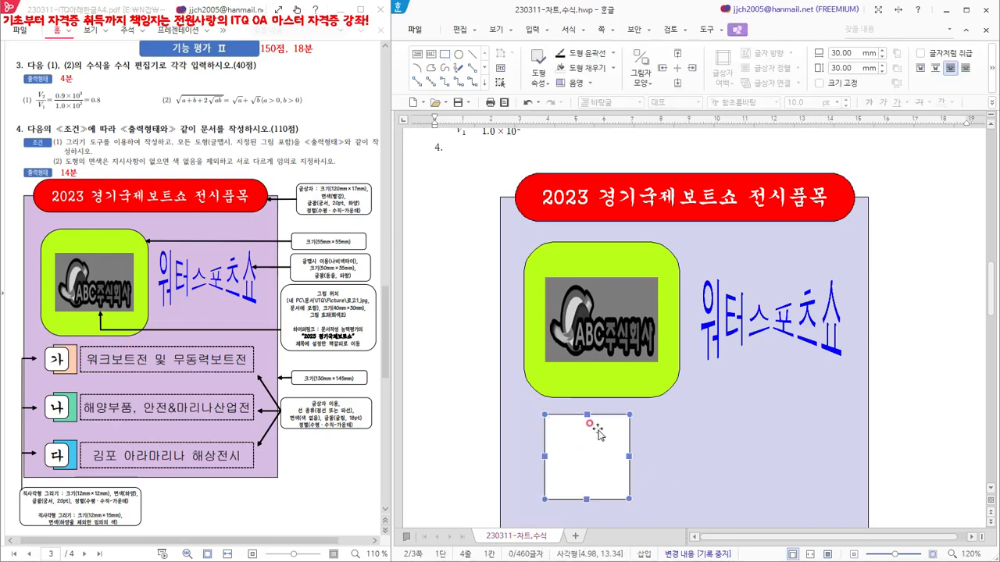
left_click_drag(596, 441, 596, 436)
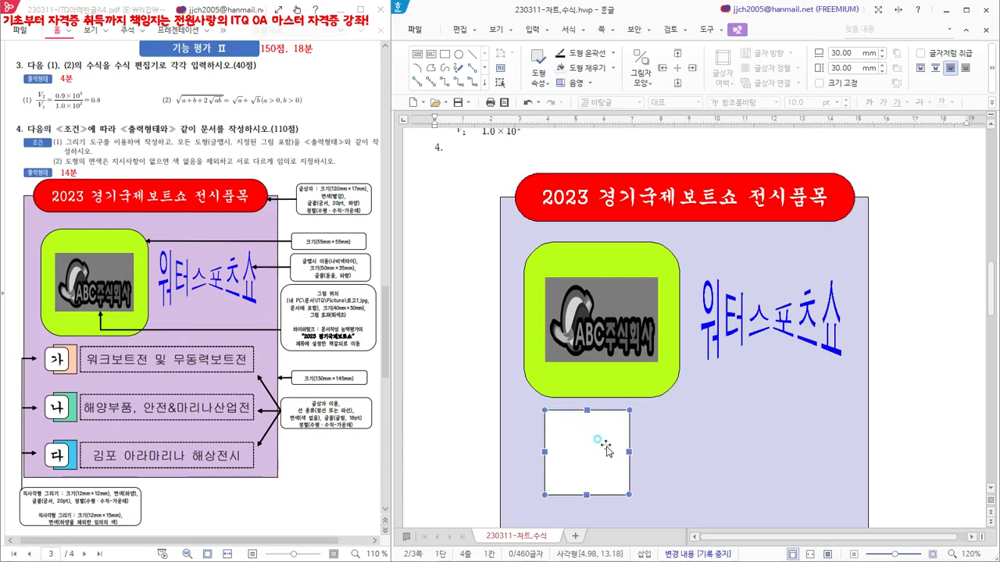
Step: Set the new rectangle to 12 mm wide and 15 mm high, lock its size (크기 고정), and arrange it in front of the text
double_click(607, 450)
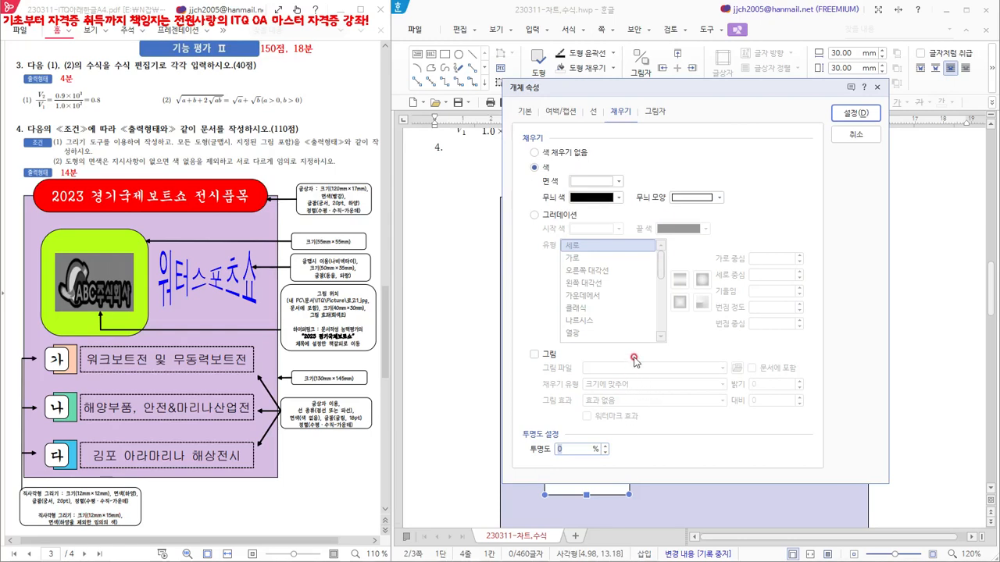
left_click(523, 111)
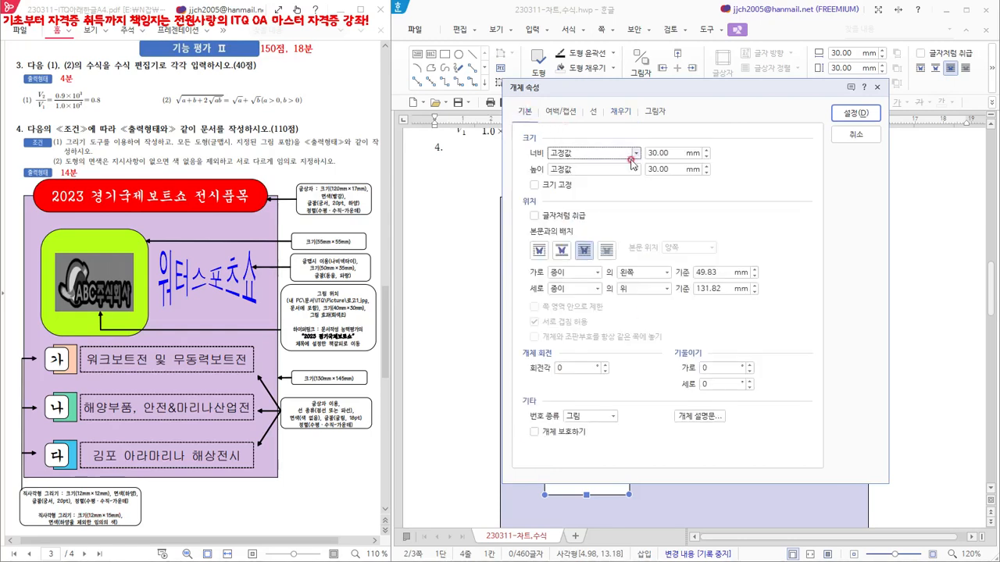
double_click(670, 152)
type("12")
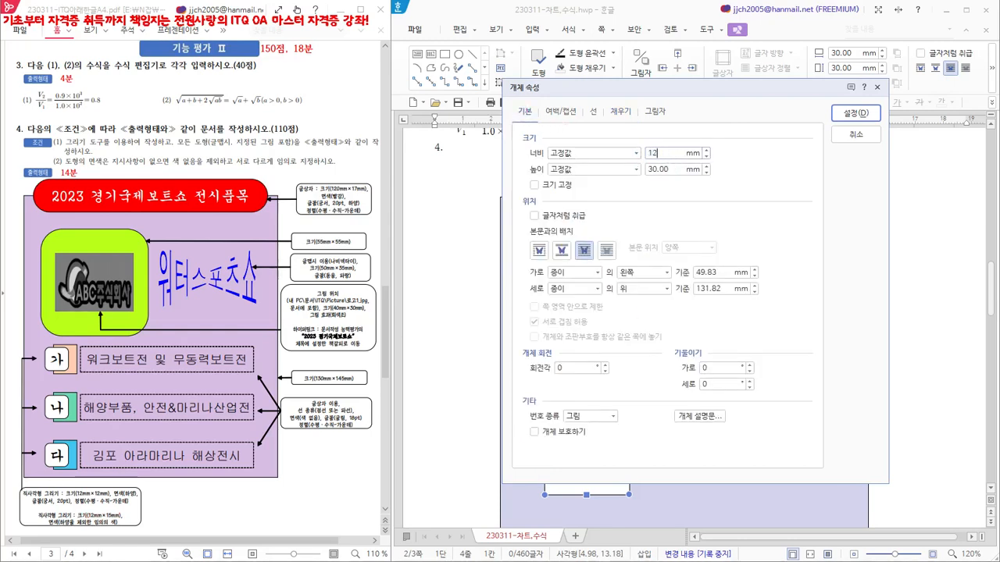
double_click(671, 168)
type("15")
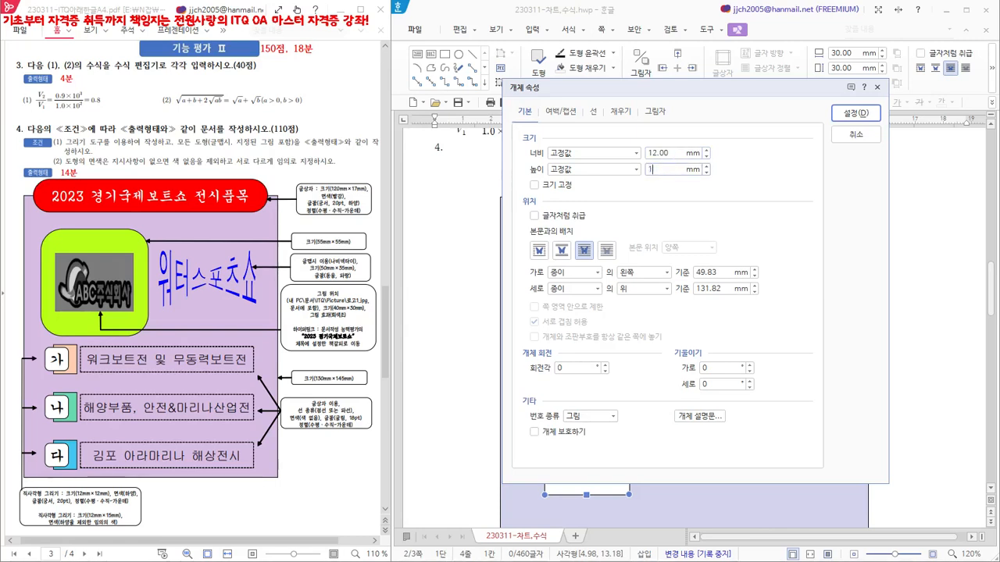
left_click(534, 185)
left_click(582, 252)
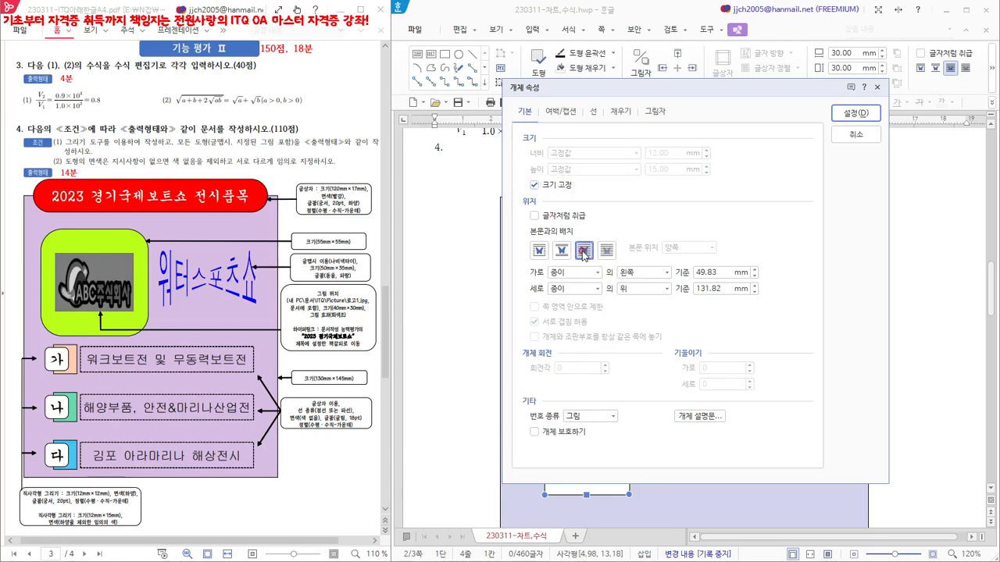
Step: Fill the 12 × 15 mm rectangle with light beige and apply its object properties
left_click(593, 112)
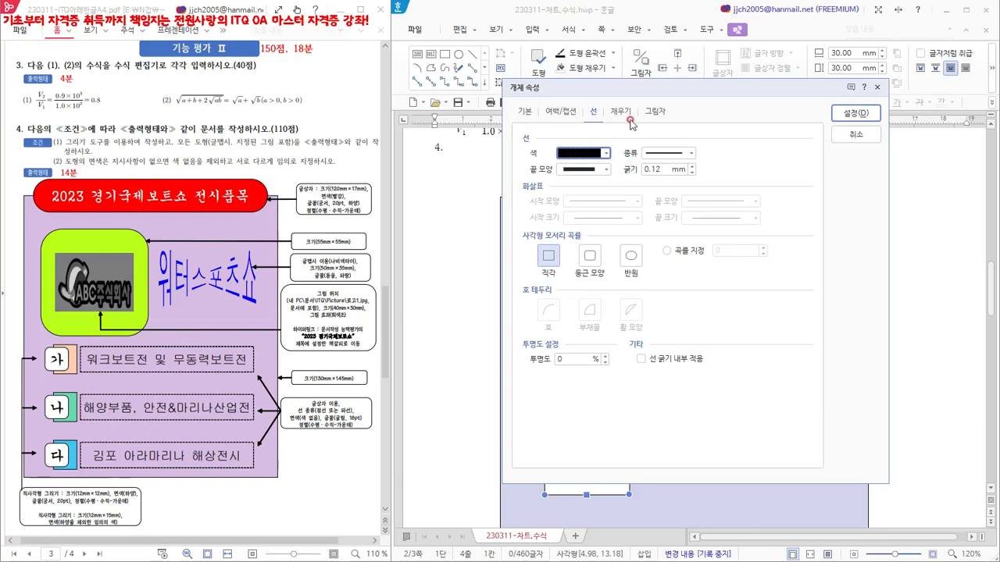
left_click(621, 112)
left_click(581, 246)
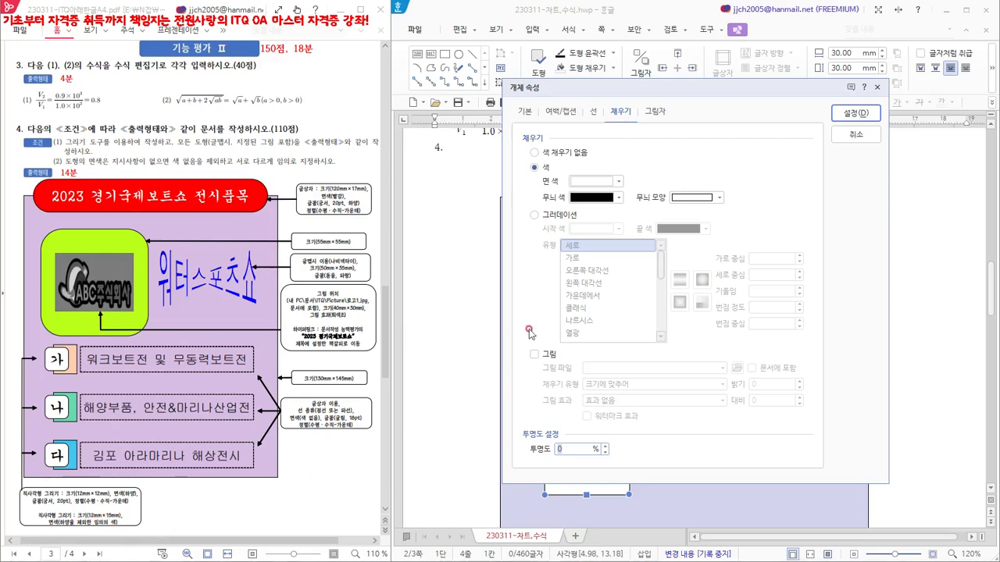
left_click(598, 182)
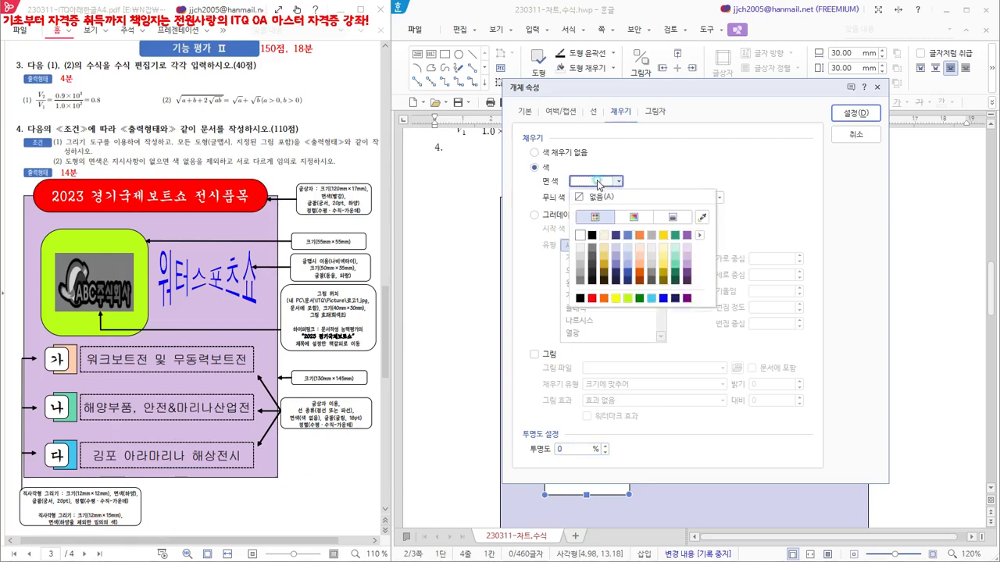
left_click(598, 235)
left_click(602, 247)
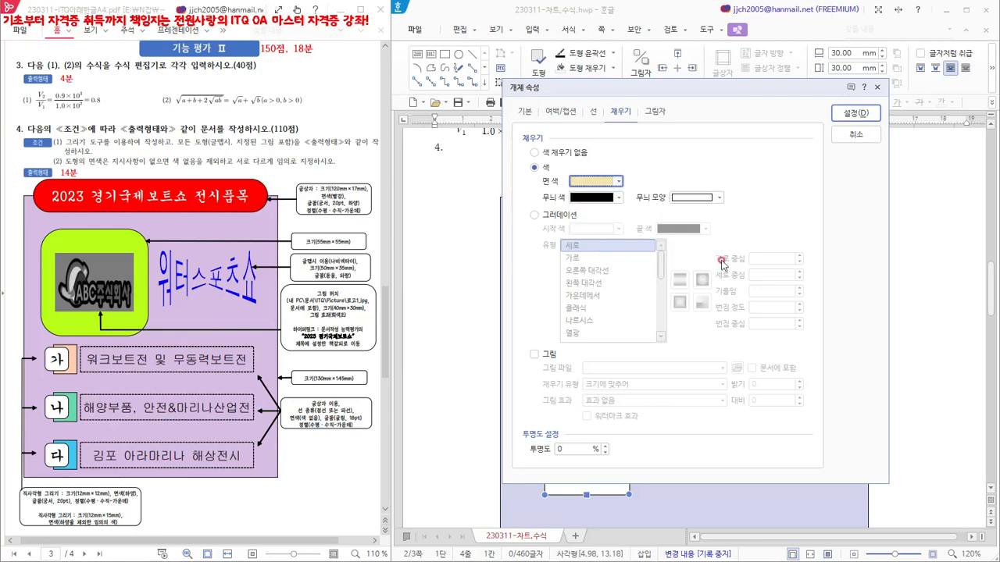
left_click(859, 114)
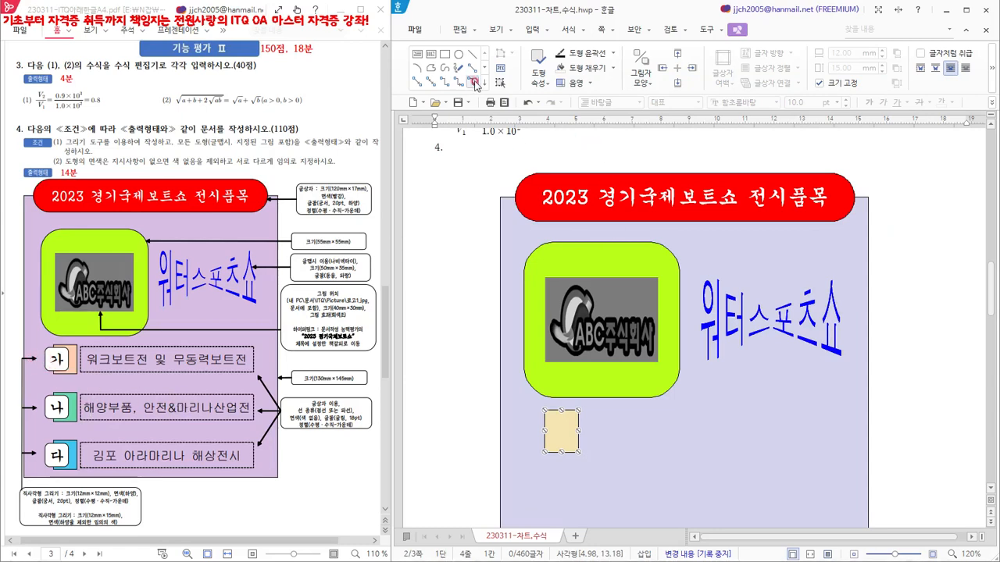
Step: Insert a second rectangle about 30 mm by 30 mm overlapping the beige one, slightly lower and further left
left_click(447, 187)
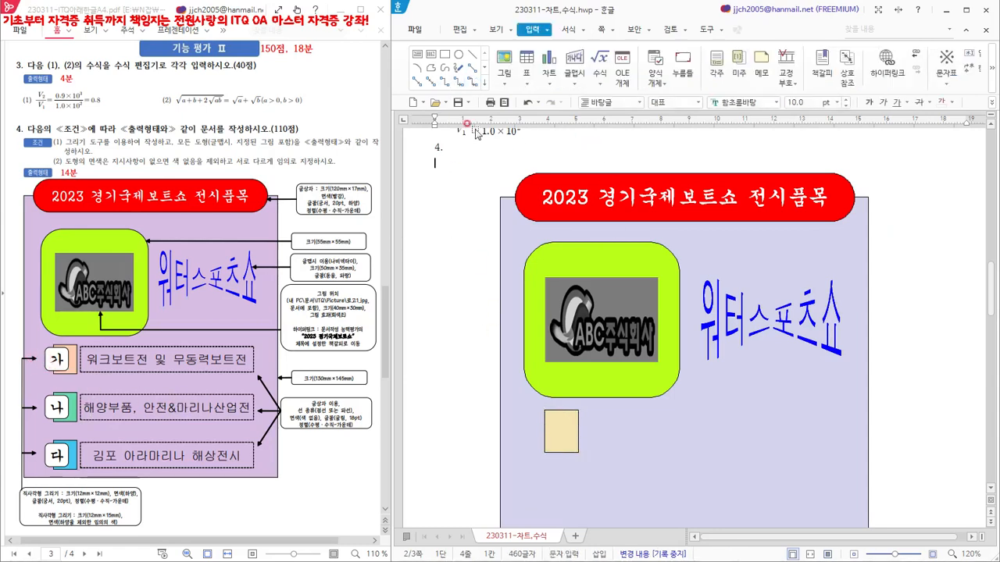
left_click(444, 54)
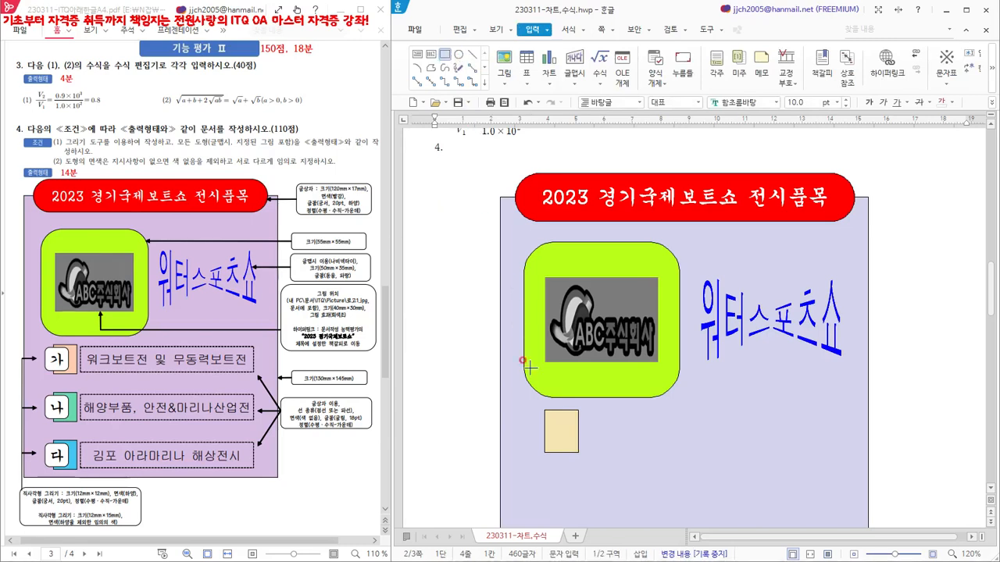
left_click(532, 416)
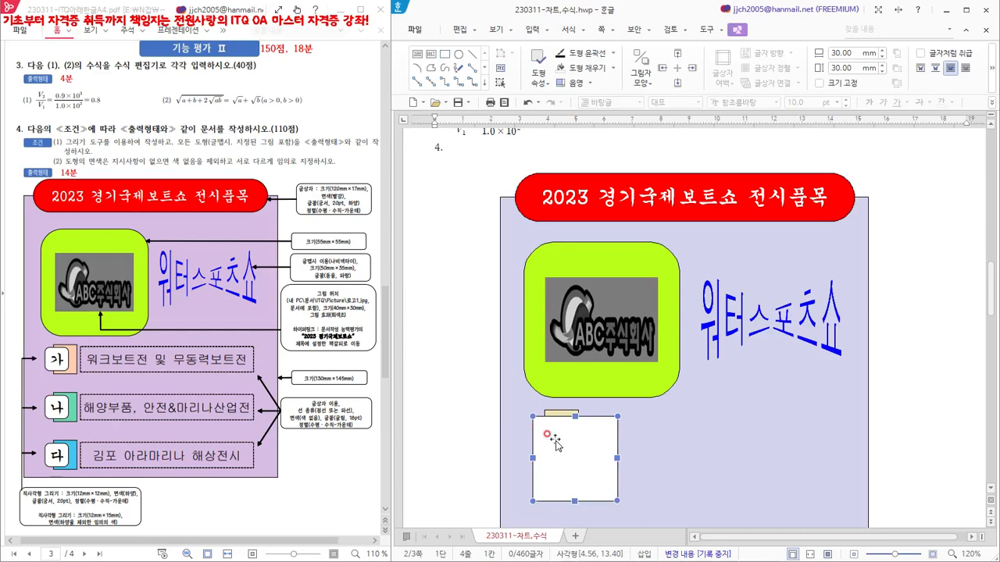
Step: Set the overlapping rectangle to 12 mm wide and 12 mm high, lock its size (크기 고정), and arrange it in front of the text
double_click(553, 442)
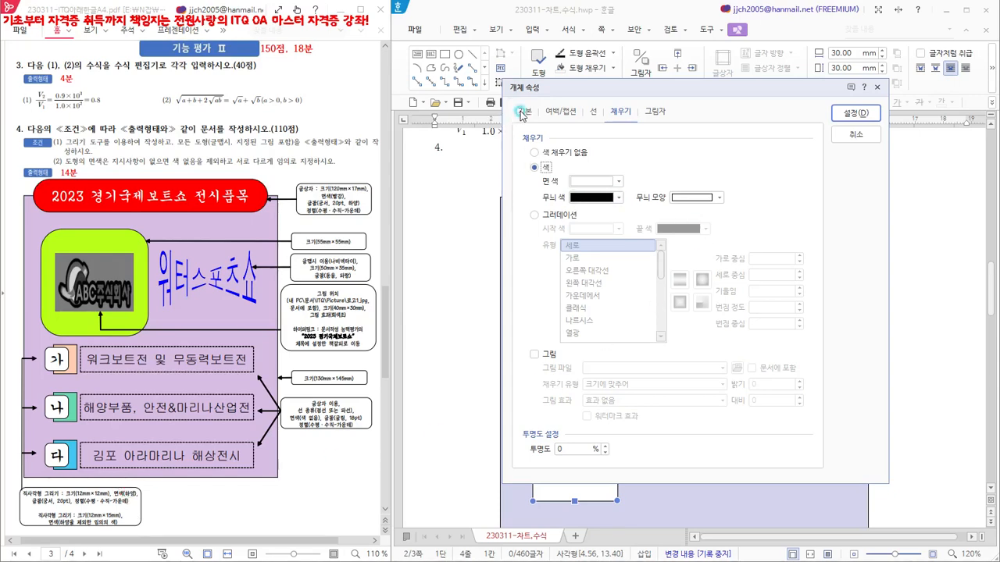
left_click(522, 113)
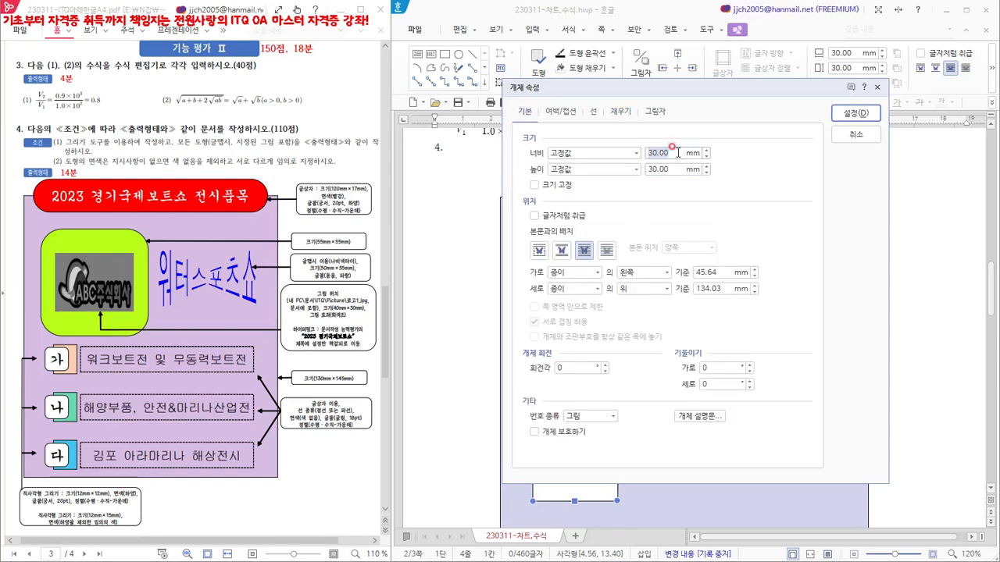
type("12")
key("Tab")
type("12")
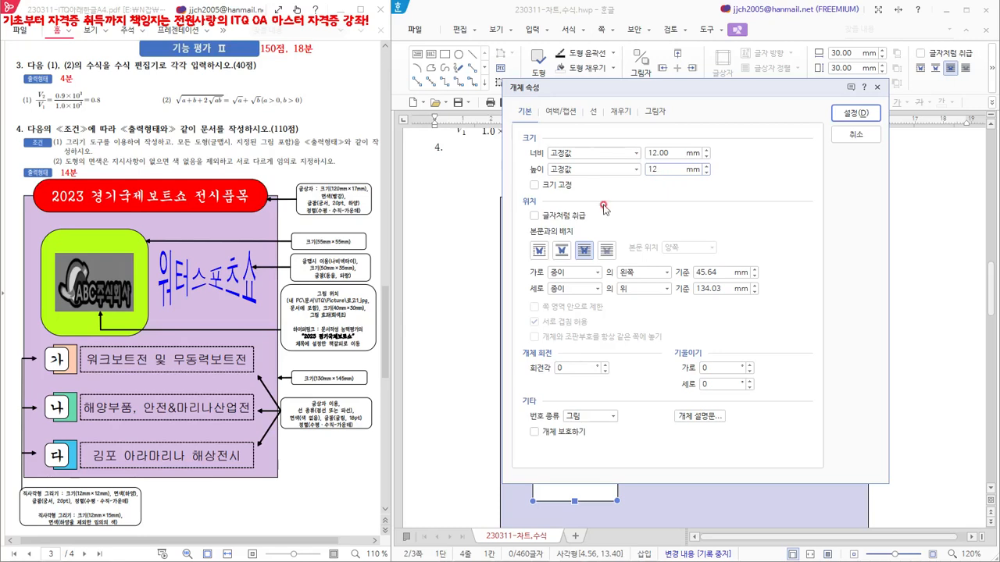
left_click(534, 185)
left_click(585, 250)
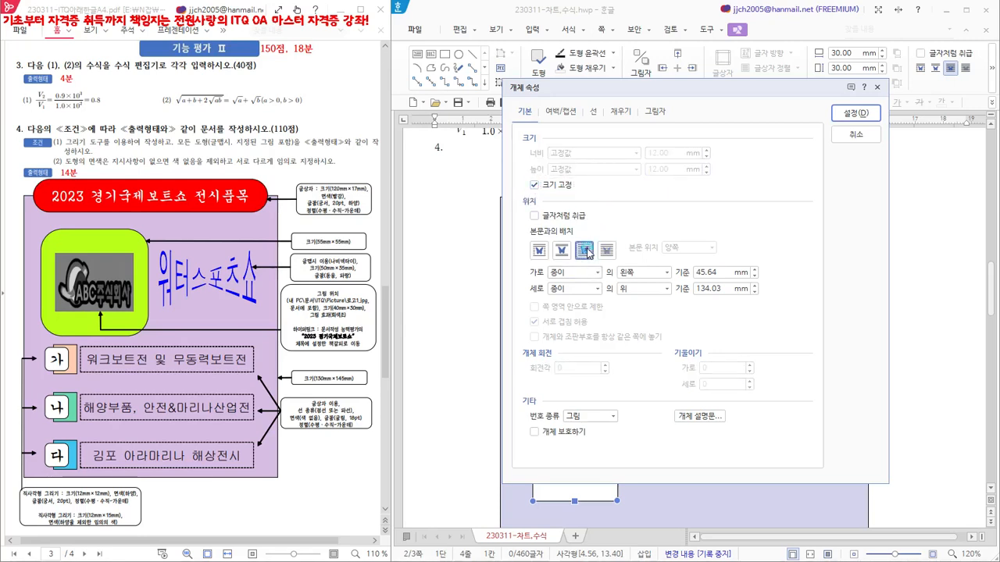
Step: Give the 12 mm square rounded corners (둥근 모양) and a white fill, and apply the properties
left_click(595, 111)
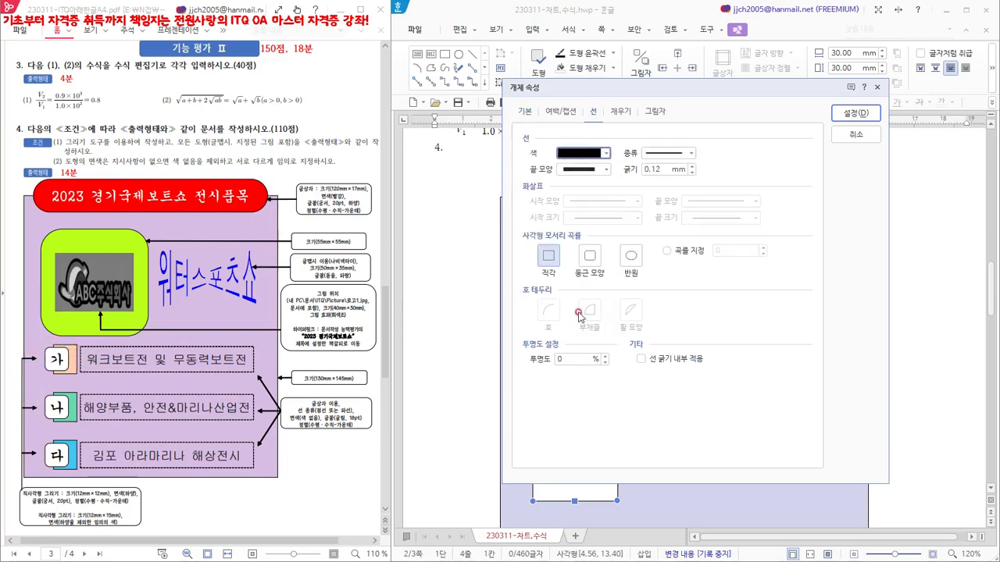
left_click(590, 258)
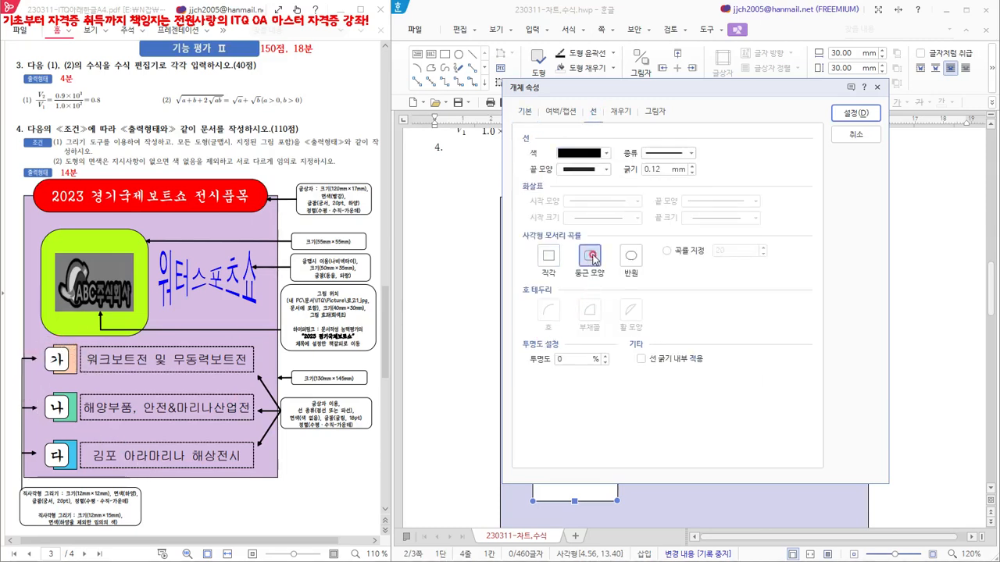
left_click(621, 112)
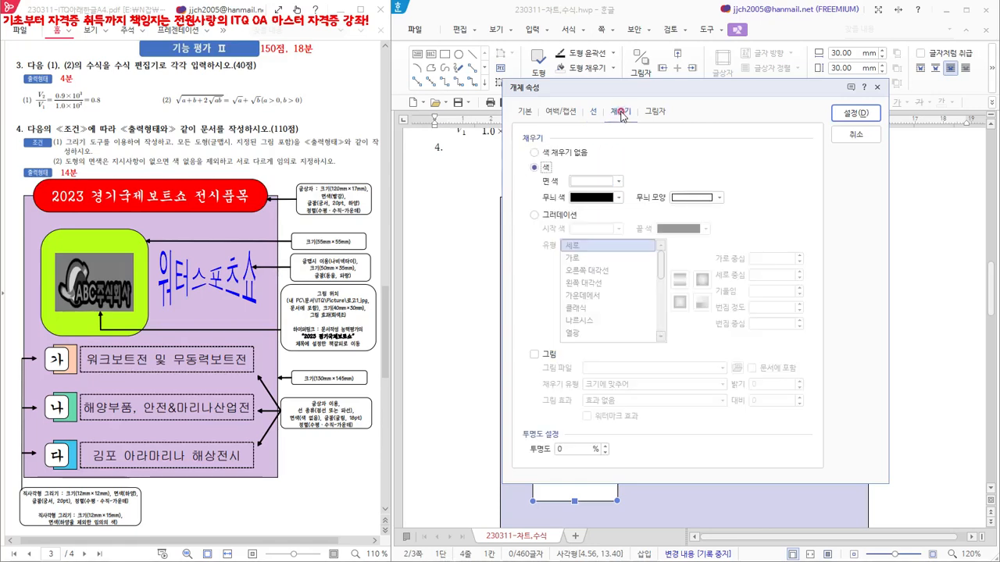
left_click(590, 181)
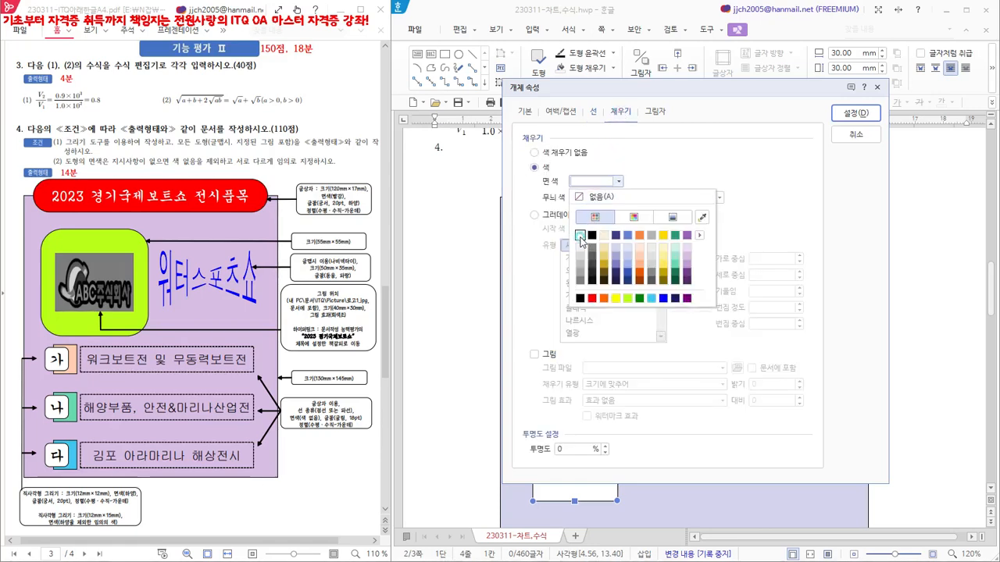
left_click(580, 236)
left_click(862, 113)
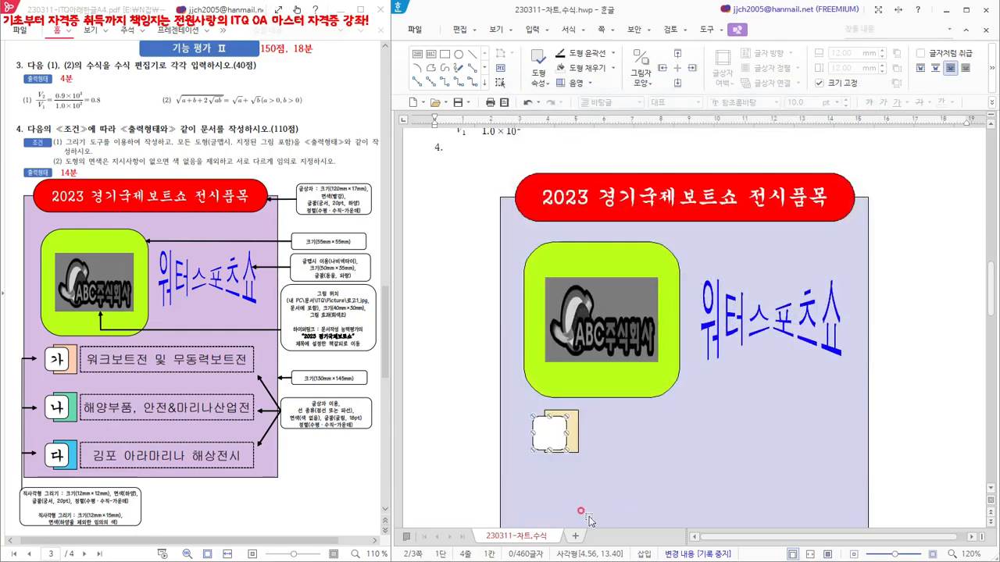
Step: Nudge the white rounded square slightly upward over the beige rectangle and make it accept text (도형 안에 글자 넣기)
key("Up")
key("Up")
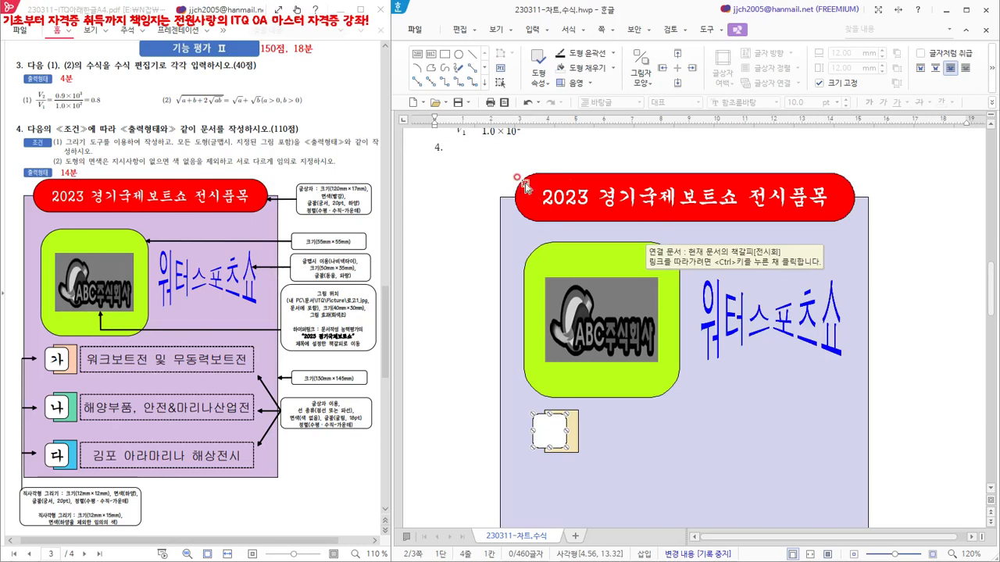
left_click(676, 197)
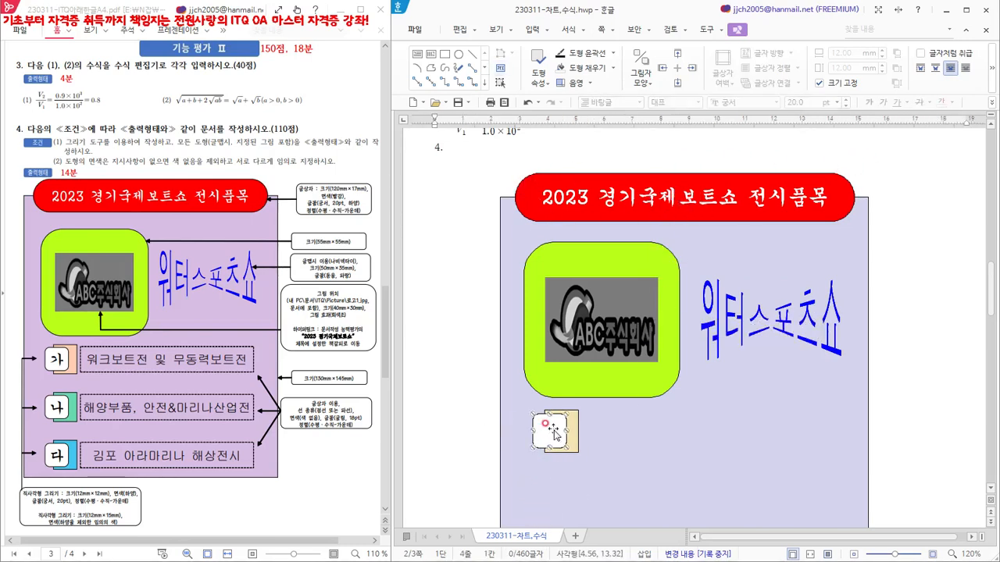
left_click(547, 432)
right_click(548, 430)
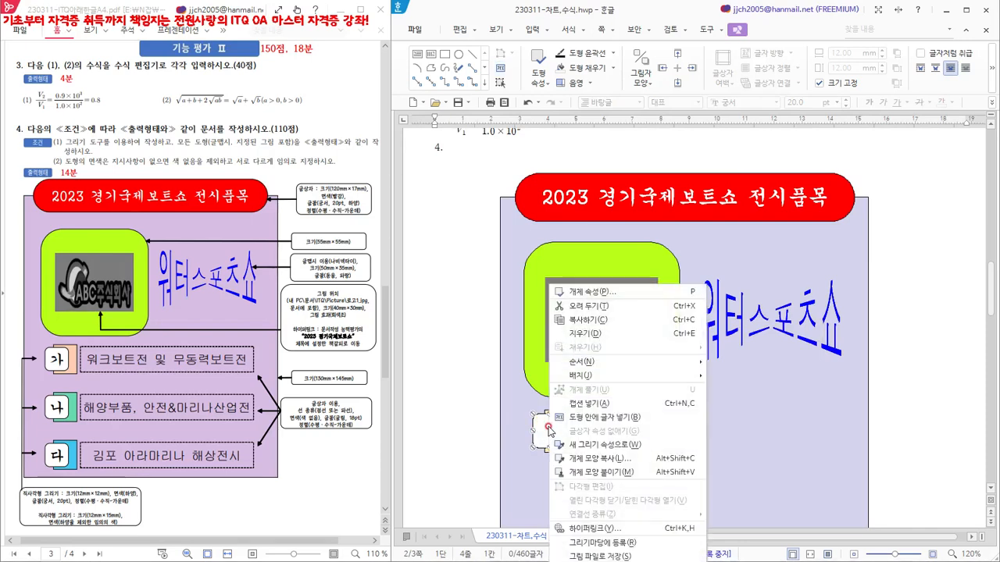
left_click(624, 418)
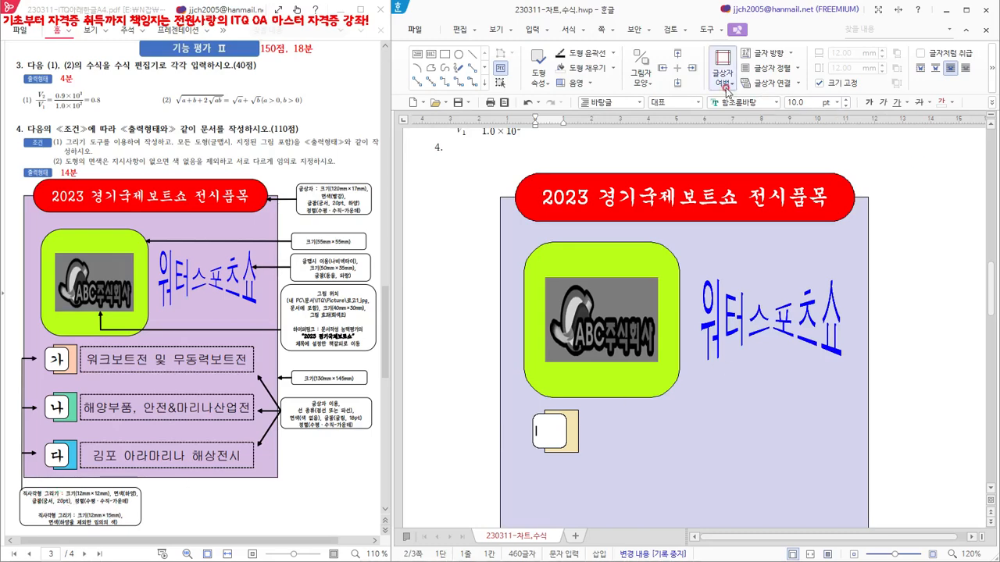
Step: Set the text inside the white rounded square to the 궁서 font at 20 pt
left_click(762, 105)
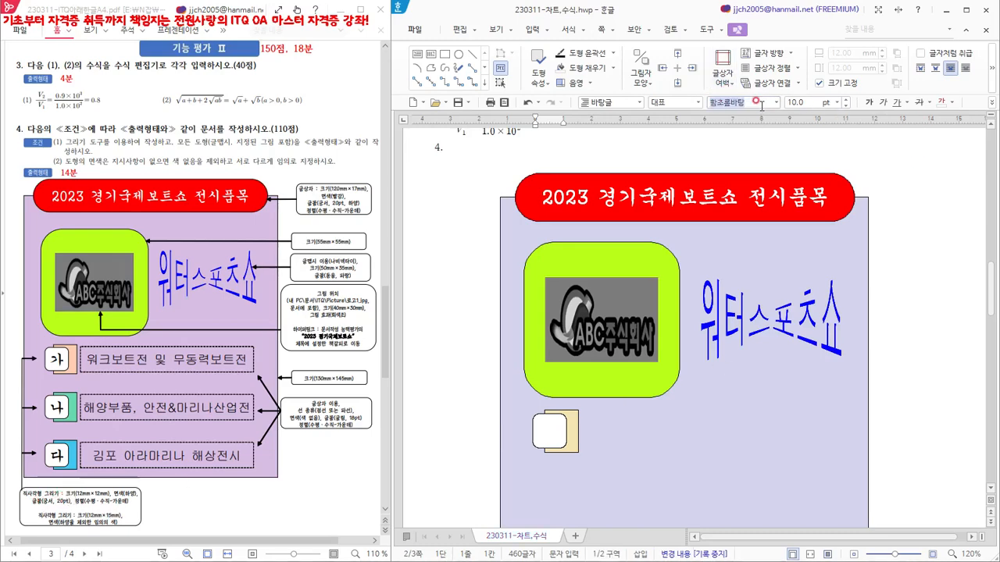
type("궁서")
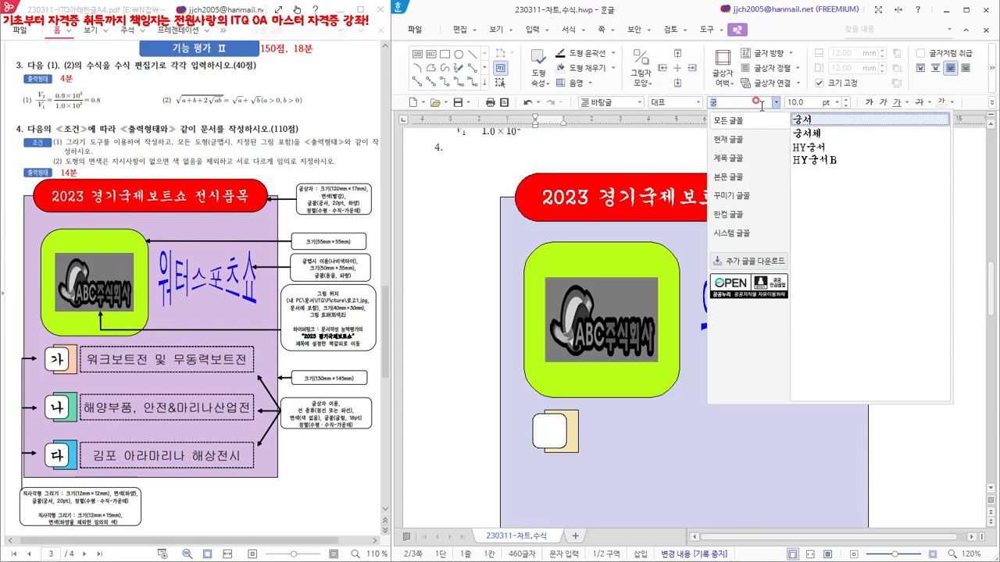
key("Return")
left_click(807, 102)
type("20")
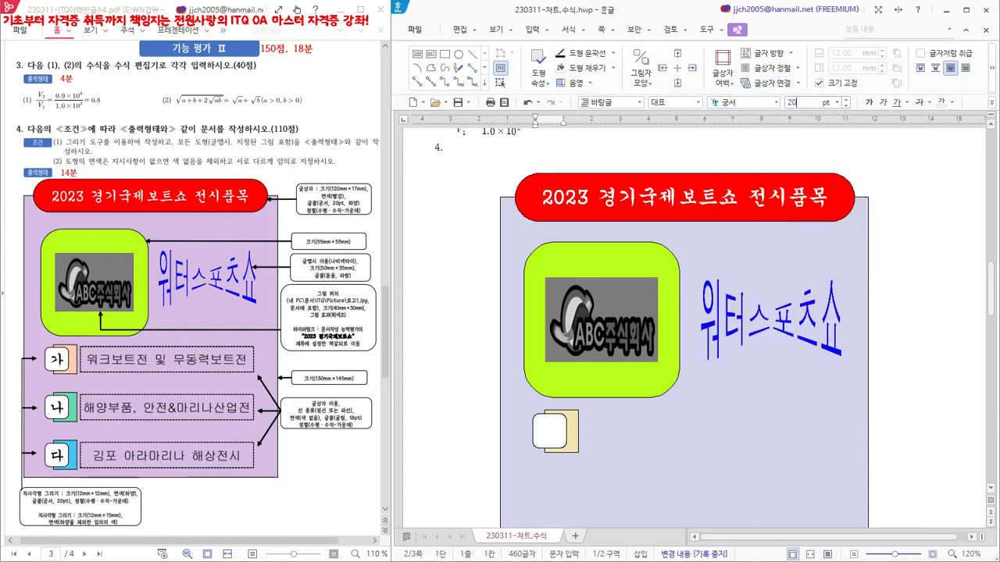
key("Return")
left_click(545, 431)
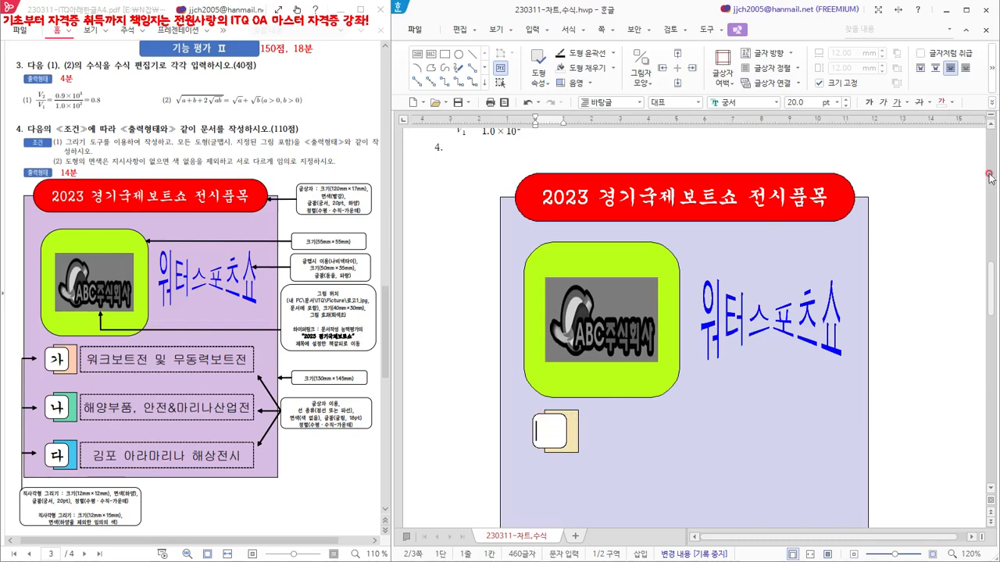
Step: Centre the paragraph in the white rounded square and enter 가 as its label
left_click(993, 104)
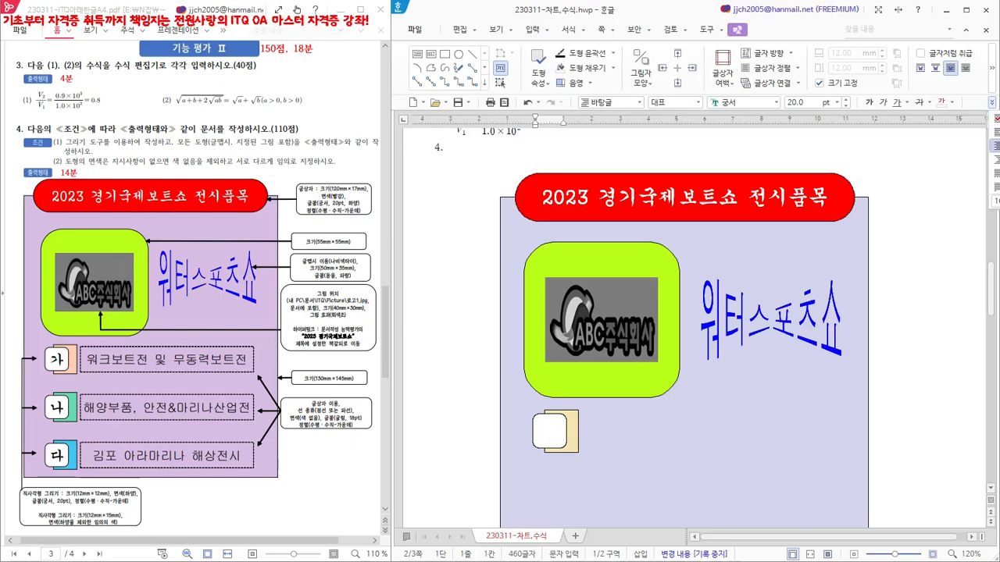
left_click(994, 145)
left_click(106, 502)
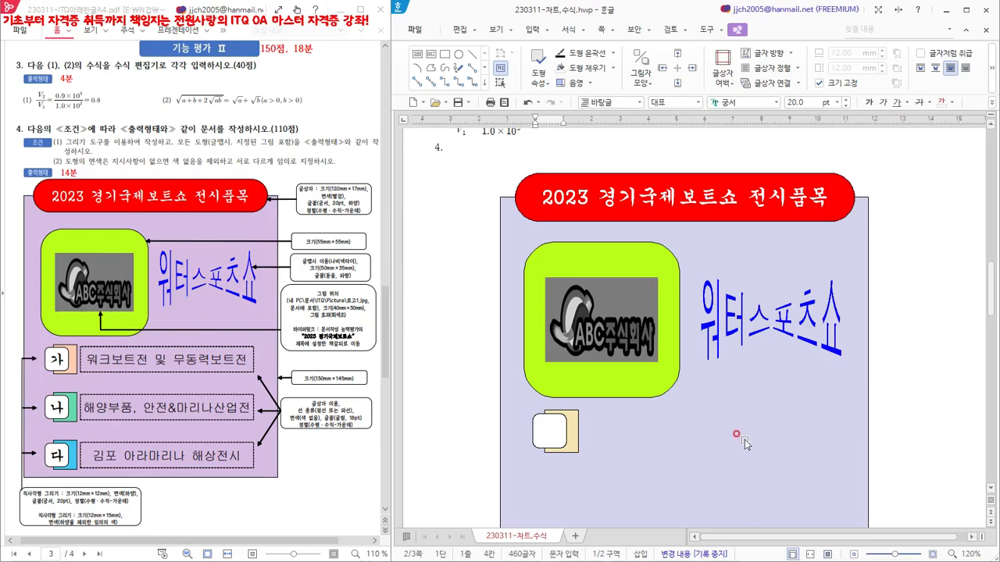
type("가")
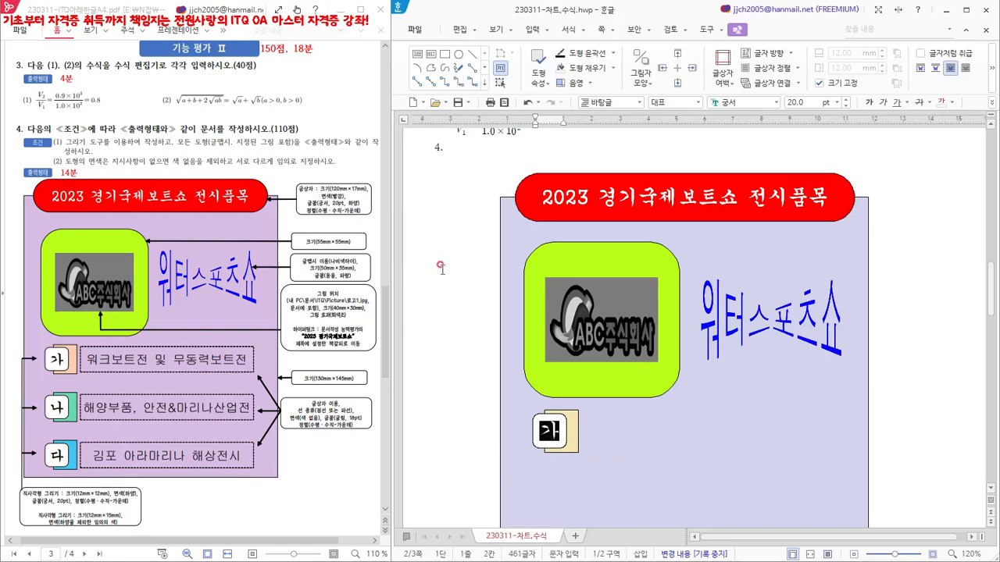
left_click(445, 196)
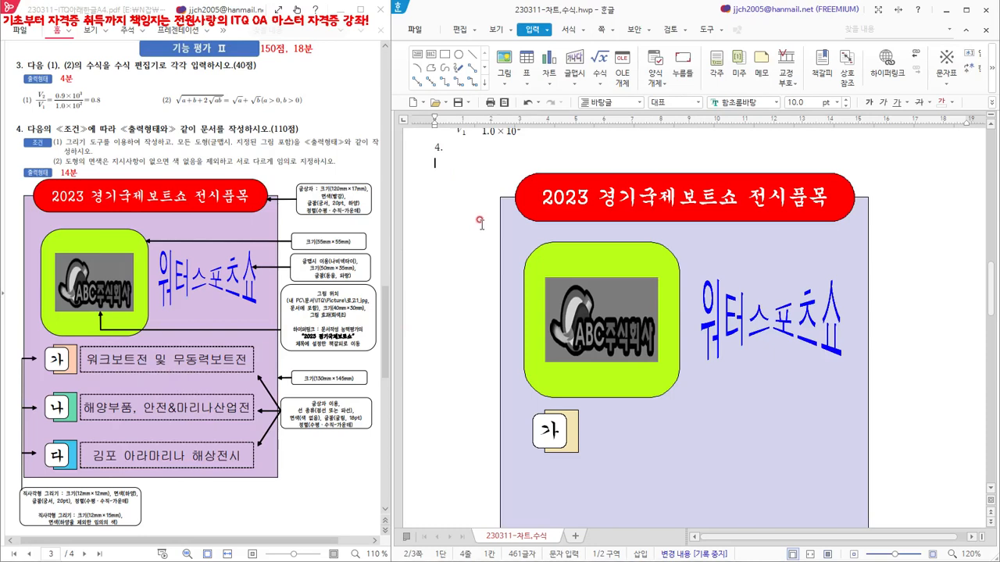
Step: Draw a text box beside the 가 label and resize it to about 30 mm wide by 12 mm high
left_click(447, 168)
left_click_drag(579, 414, 666, 498)
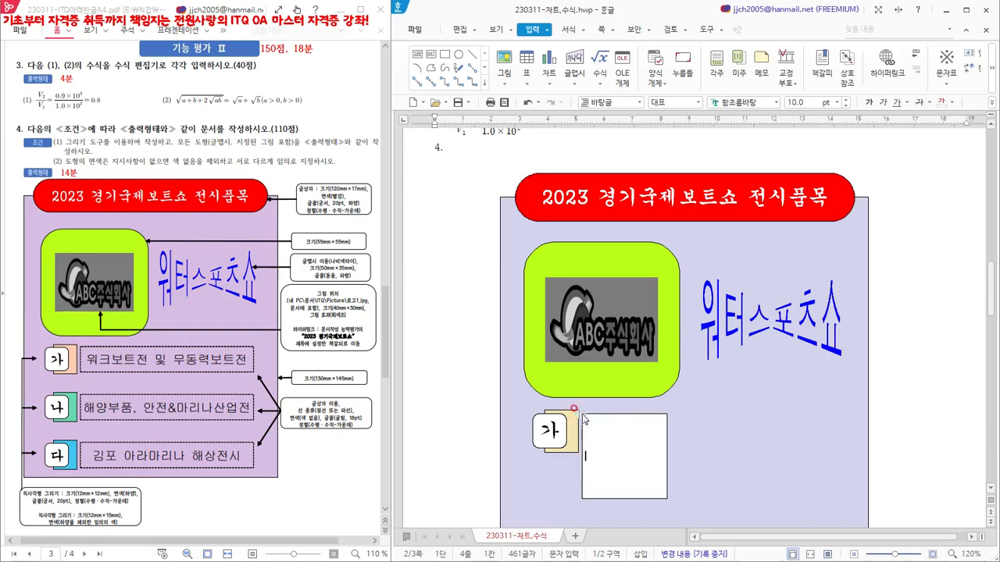
left_click(624, 498)
left_click_drag(625, 498, 619, 448)
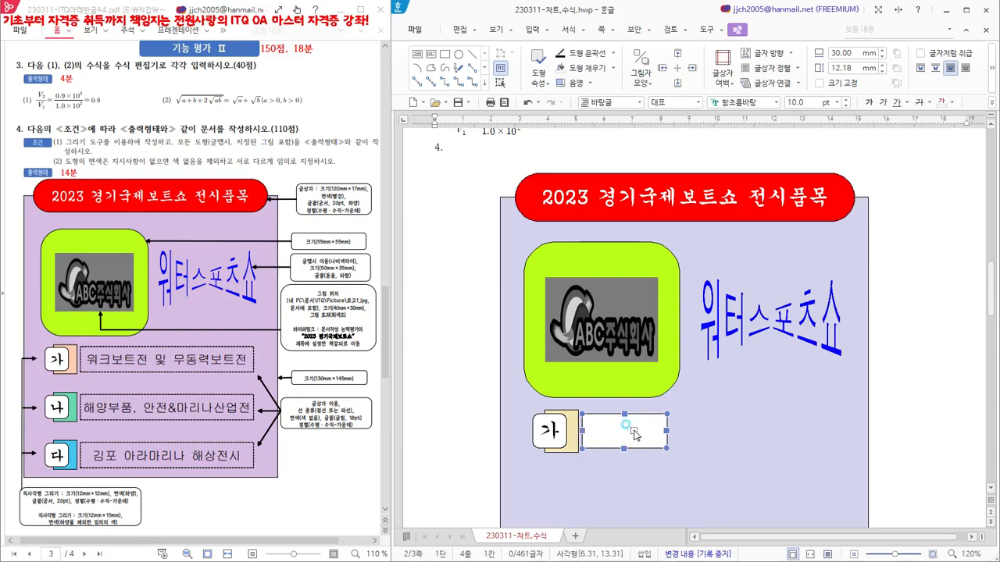
Step: In the new text box's object properties, set the outline type to a dashed line (파선)
double_click(633, 432)
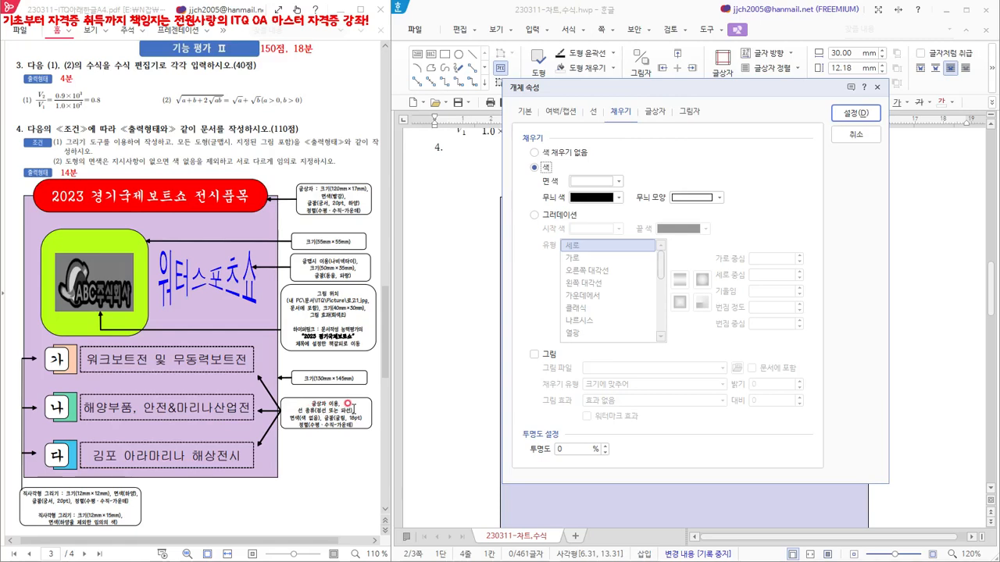
left_click(592, 112)
left_click(658, 154)
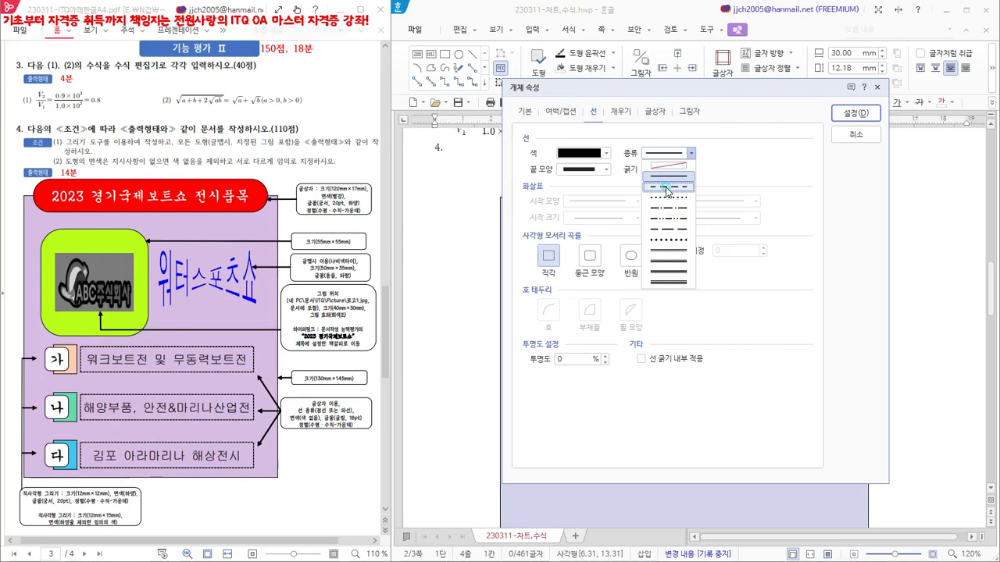
left_click(665, 188)
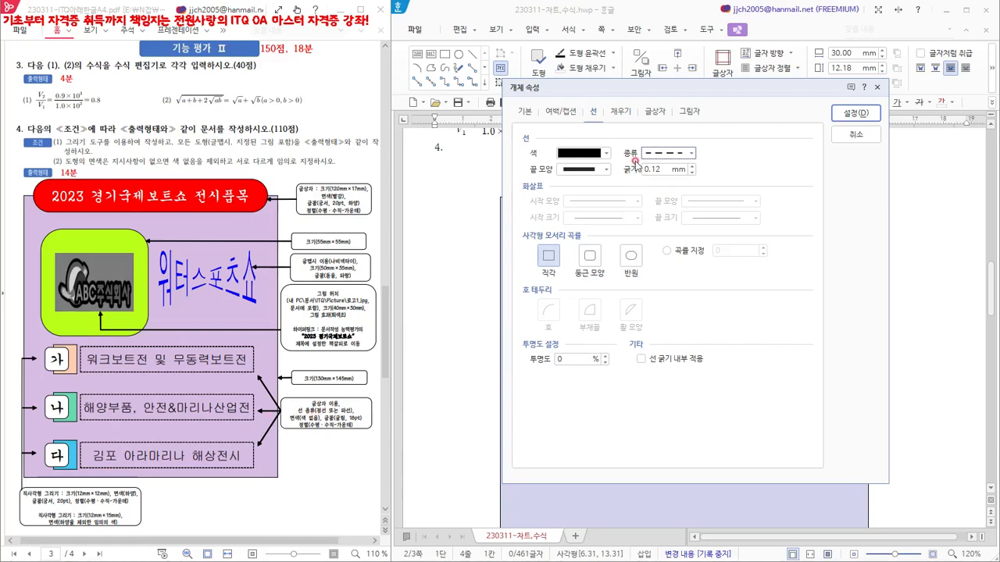
Step: Set the text box to no fill (색 채우기 없음) with middle vertical alignment, and apply the properties
left_click(621, 115)
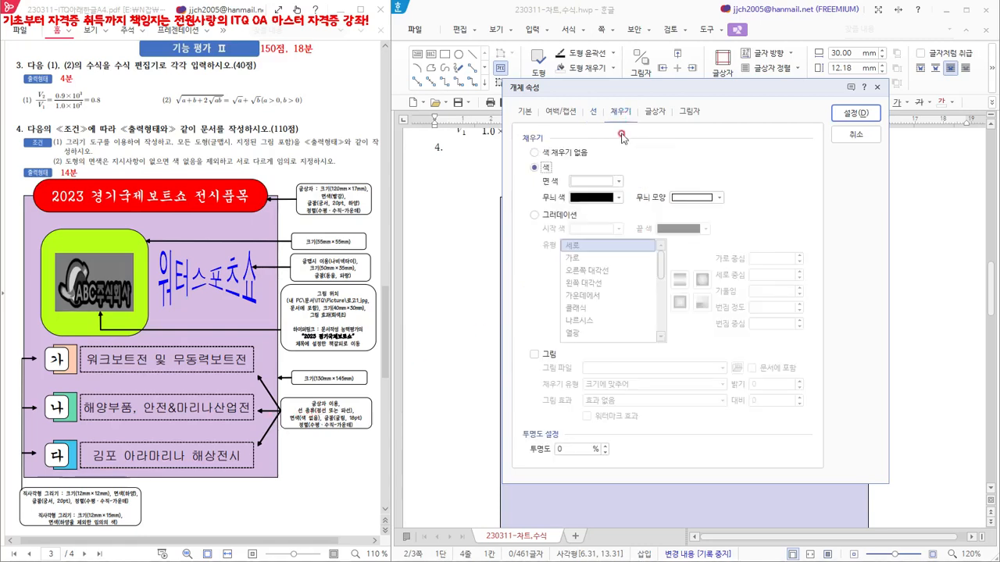
left_click(595, 182)
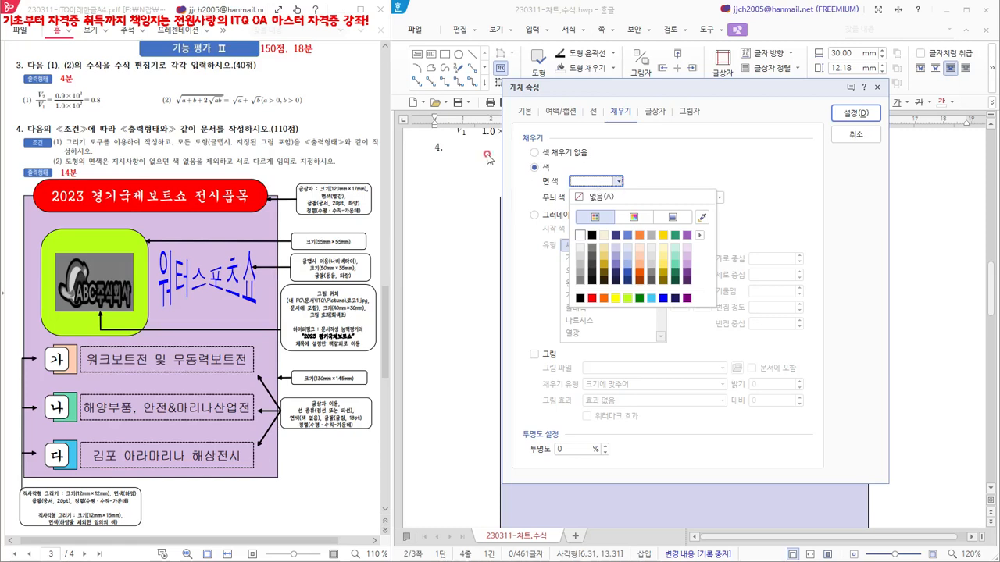
left_click(577, 154)
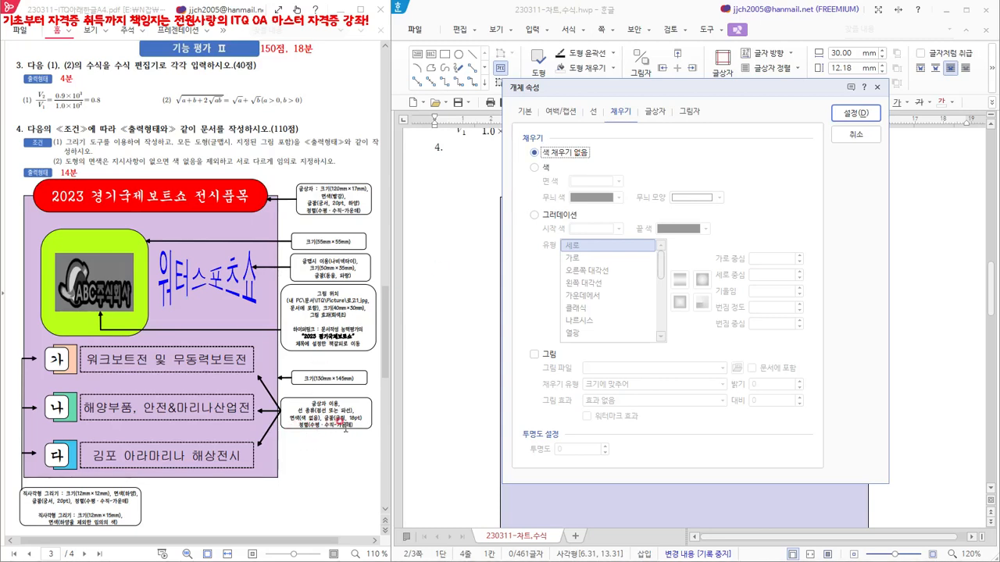
left_click(658, 113)
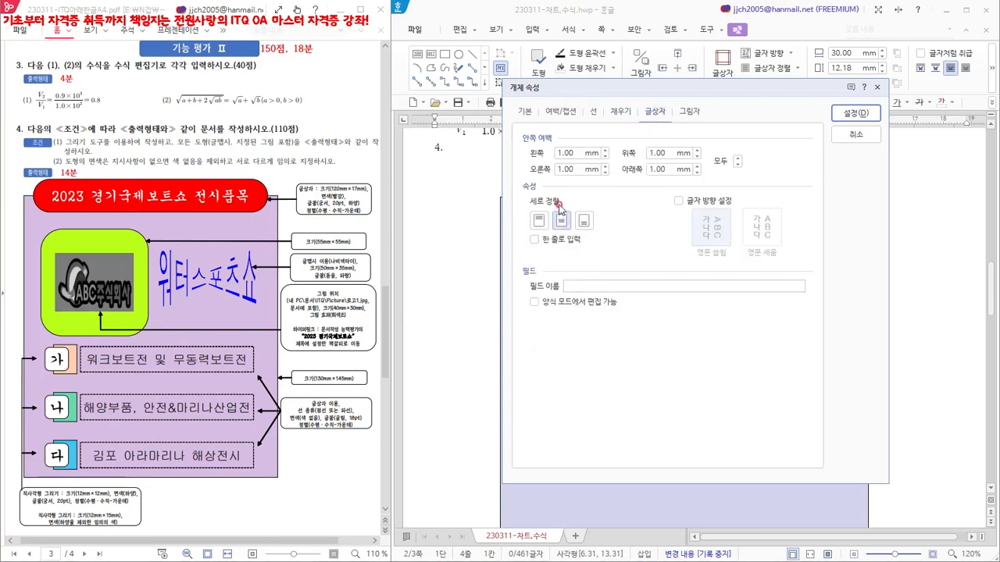
left_click(562, 222)
left_click(854, 114)
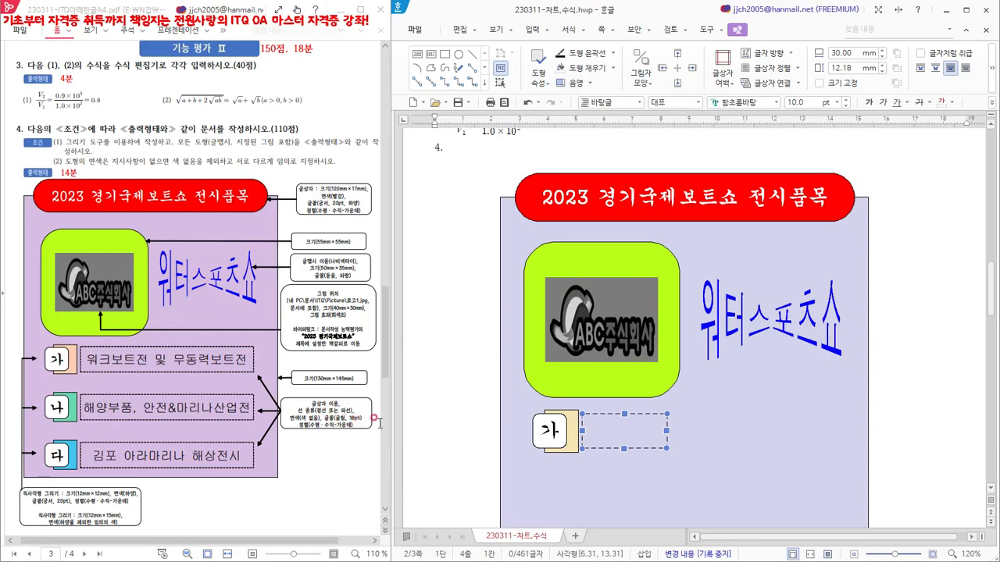
Step: Format the dashed text box's text as 굴림, 18 pt, centre-aligned
left_click(765, 101)
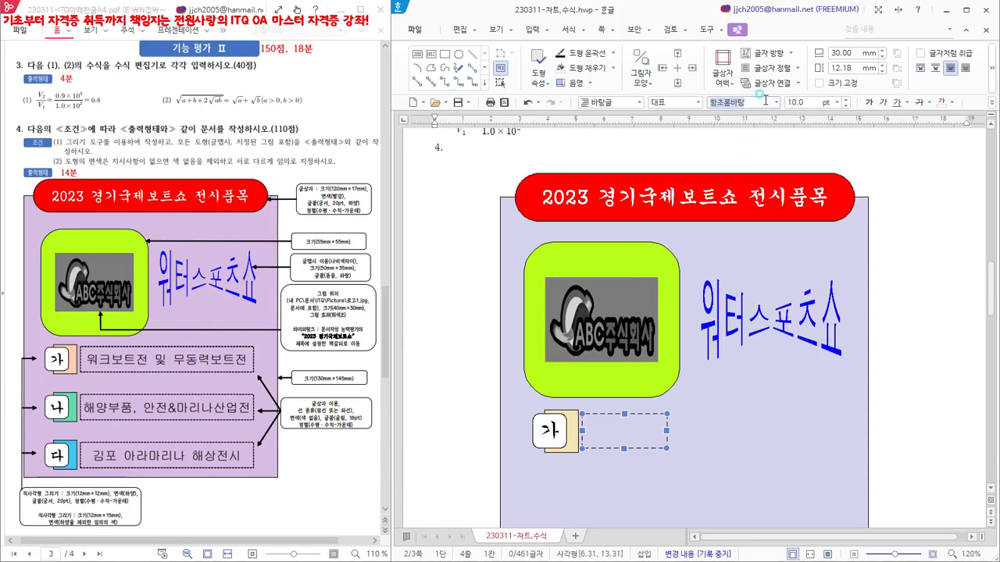
type("굴림")
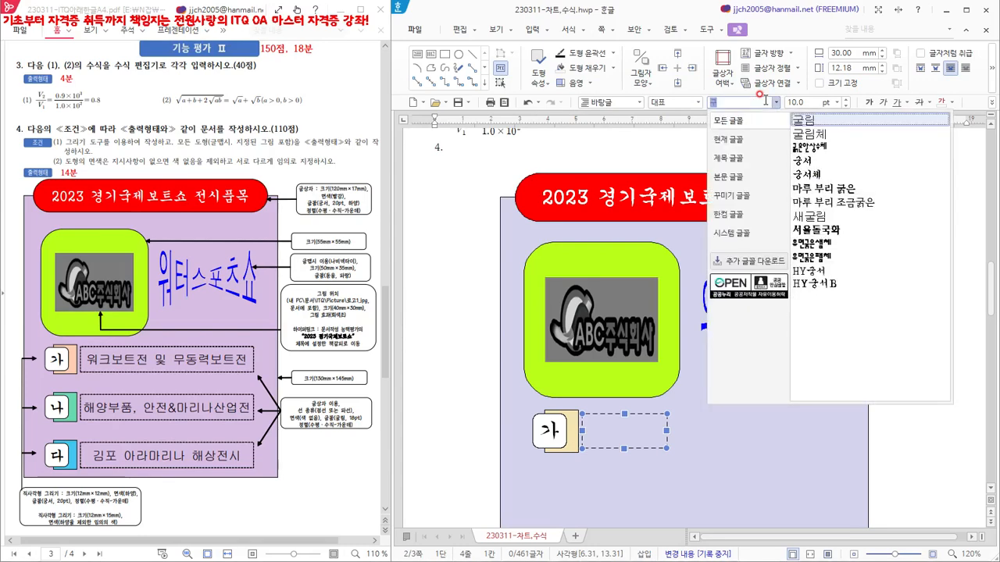
key("Return")
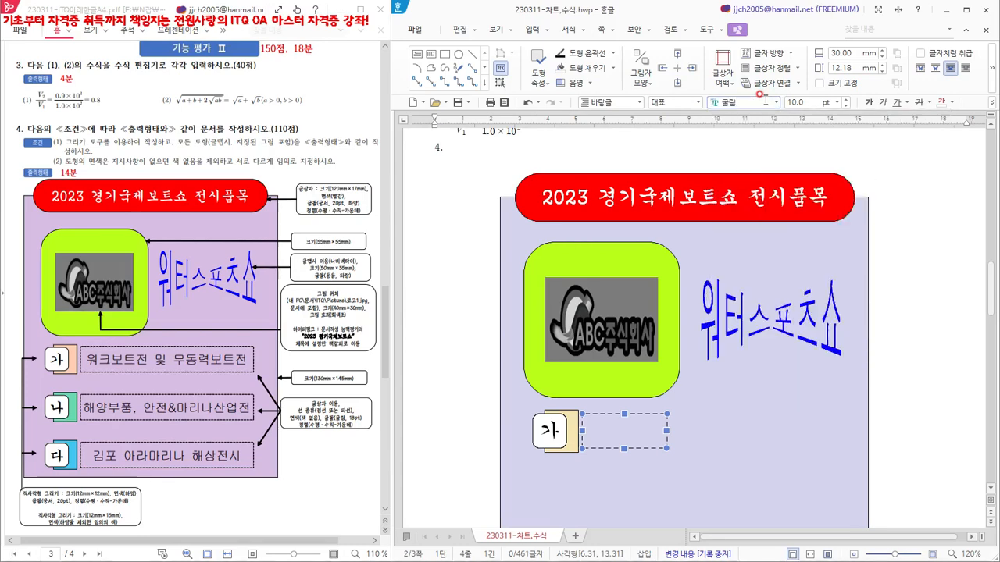
left_click(806, 103)
type("18")
left_click(992, 104)
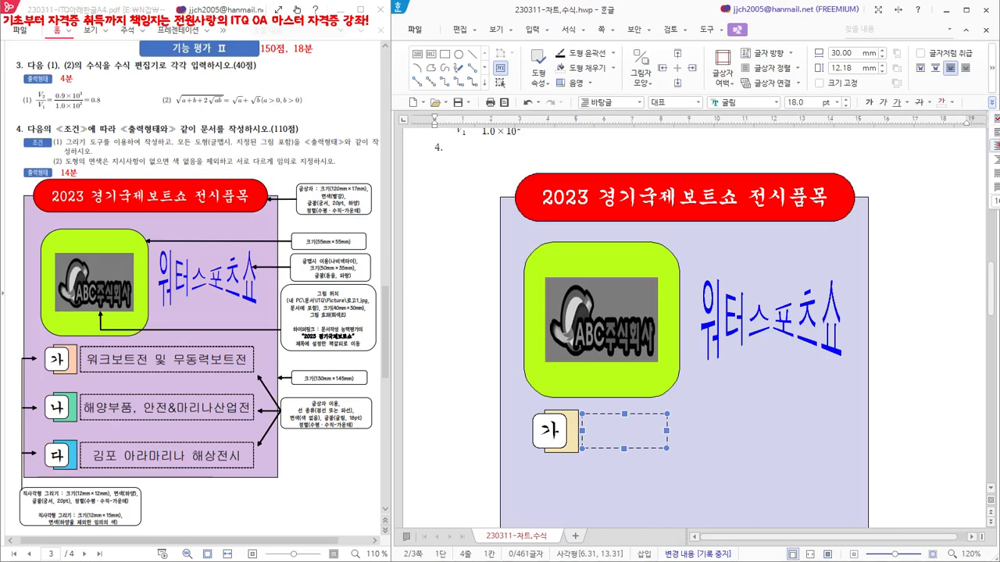
left_click(995, 147)
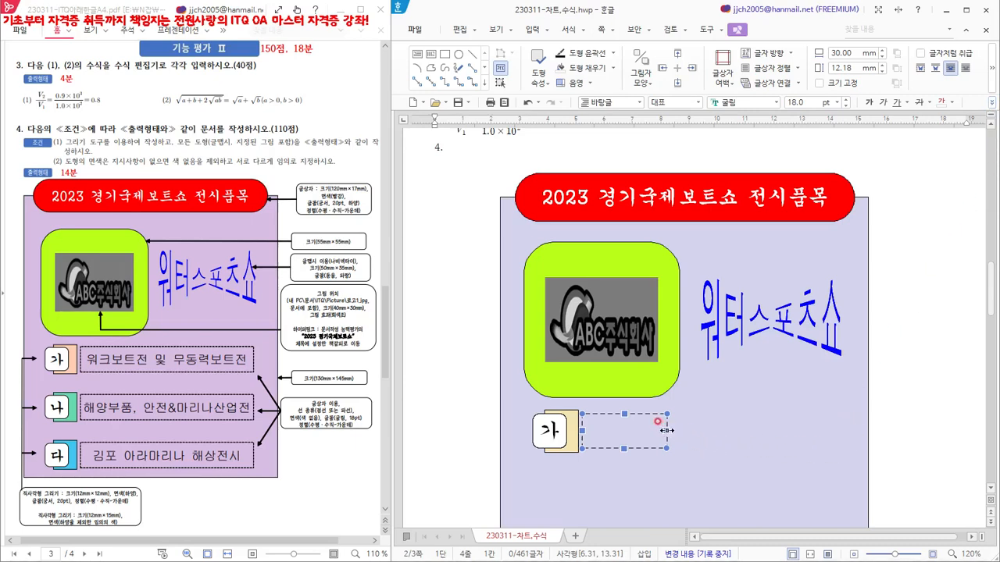
Step: Widen the dashed text box to about 92 mm and enter 워크보트전 및 무동력보트전 in it
left_click_drag(669, 430, 840, 429)
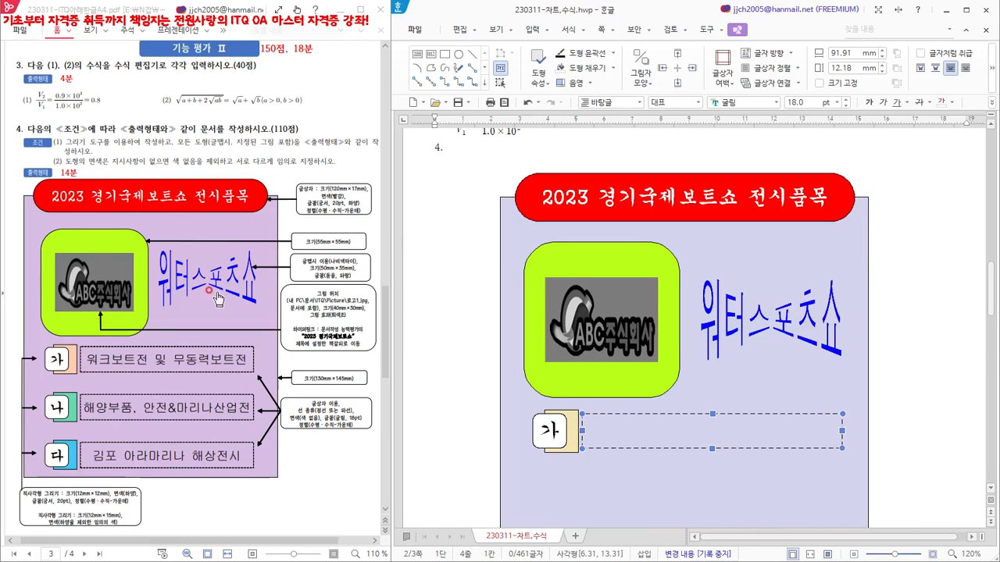
left_click(435, 171)
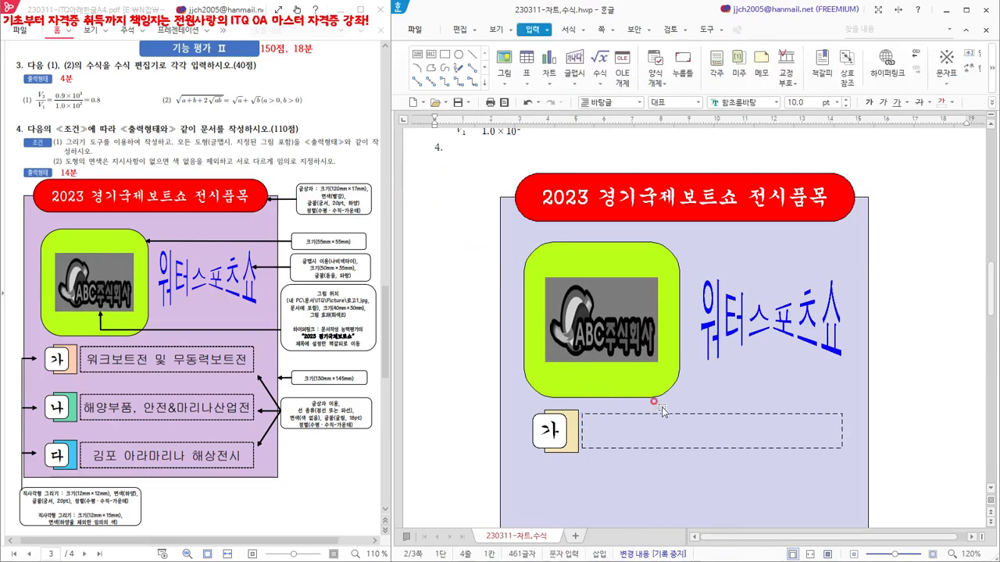
left_click(719, 431)
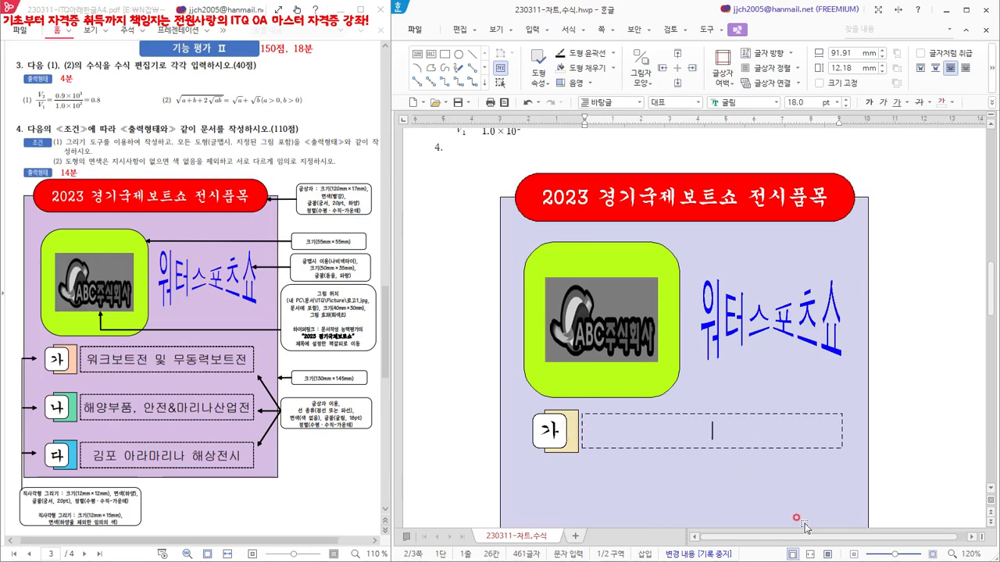
type("ㅇ")
type("크보트")
type("전 및 ")
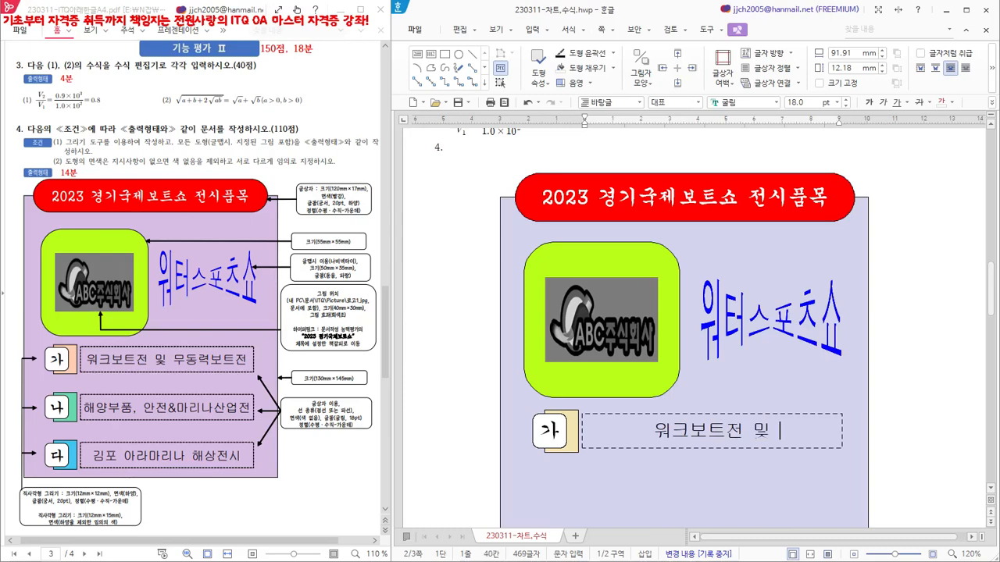
type("무동력")
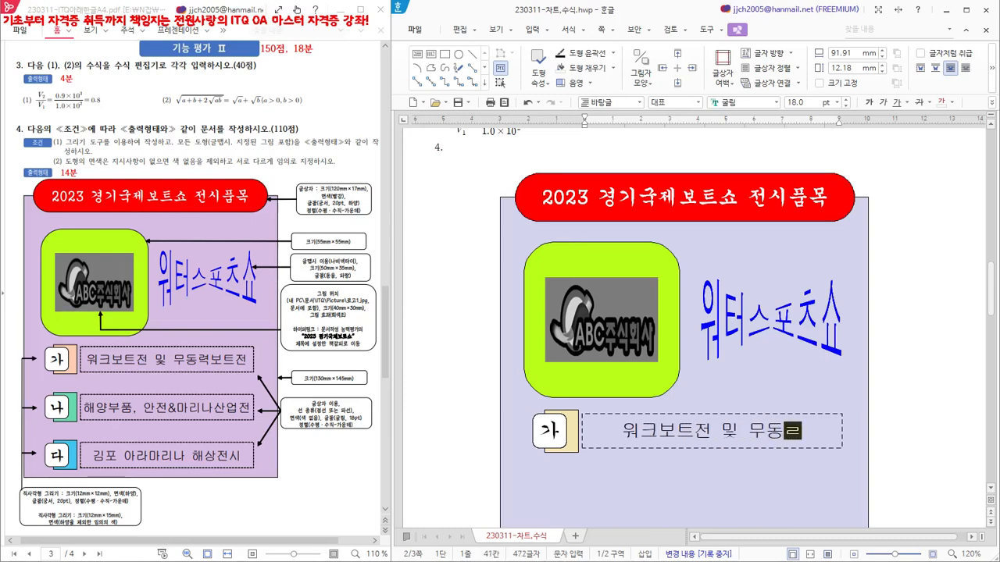
type("보트전")
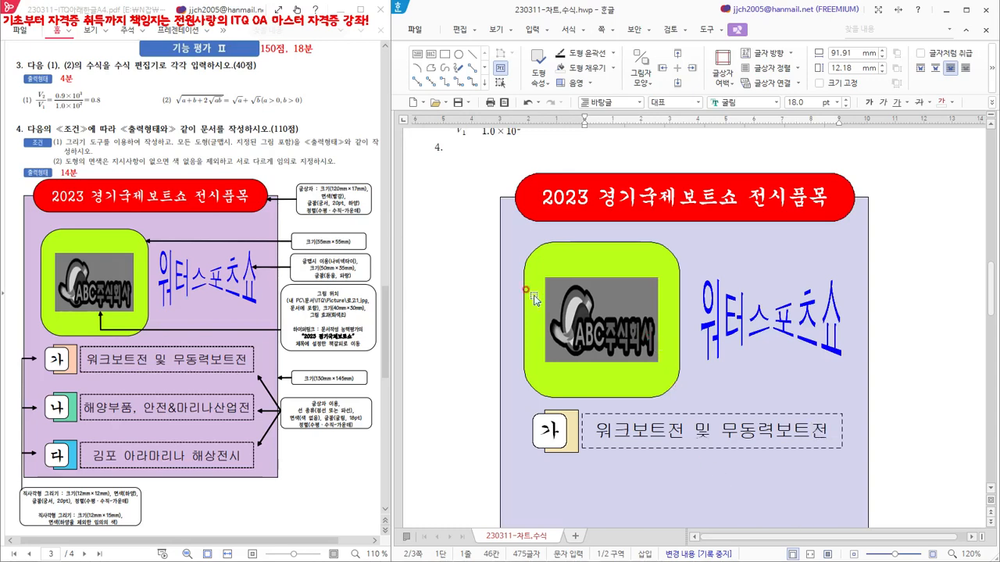
left_click(437, 194)
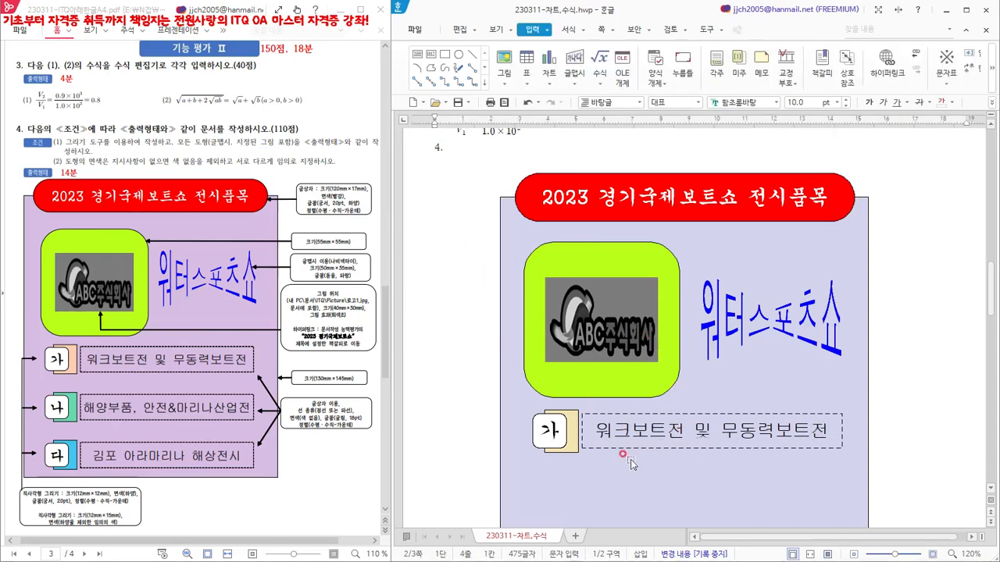
Step: Select the 가 square, beige rectangle and dashed text box together, and duplicate them twice straight below to make three evenly spaced rows
left_click(539, 442)
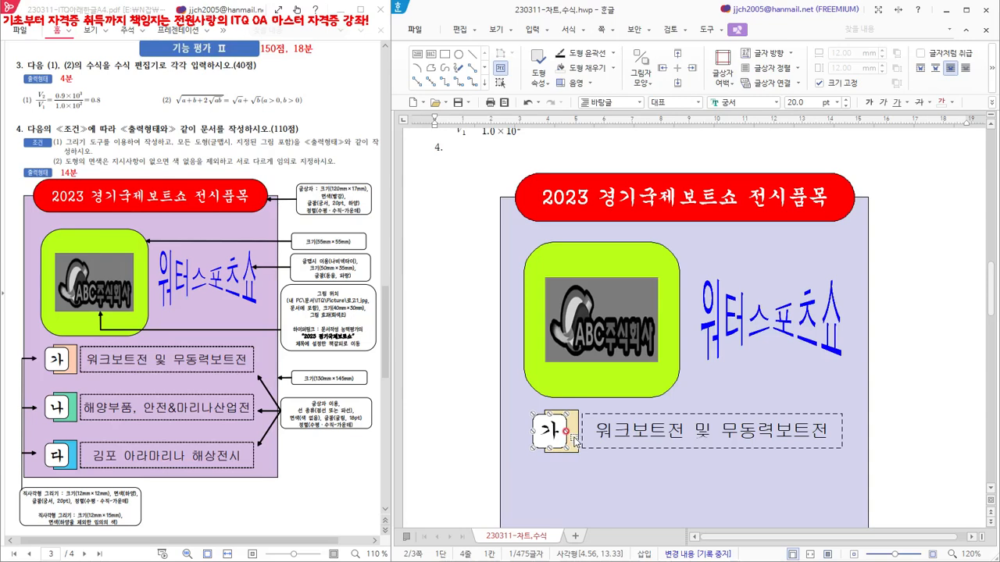
left_click(573, 438, "shift")
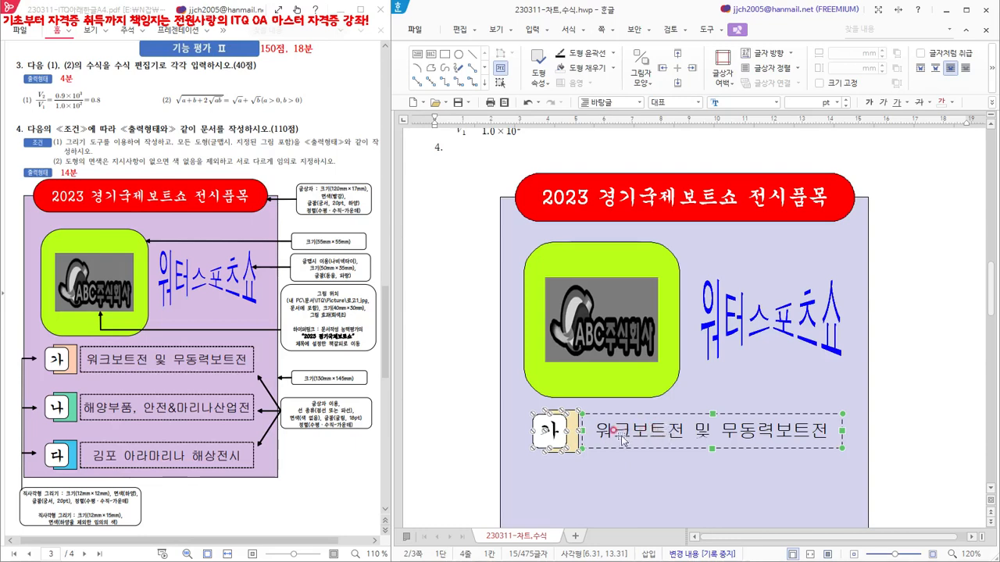
left_click(659, 530)
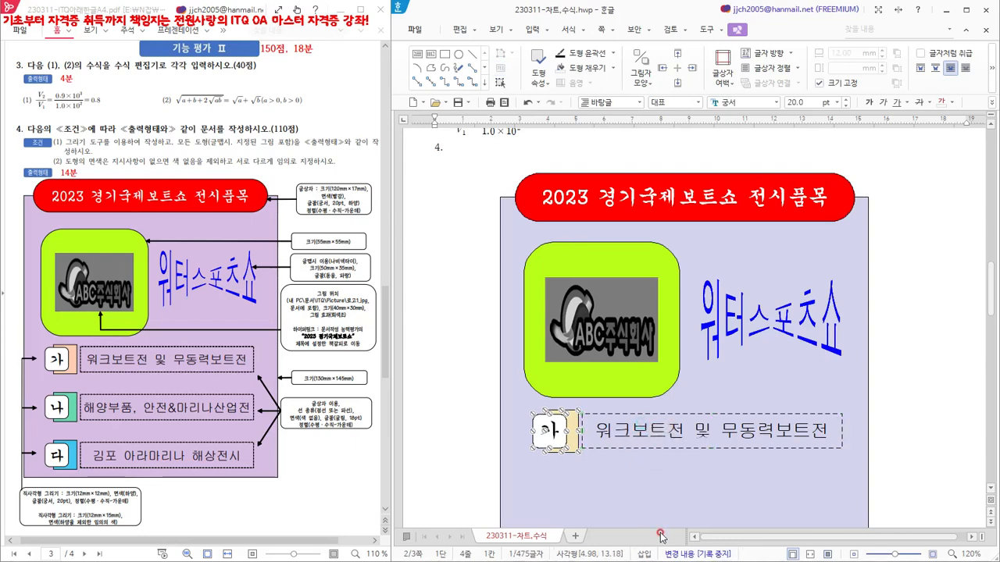
left_click(608, 446)
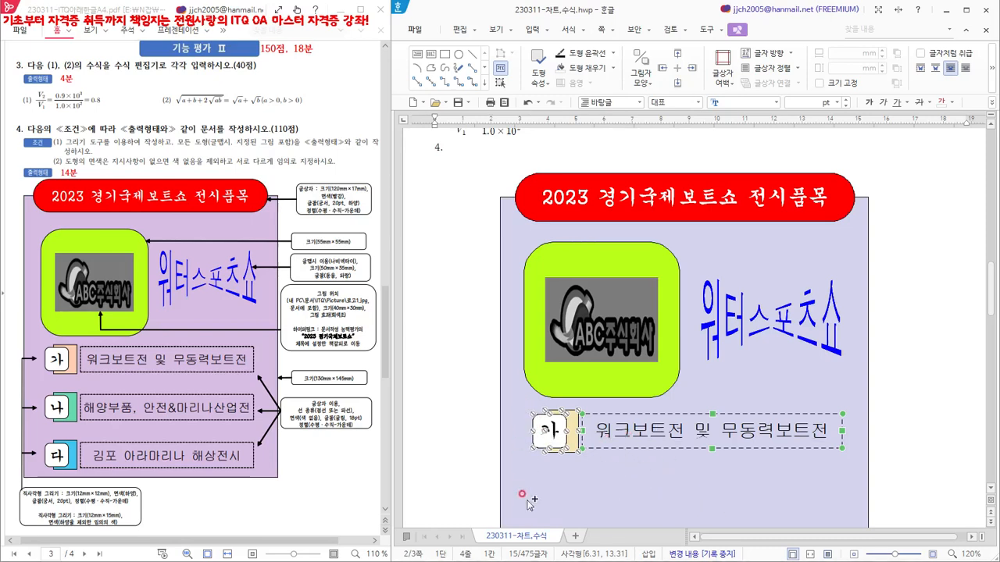
scroll(624, 511, "down", 2)
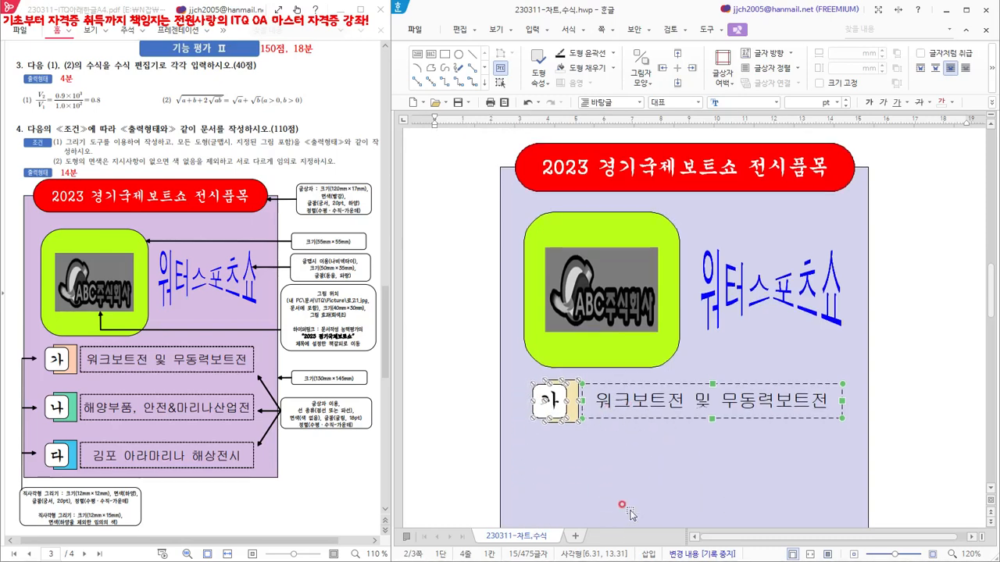
scroll(631, 514, "down", 3)
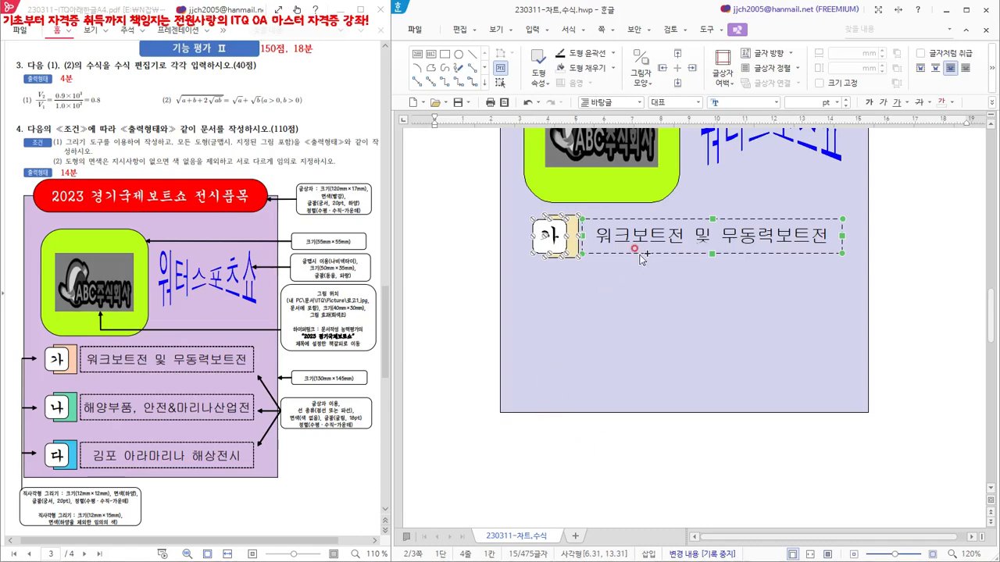
left_click_drag(640, 259, 645, 320)
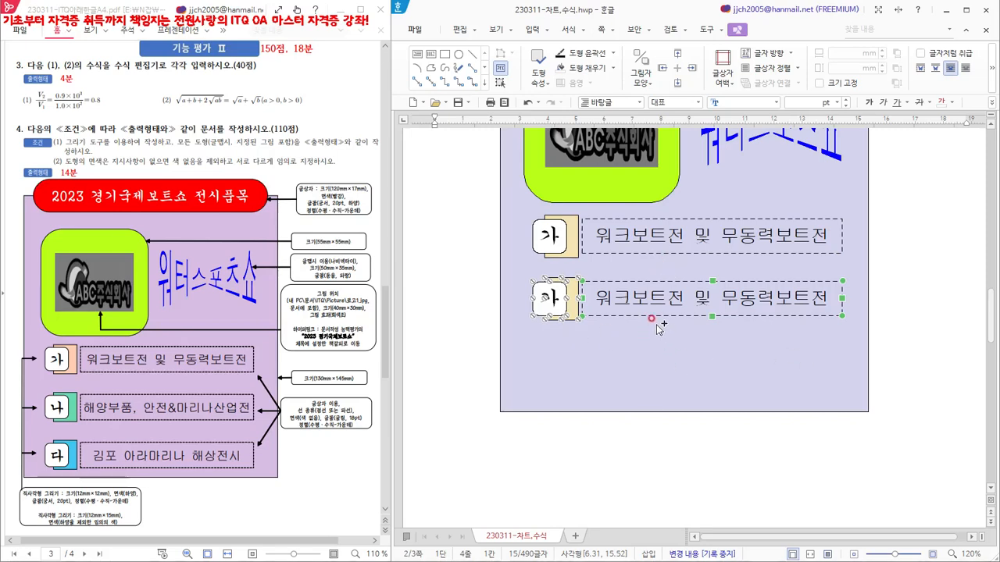
left_click_drag(656, 324, 658, 384)
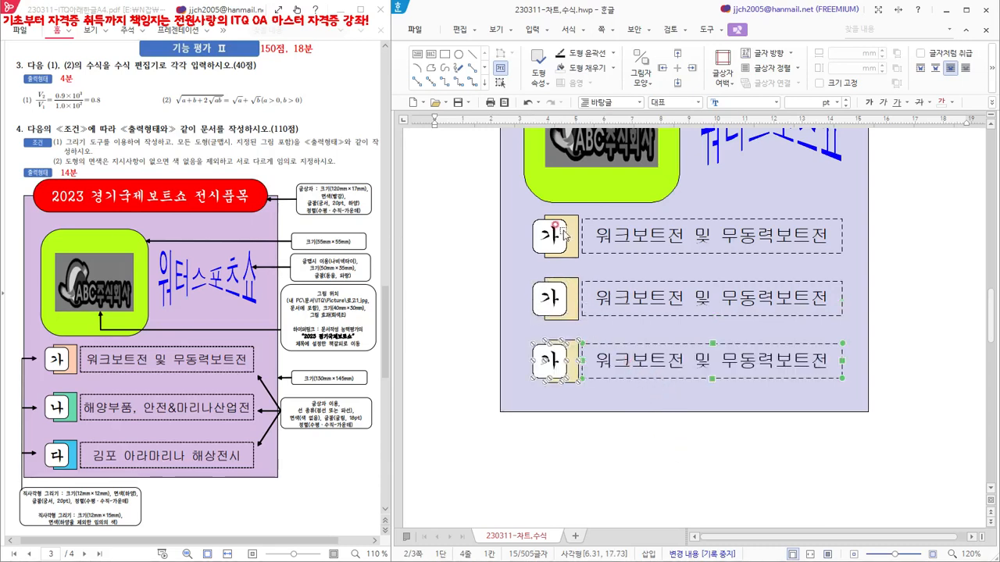
left_click(450, 196)
scroll(543, 358, "down", 3)
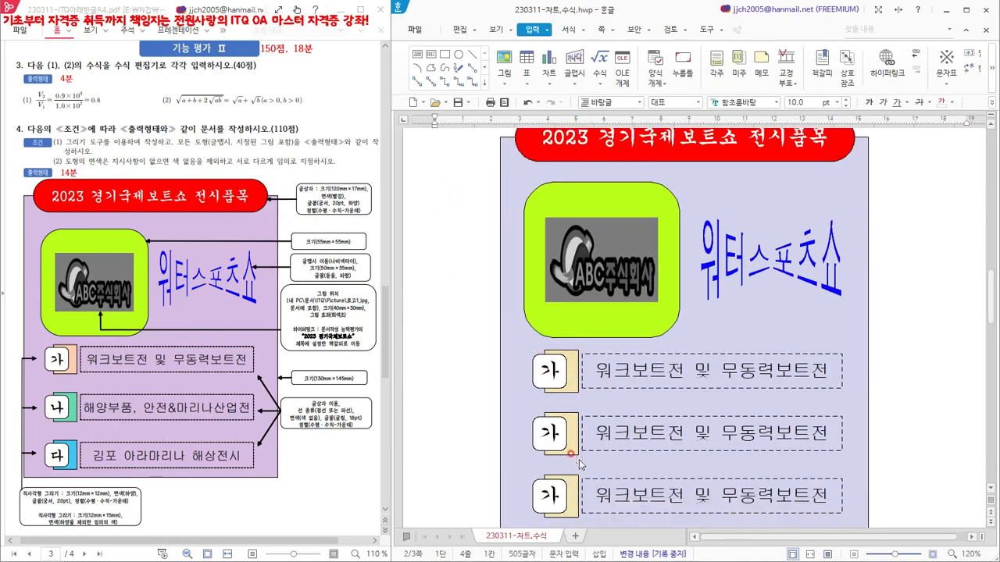
Step: Change the second row's square label to 나 and the third row's to 다
left_click(561, 431)
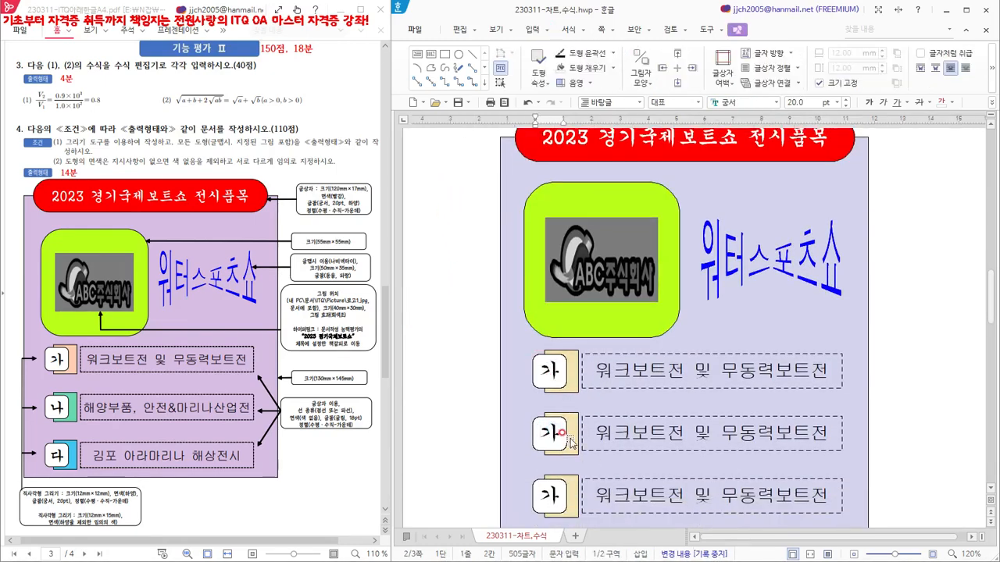
key("BackSpace")
type("ㄴㅏ")
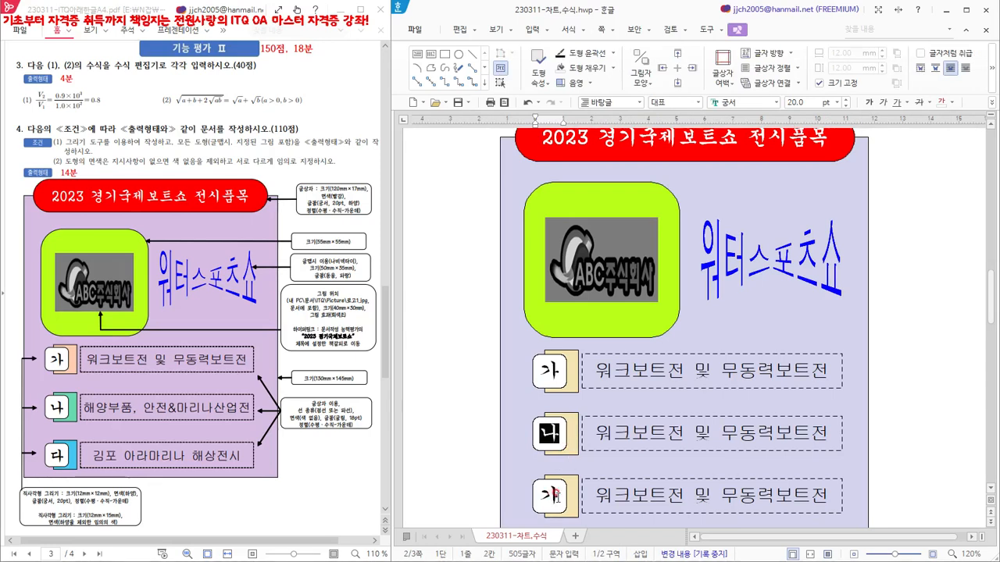
double_click(555, 495)
type("다")
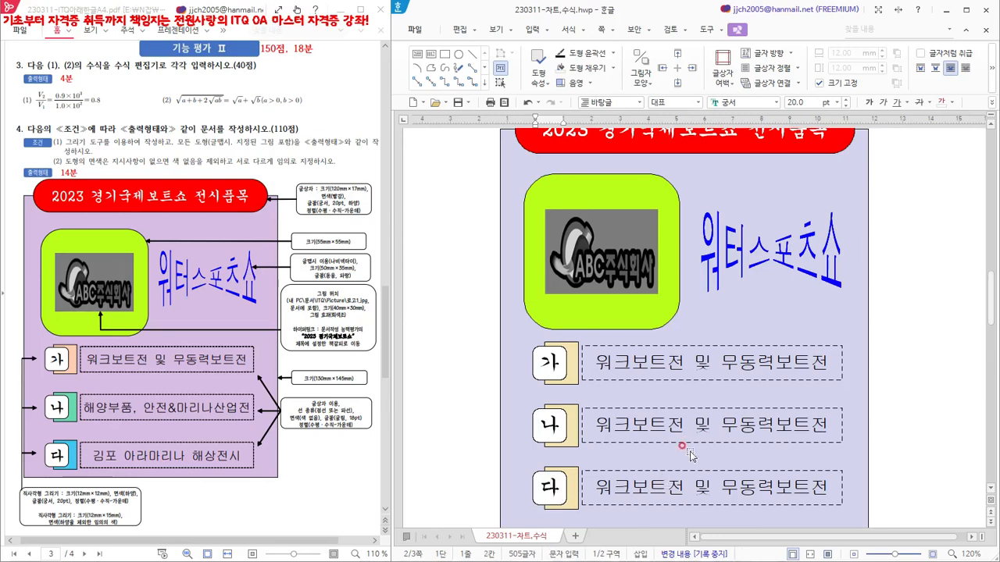
Step: Replace the 나 row's dashed text box content with 해양부품, 안전&마리나산업전
left_click(712, 421)
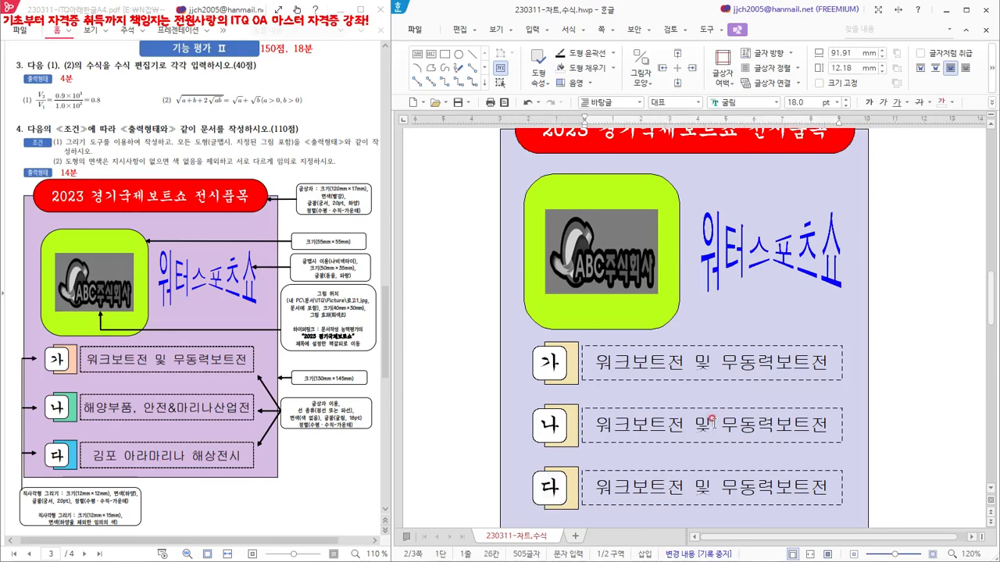
triple_click(713, 424)
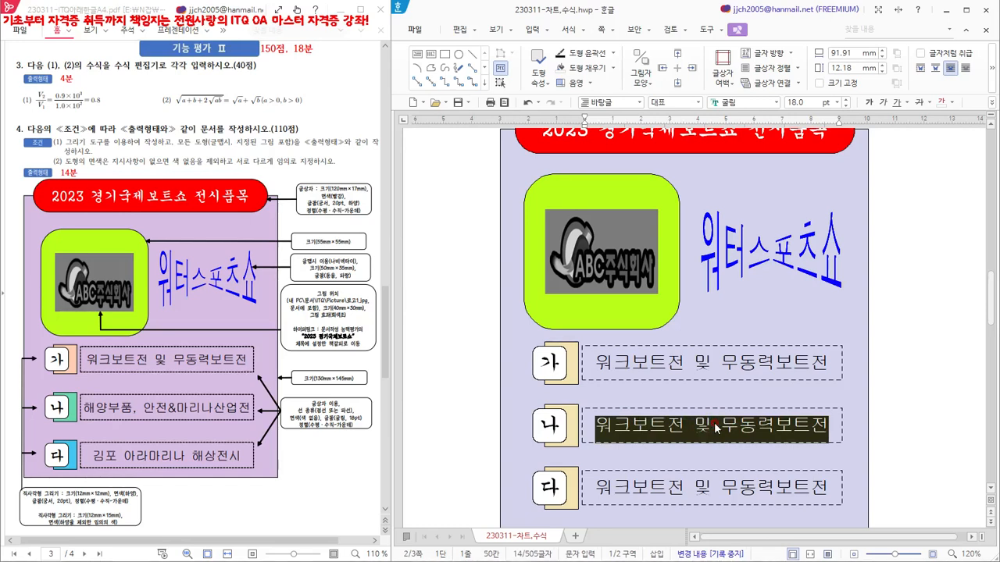
type("해")
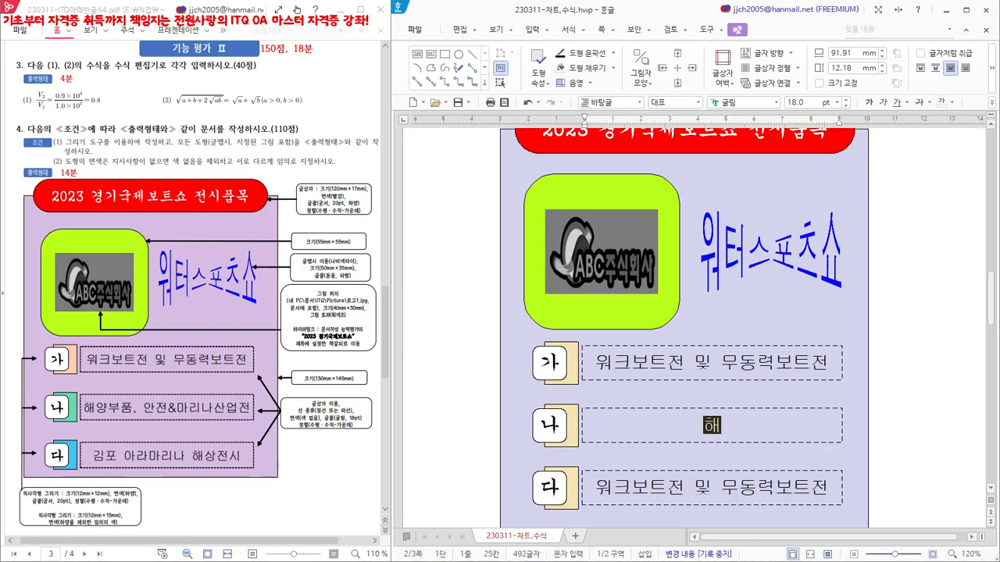
type("양부품,")
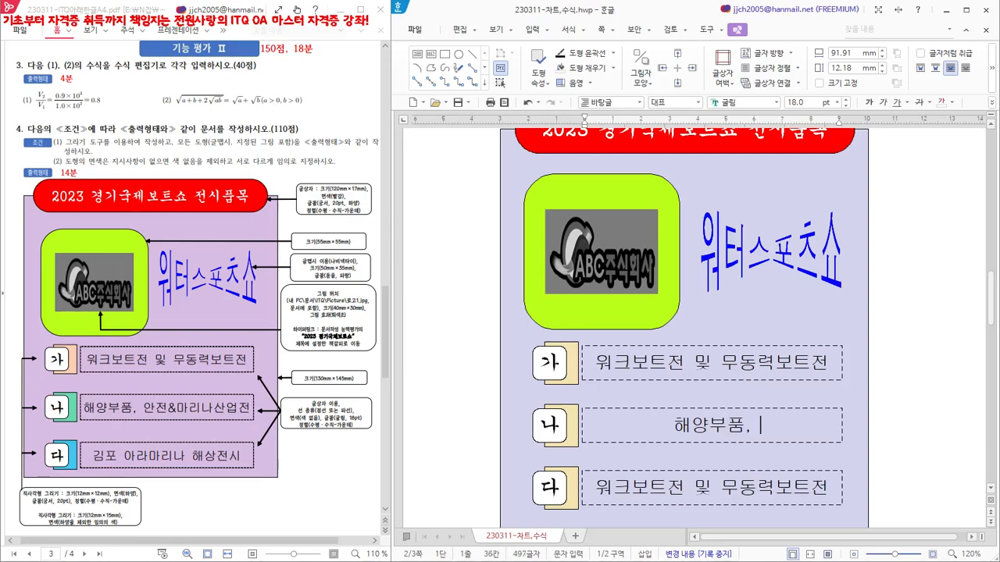
type(" 아지")
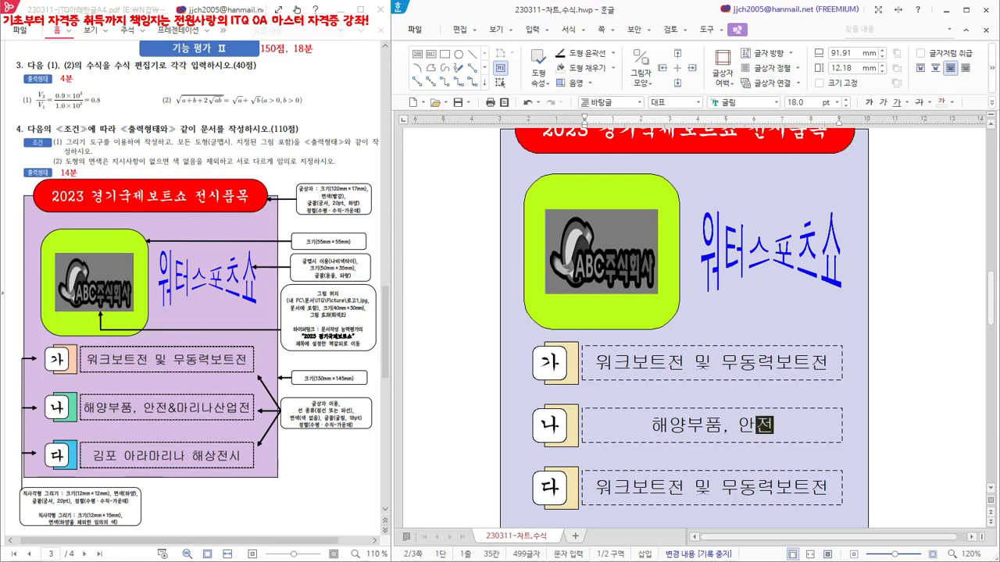
type("&")
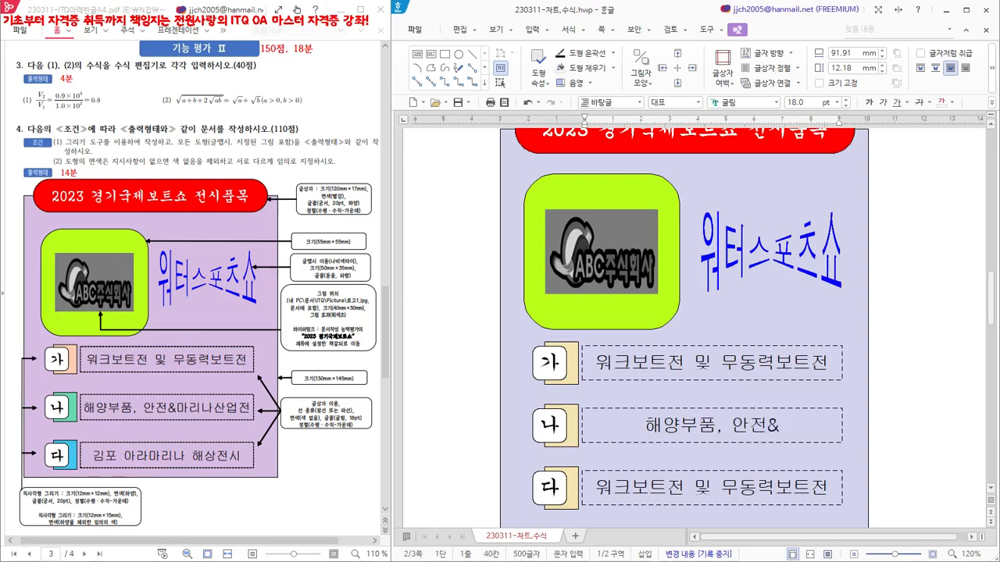
type("ㅁ")
type("리나산ㅇ")
type("업전")
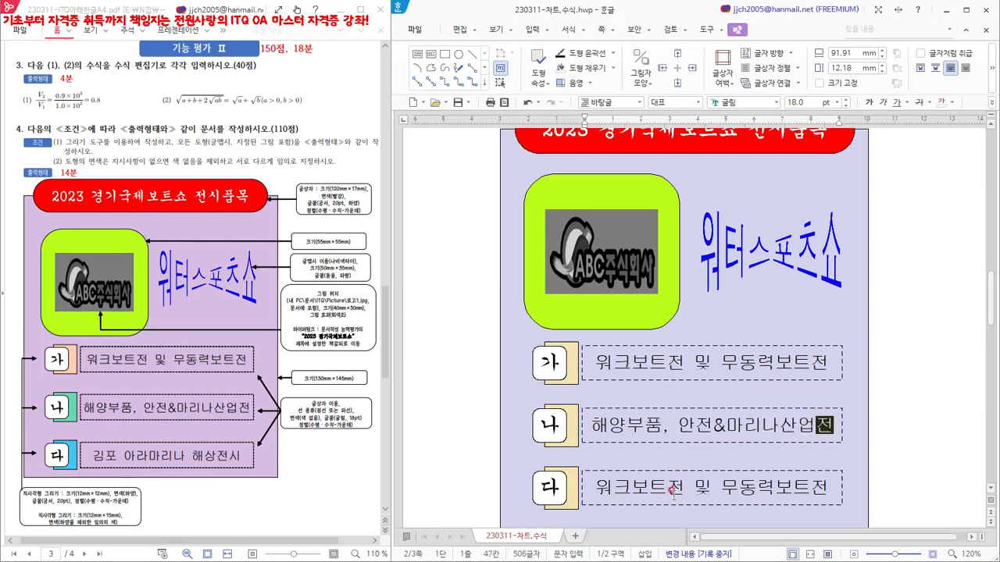
Step: Replace the 다 row's dashed text box content with 김포 아라마니라 해상전시
triple_click(708, 486)
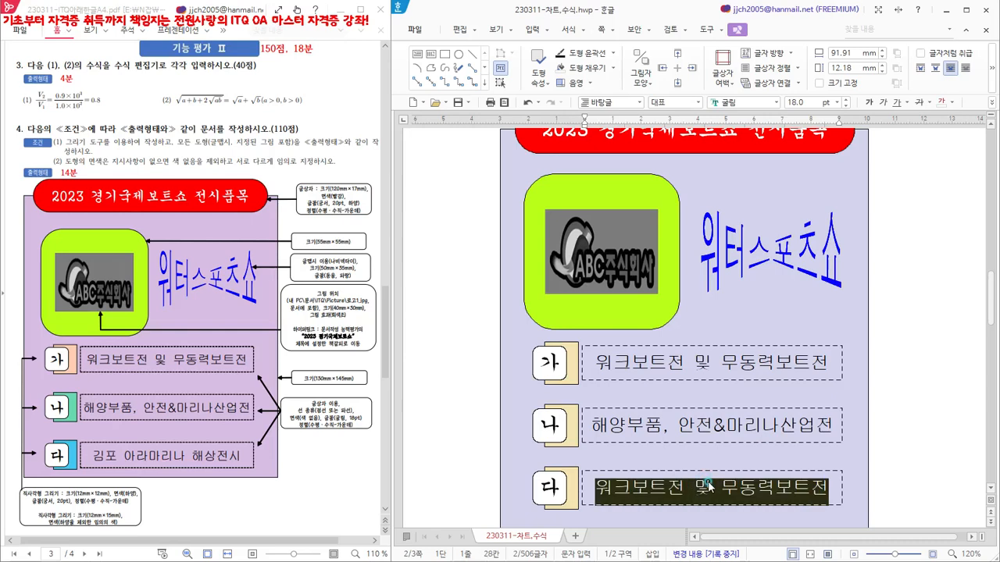
type("김")
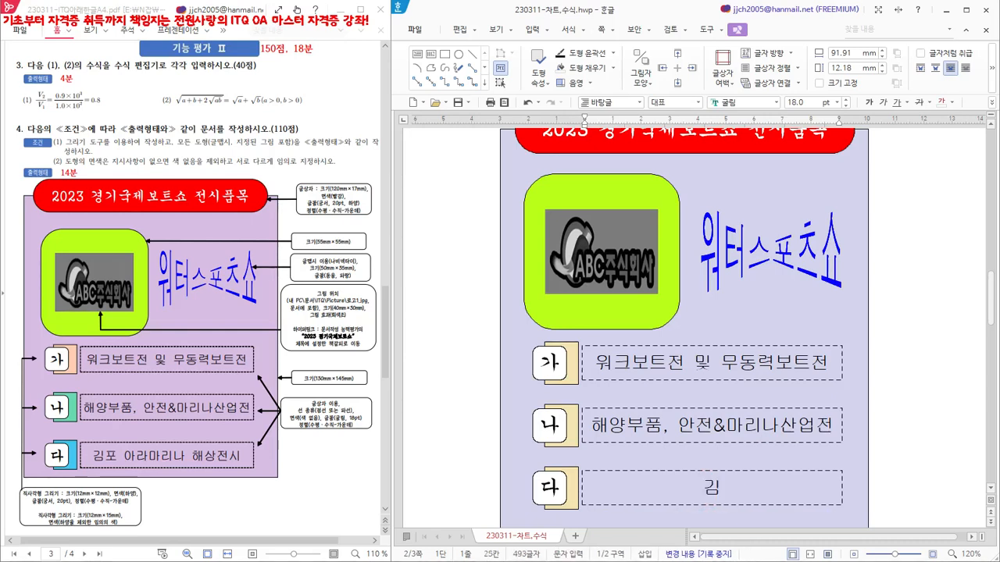
type("포 아라마니라")
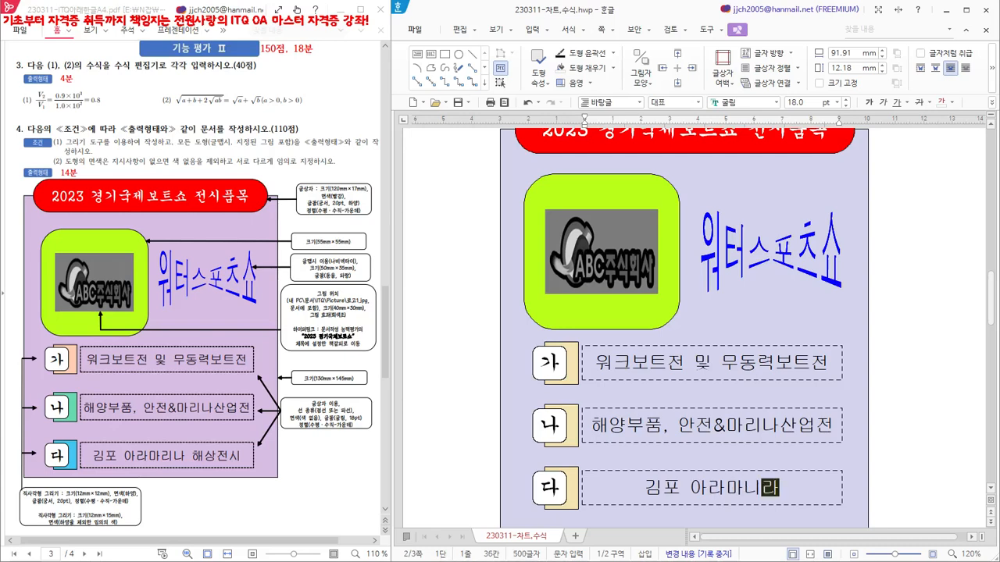
type(" 해상전시")
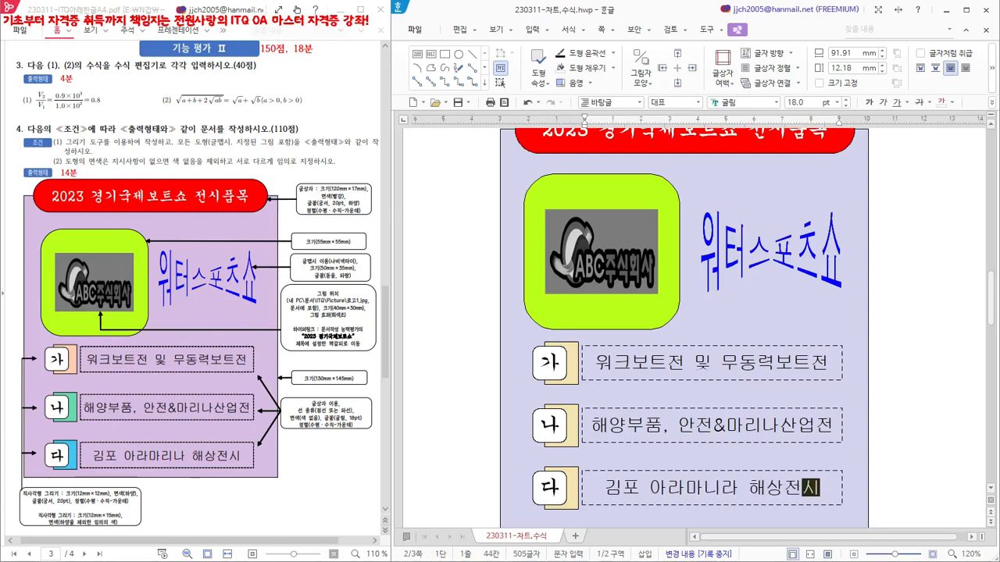
left_click(493, 461)
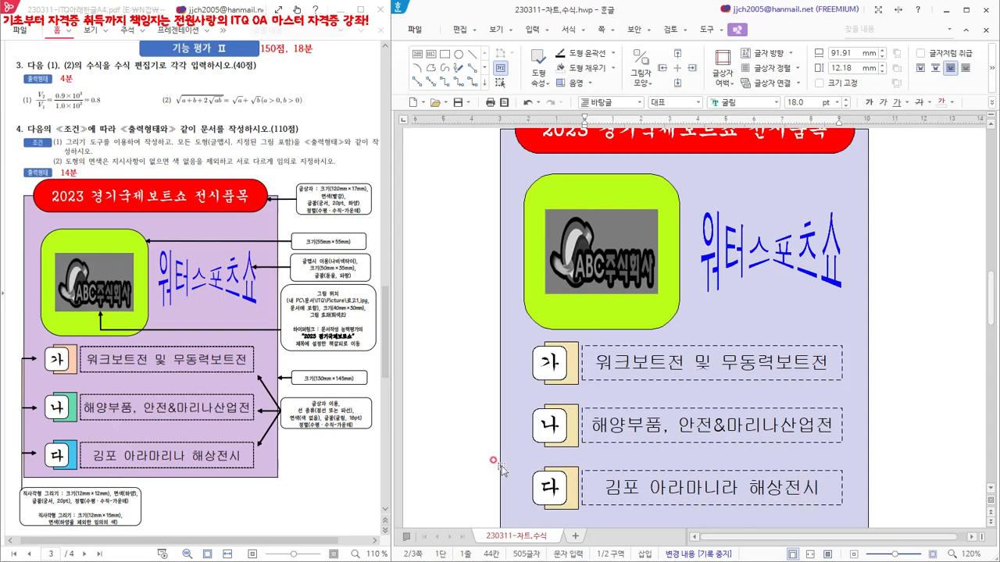
Step: Set the fill colour of the rectangle behind the 나 square to light mint green
scroll(502, 470, "up", 2)
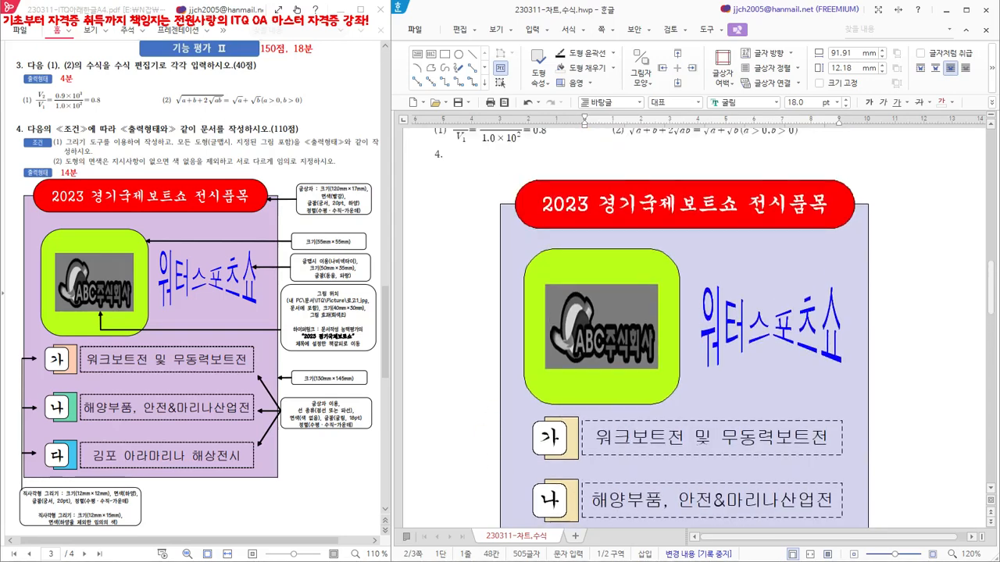
scroll(685, 328, "down", 4)
left_click(751, 386)
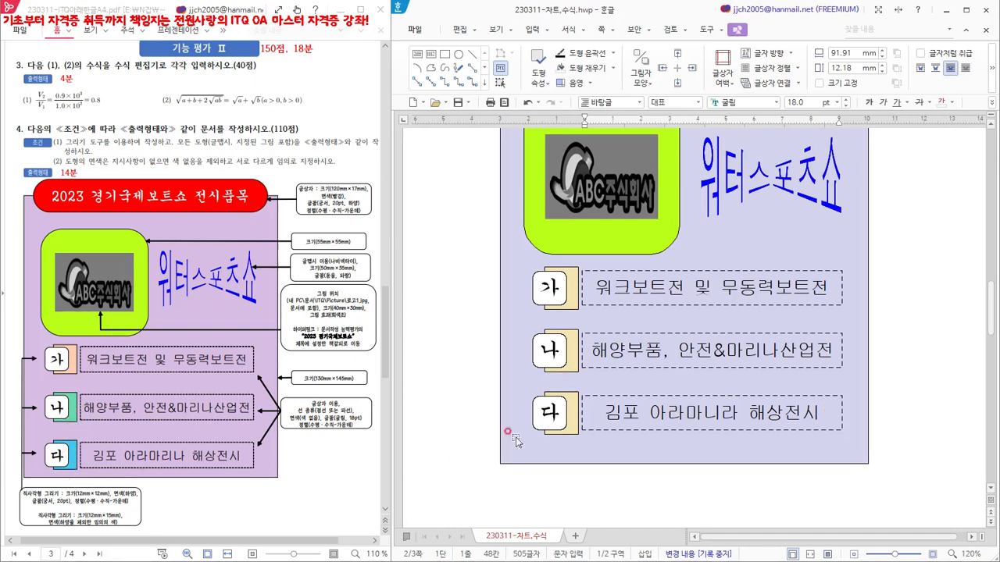
left_click(574, 370)
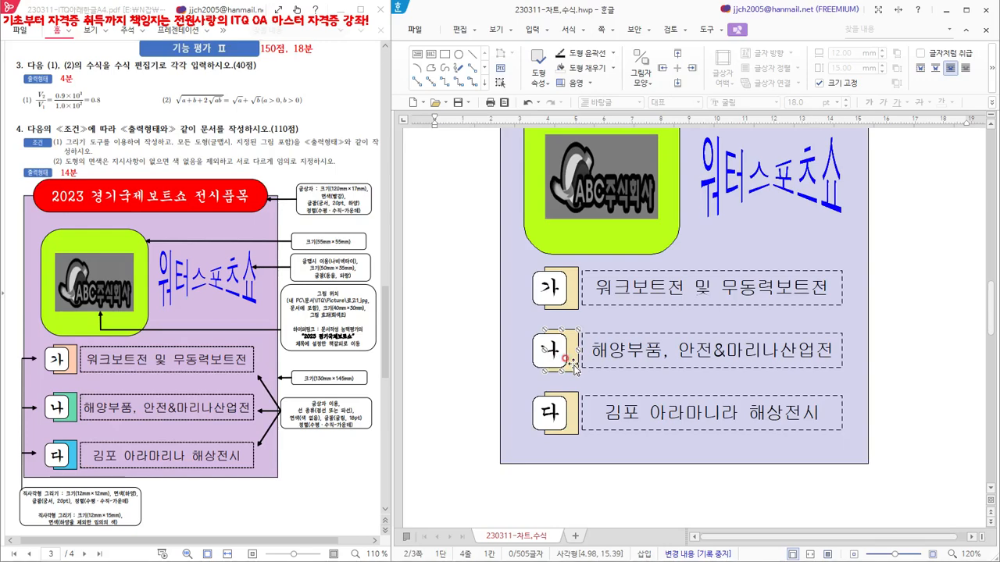
double_click(574, 369)
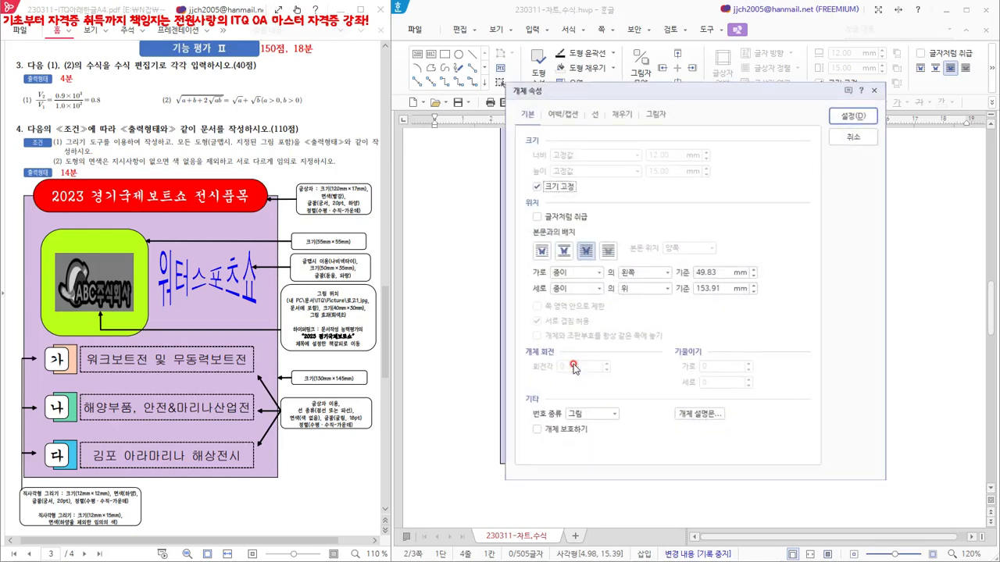
left_click(619, 111)
left_click(599, 181)
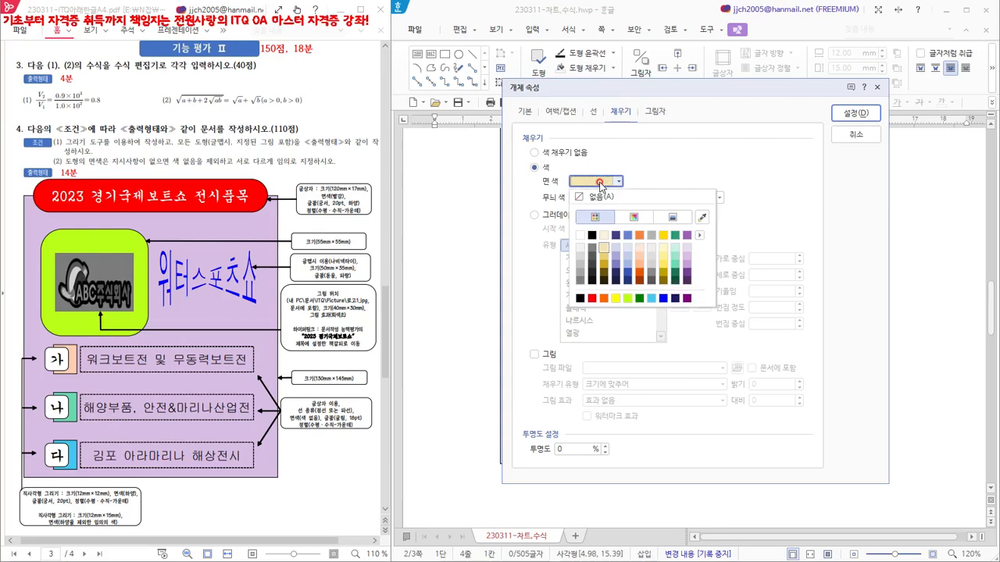
left_click(676, 258)
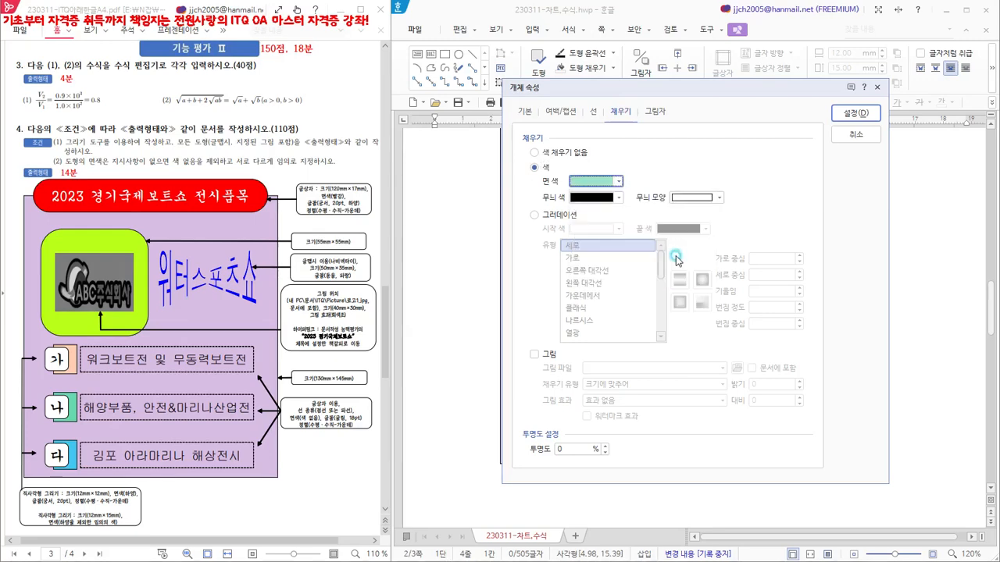
left_click(851, 113)
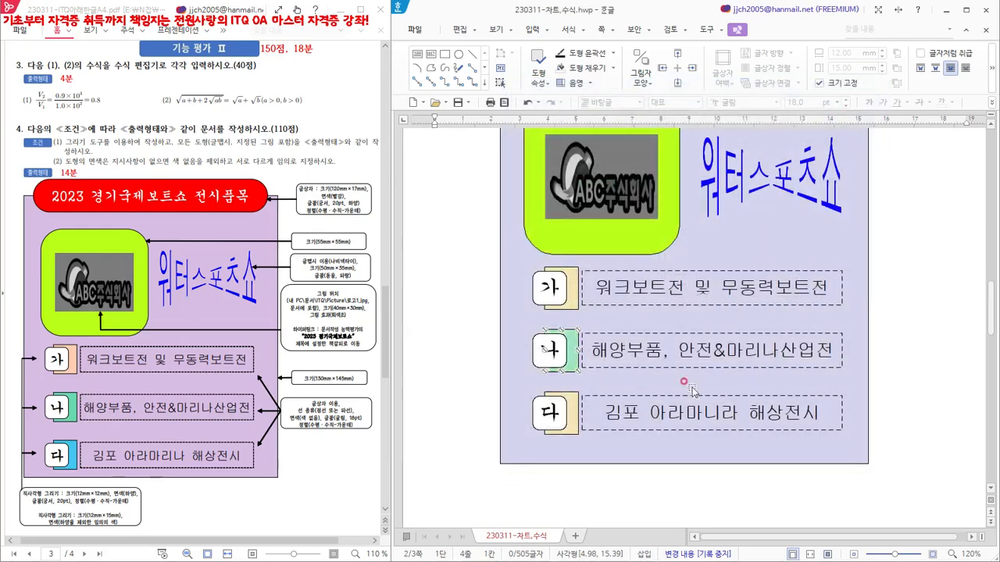
Step: Set the fill colour of the rectangle behind the 다 square to sky blue and deselect it
left_click(572, 424)
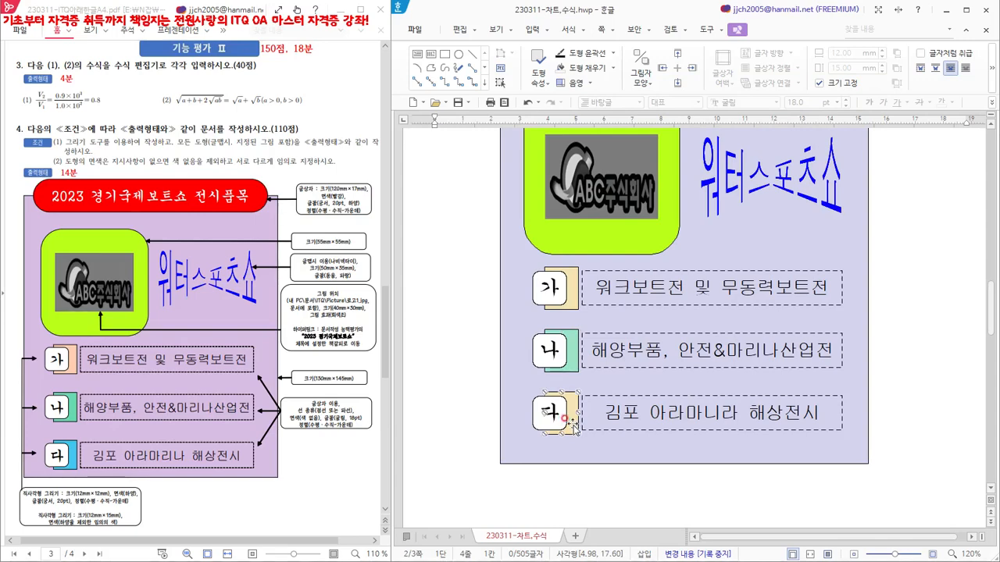
double_click(573, 424)
left_click(595, 181)
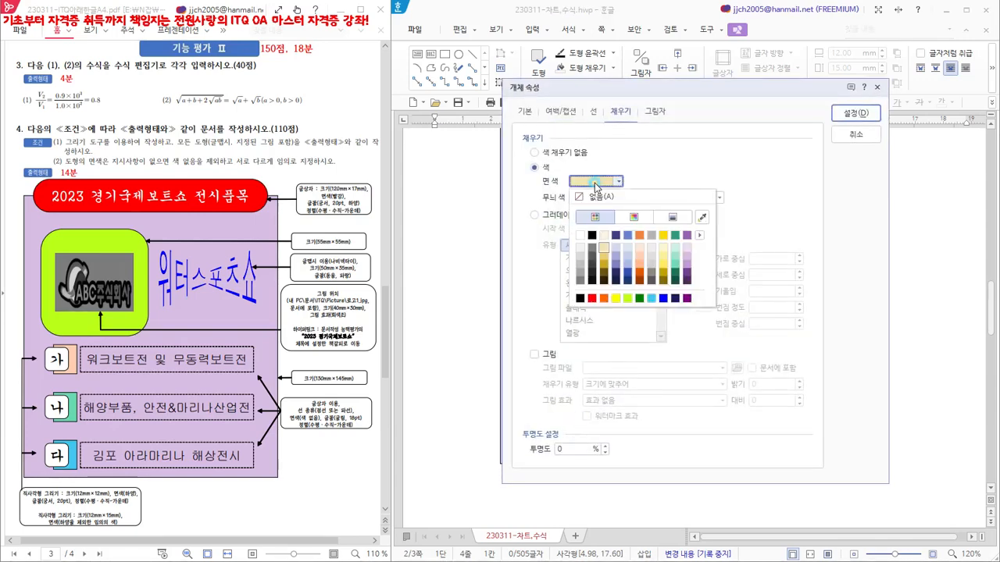
left_click(651, 298)
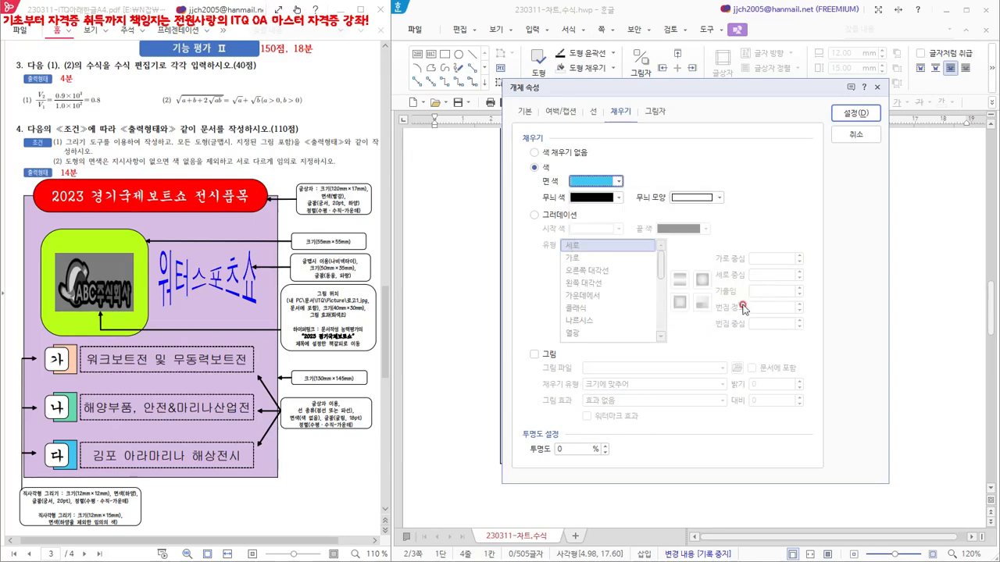
left_click(855, 115)
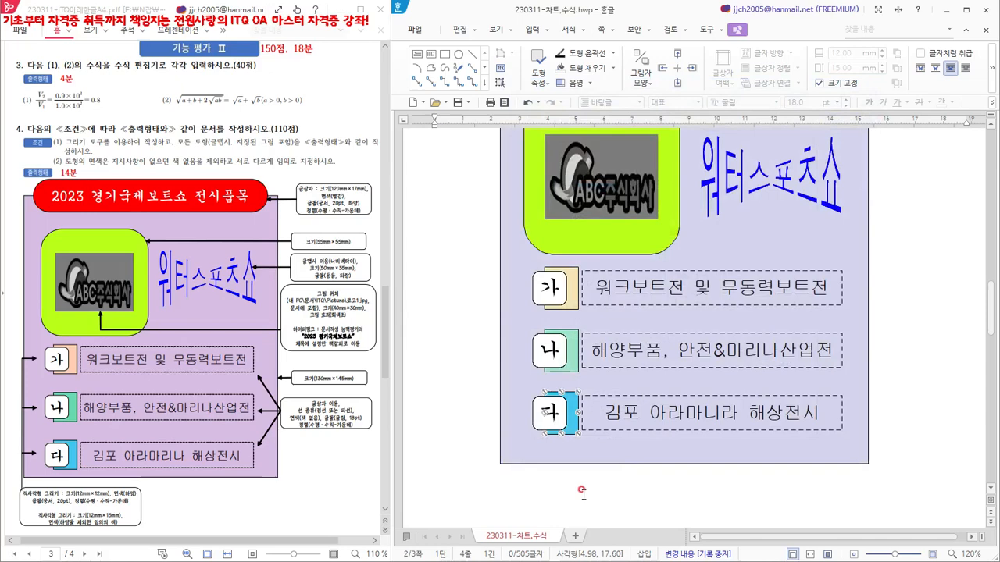
left_click(451, 356)
Step: Save the document on the desktop (바탕 화면) under the new name 230311-그리기.hwp
scroll(469, 357, "down", 2)
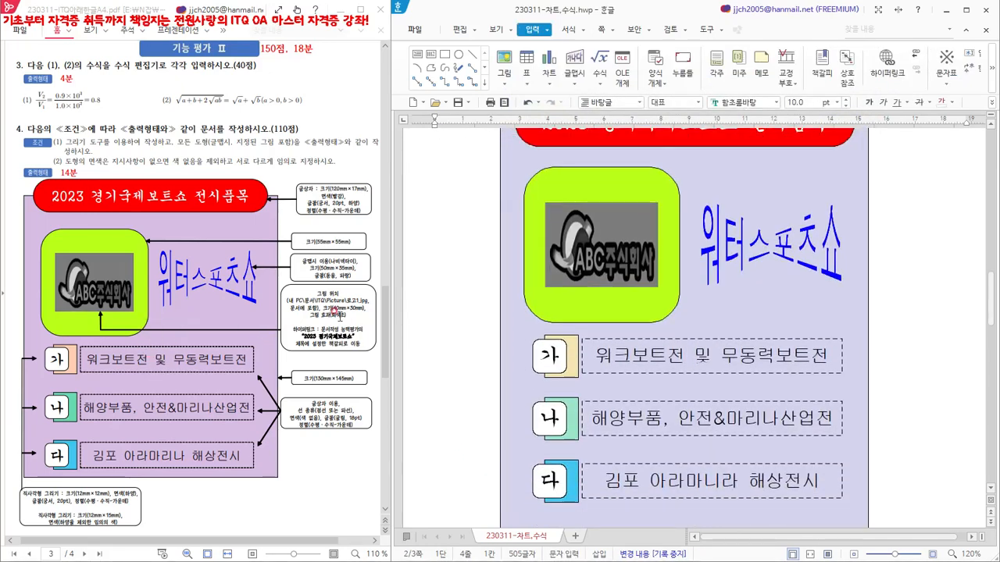
scroll(773, 332, "up", 2)
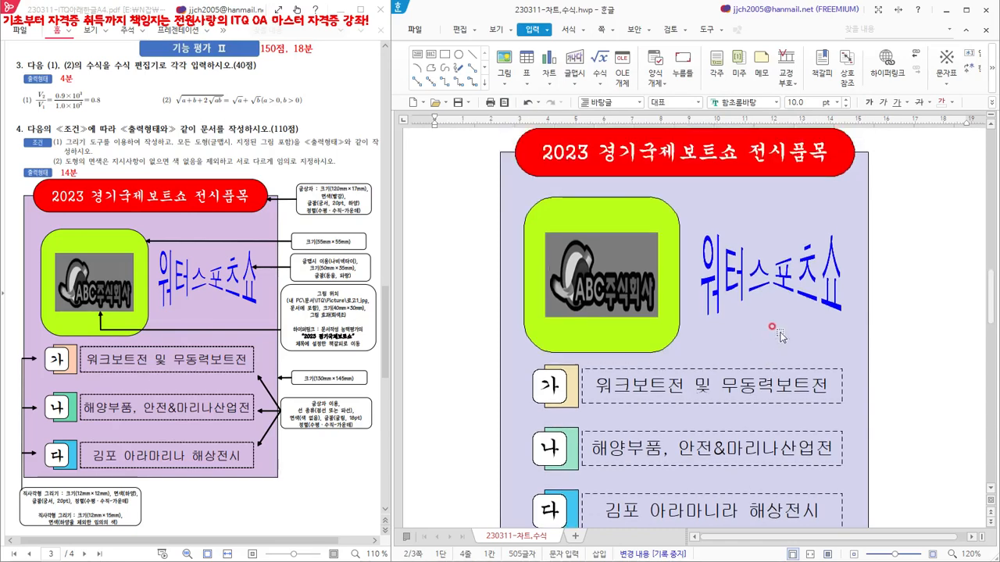
scroll(781, 336, "down", 3)
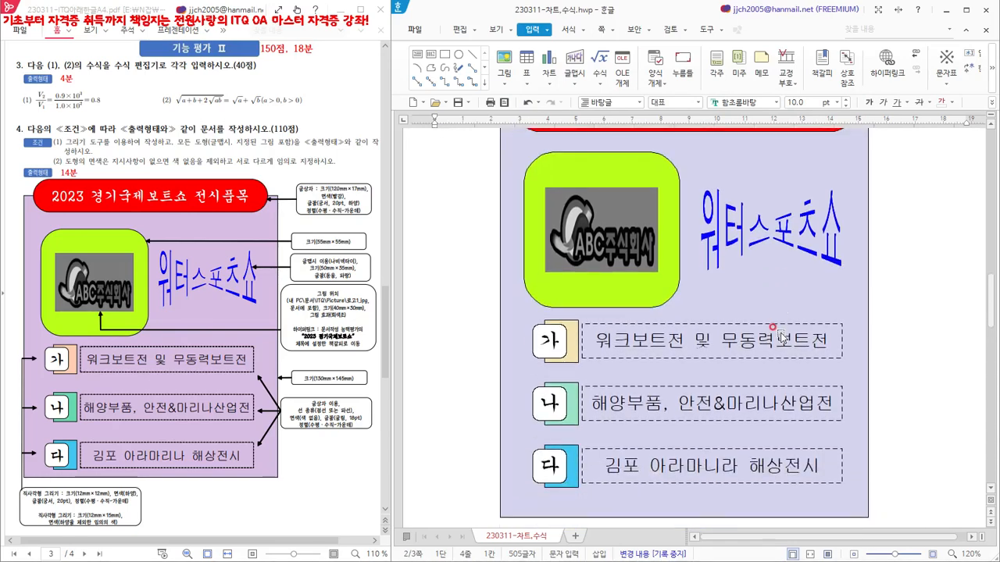
scroll(780, 333, "up", 5)
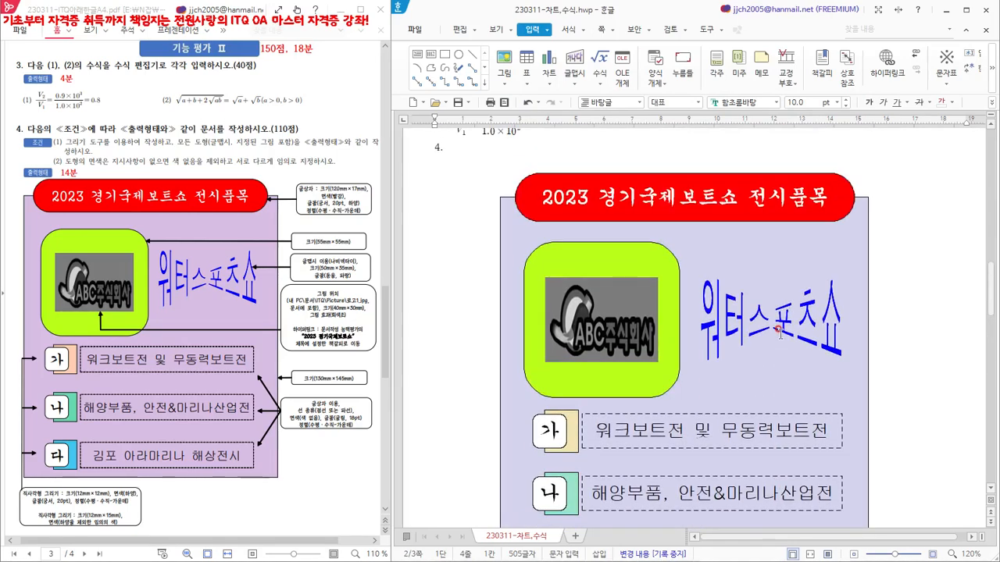
left_click(410, 32)
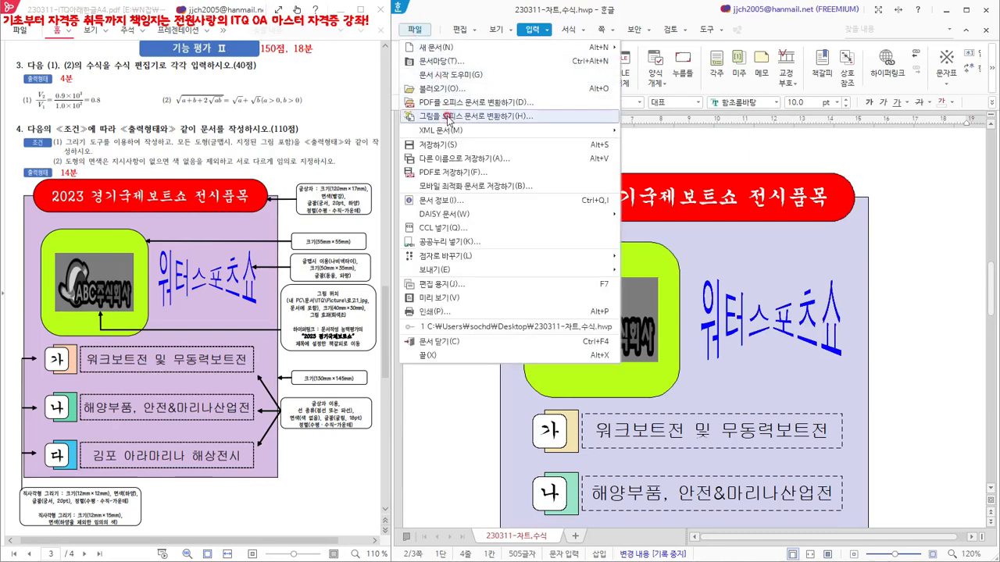
left_click(445, 159)
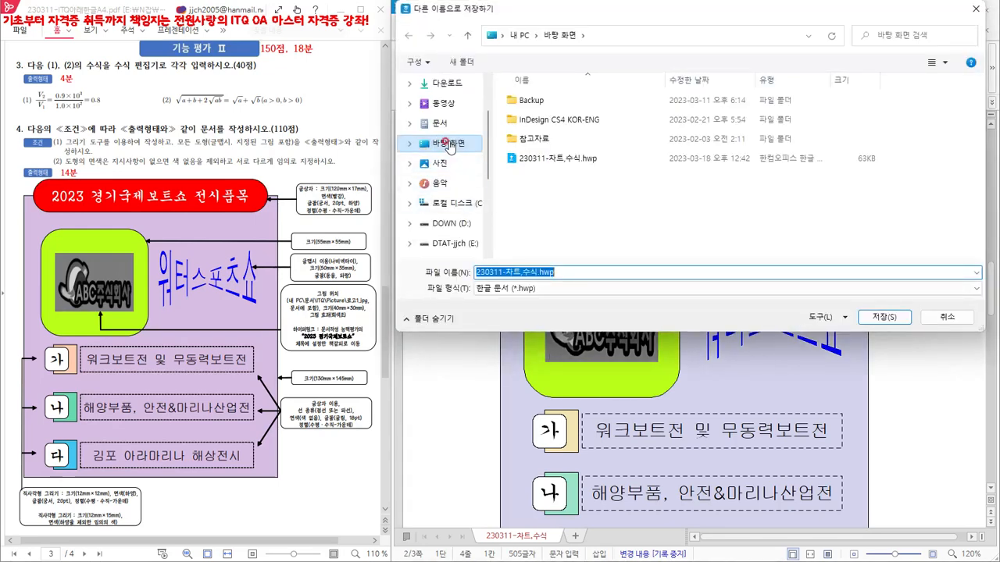
left_click(502, 270)
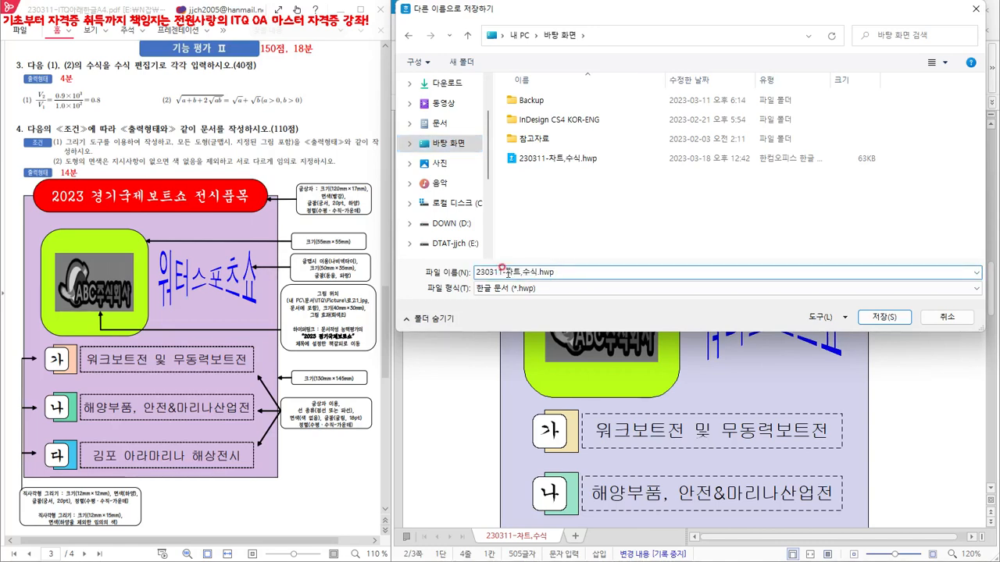
left_click_drag(522, 275, 538, 277)
type("차")
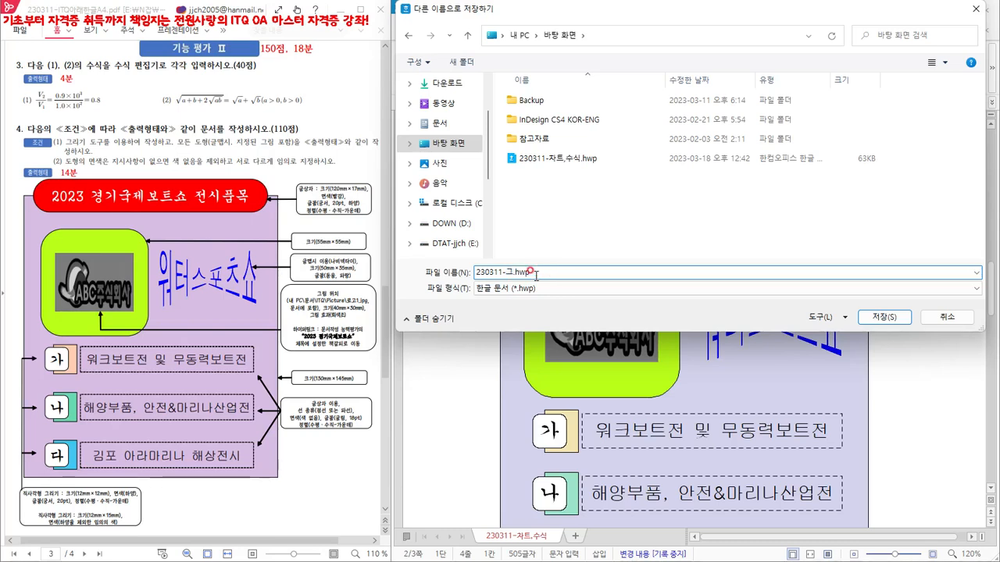
type("리기")
left_click(877, 319)
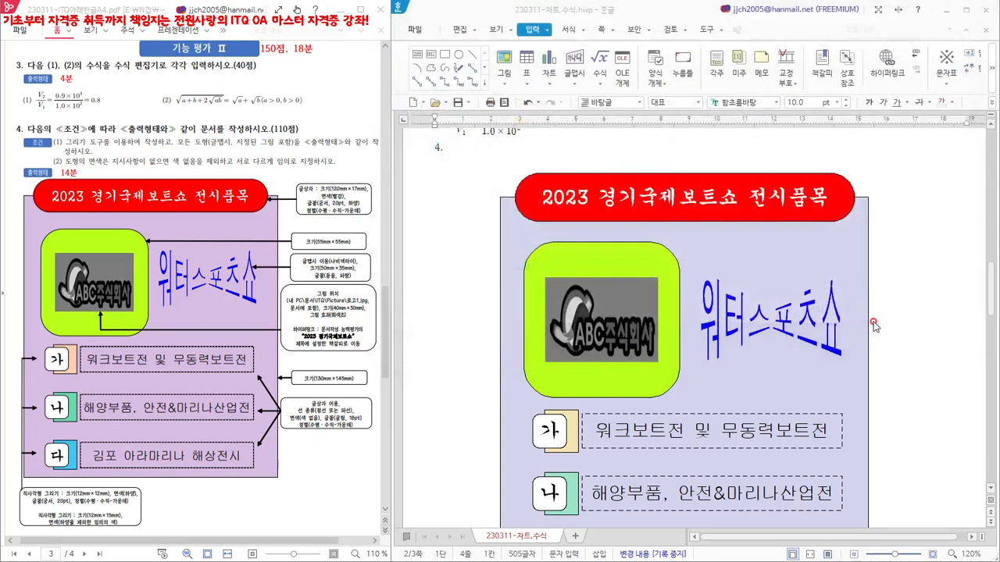